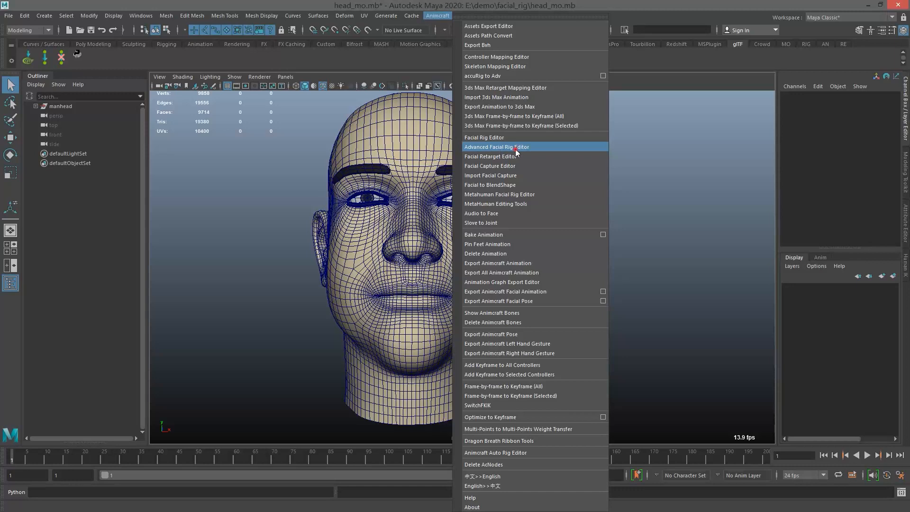
- Open the Advanced Facial Rig Editor and arrange its window beside a full front view of the head
{"action": "left_click", "coordinate": [516, 149]}
{"action": "left_click_drag", "start_coordinate": [400, 95], "coordinate": [600, 97]}
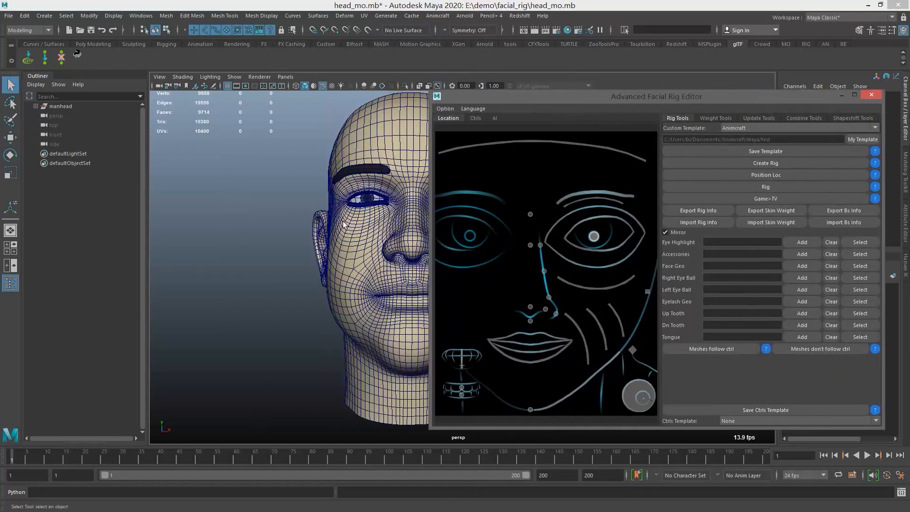
{"action": "scroll", "coordinate": [312, 205], "scroll_direction": "down", "scroll_amount": 3}
{"action": "middle_click_drag", "start_coordinate": [312, 204], "coordinate": [205, 195], "text": "alt"}
{"action": "left_click_drag", "start_coordinate": [233, 216], "coordinate": [253, 213], "text": "alt"}
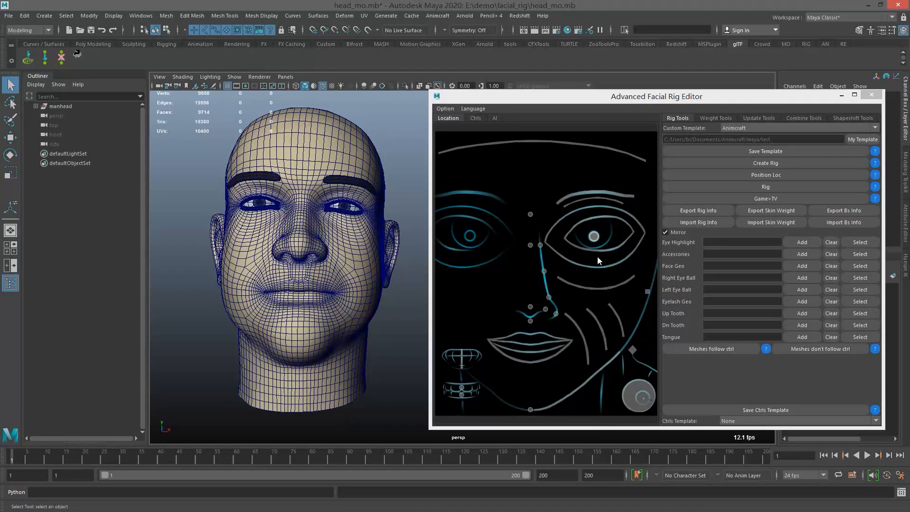
- Review the editor's Location and Ctrls diagrams and its Weight, Update, Combine and Shapeshift tool sets, ending on the Rig Tools
{"action": "left_click", "coordinate": [451, 116]}
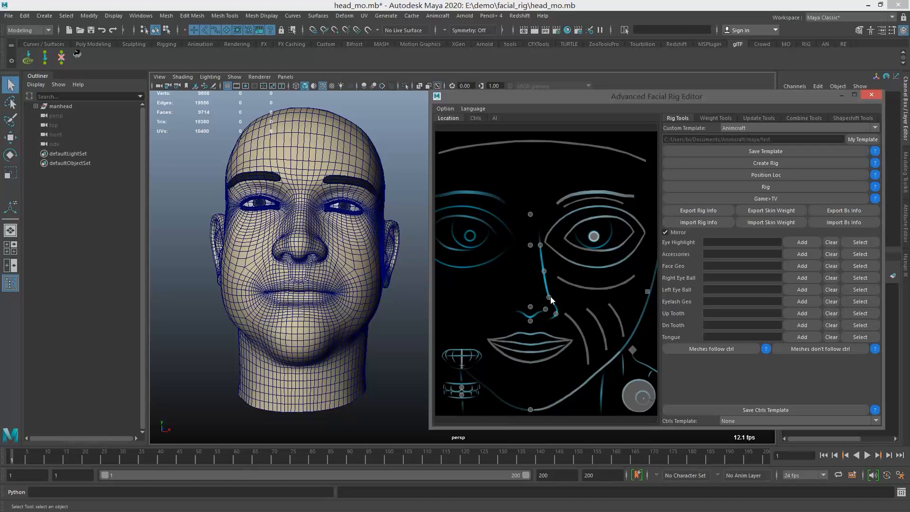
{"action": "left_click", "coordinate": [477, 118]}
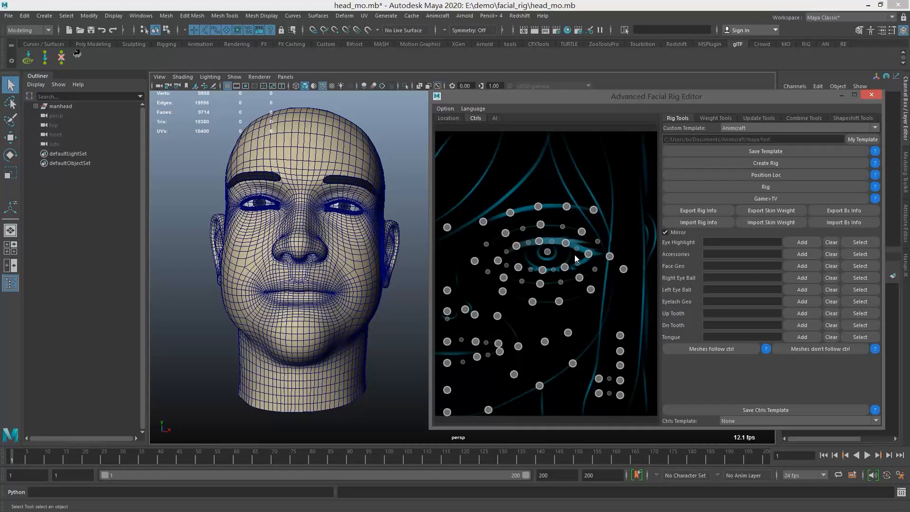
{"action": "left_click", "coordinate": [447, 118]}
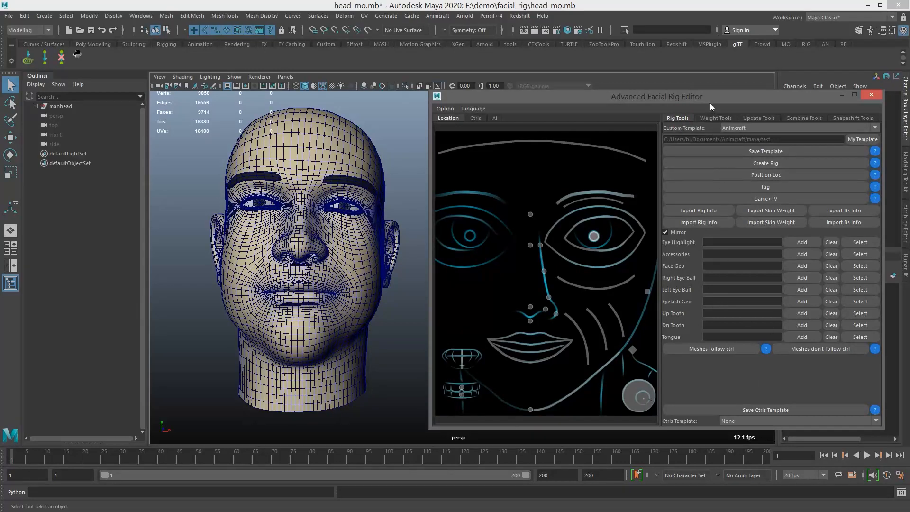
{"action": "left_click", "coordinate": [711, 118]}
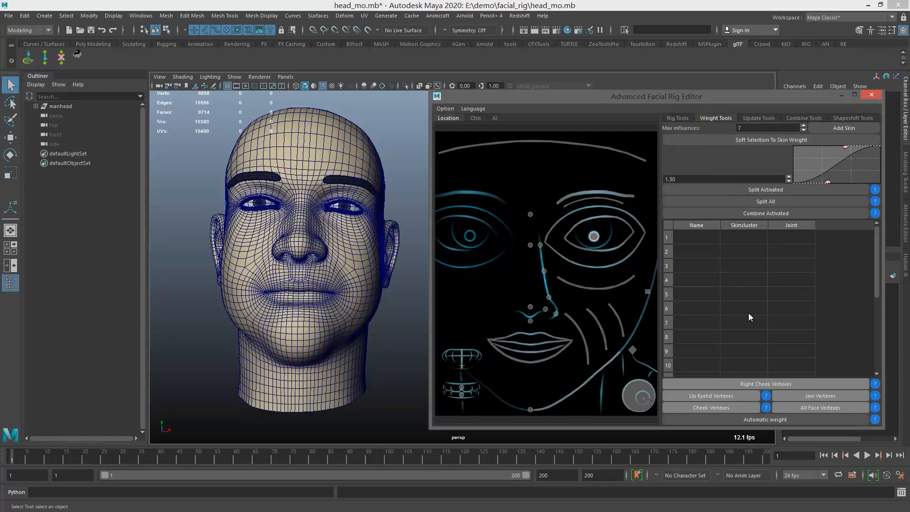
{"action": "left_click", "coordinate": [760, 119]}
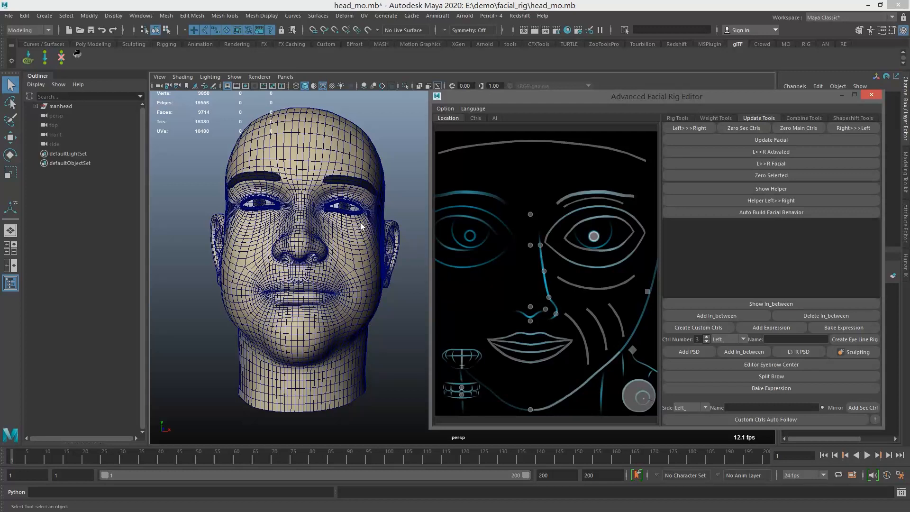
{"action": "left_click", "coordinate": [808, 118]}
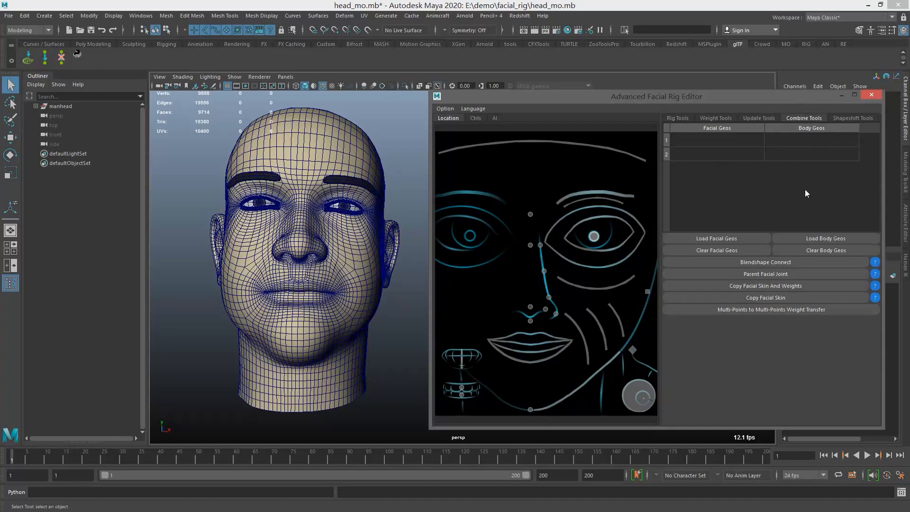
{"action": "left_click", "coordinate": [851, 118]}
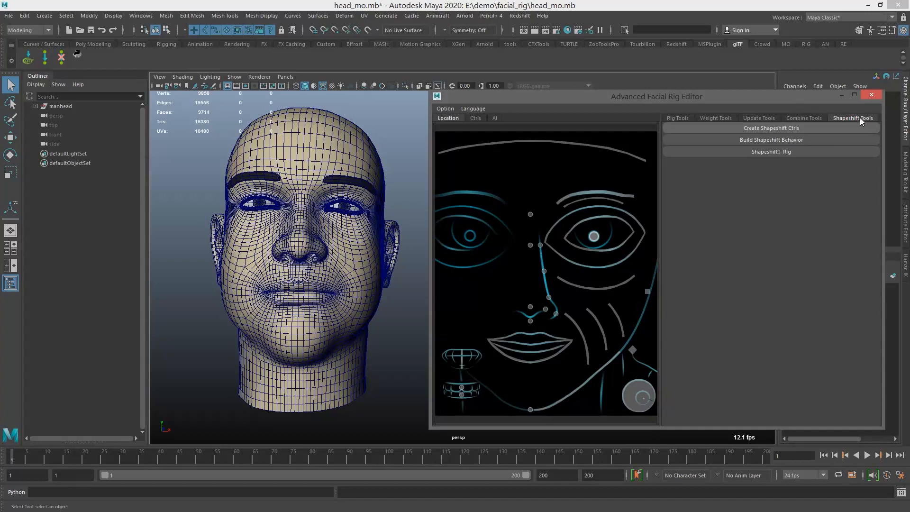
{"action": "left_click", "coordinate": [678, 118]}
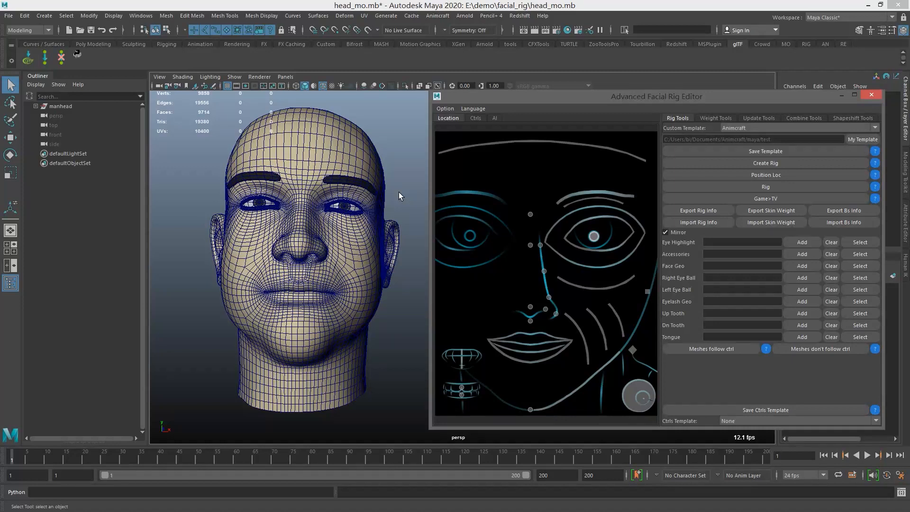
- Select the edge path across the upper forehead of the head mesh and mark it as the forehead curve in the Location diagram
{"action": "left_click_drag", "start_coordinate": [317, 173], "coordinate": [355, 174], "text": "alt"}
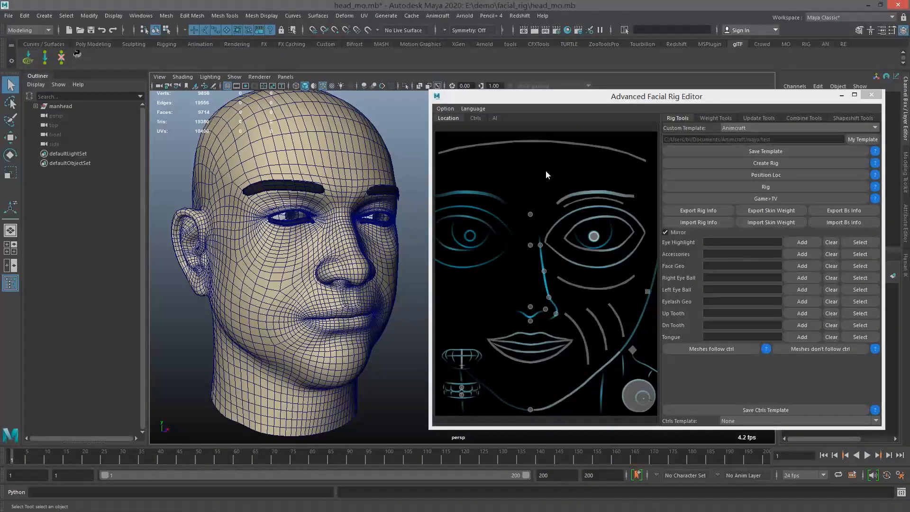
{"action": "left_click_drag", "start_coordinate": [308, 149], "coordinate": [303, 183], "text": "alt"}
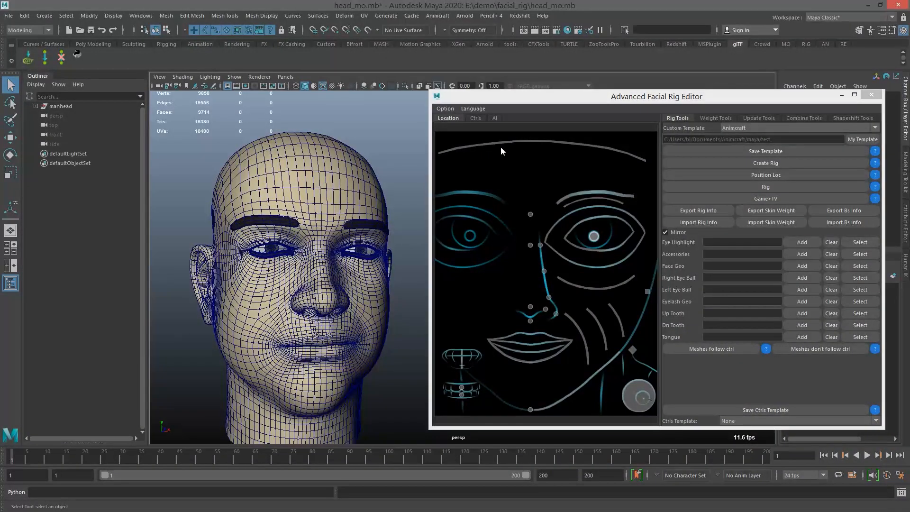
{"action": "left_click_drag", "start_coordinate": [258, 181], "coordinate": [346, 224], "text": "alt"}
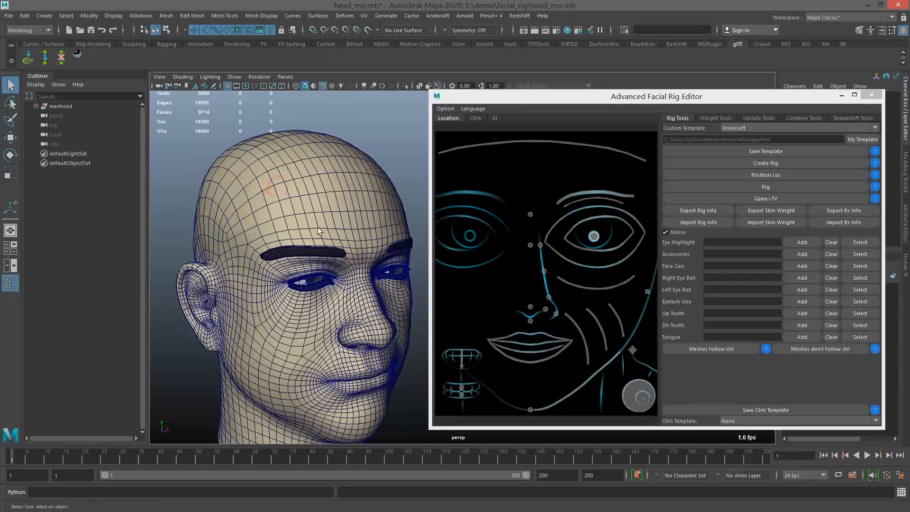
{"action": "left_click", "coordinate": [353, 225]}
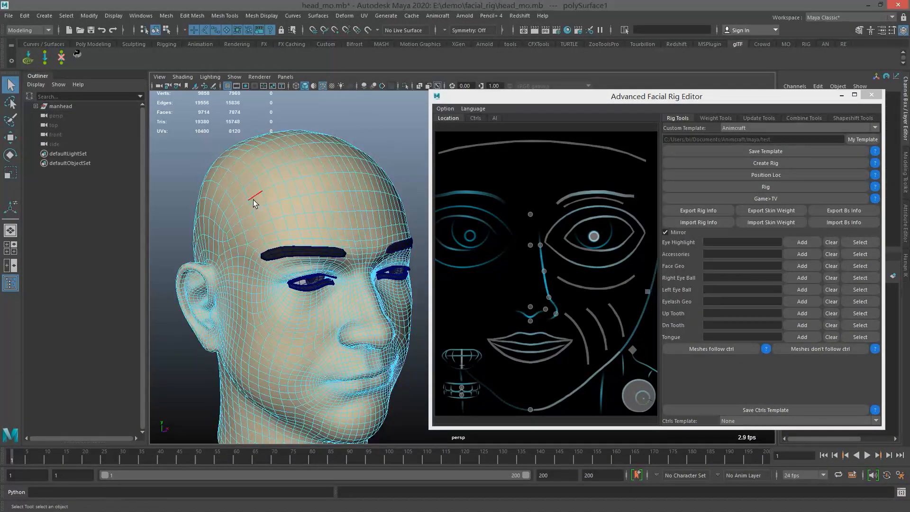
{"action": "left_click", "coordinate": [343, 190]}
{"action": "left_click_drag", "start_coordinate": [343, 190], "coordinate": [306, 188], "text": "alt"}
{"action": "right_click_drag", "start_coordinate": [306, 188], "coordinate": [372, 207], "text": "alt"}
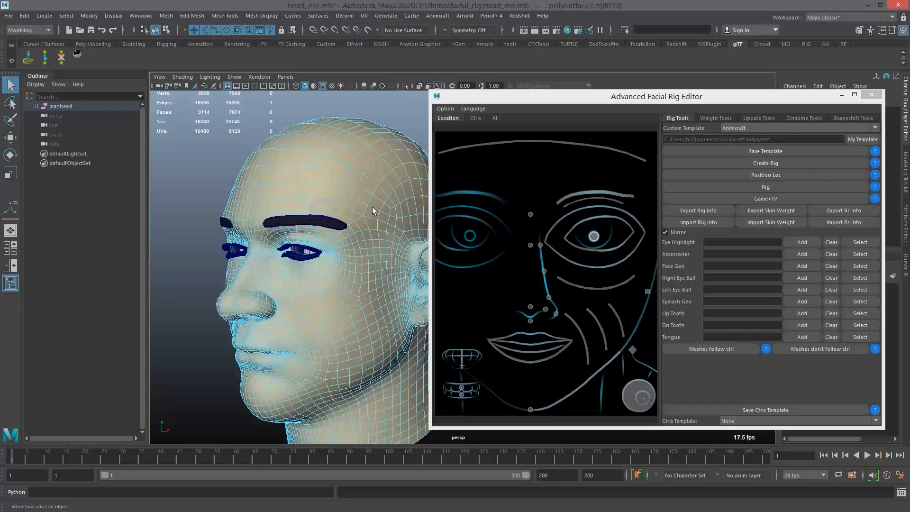
{"action": "double_click", "coordinate": [359, 168], "text": "shift"}
{"action": "left_click", "coordinate": [540, 143]}
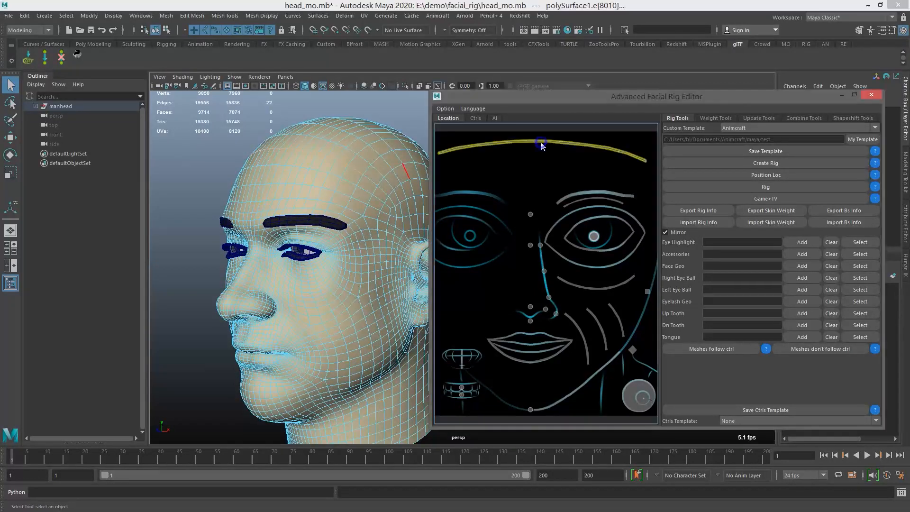
{"action": "right_click", "coordinate": [542, 144]}
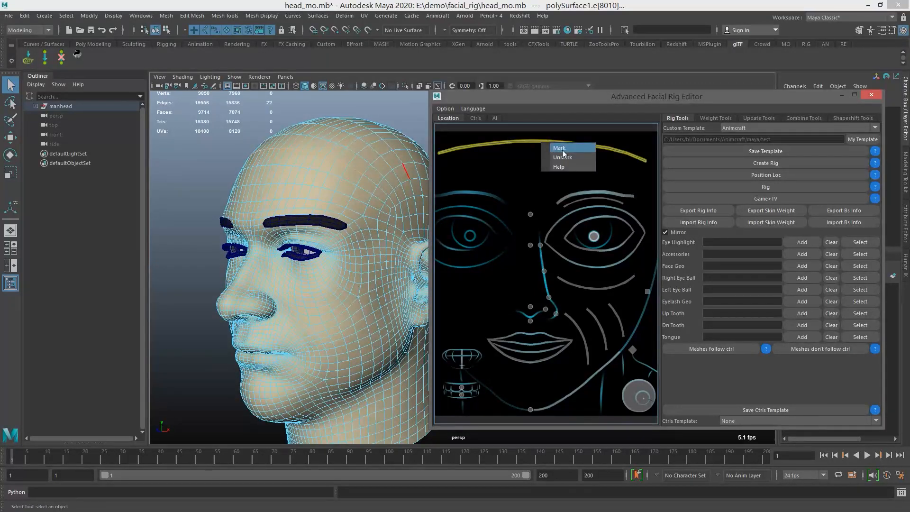
{"action": "left_click", "coordinate": [562, 150]}
- Examine the marked forehead curve on the head mesh from the front and both sides
{"action": "left_click_drag", "start_coordinate": [368, 210], "coordinate": [421, 213], "text": "alt"}
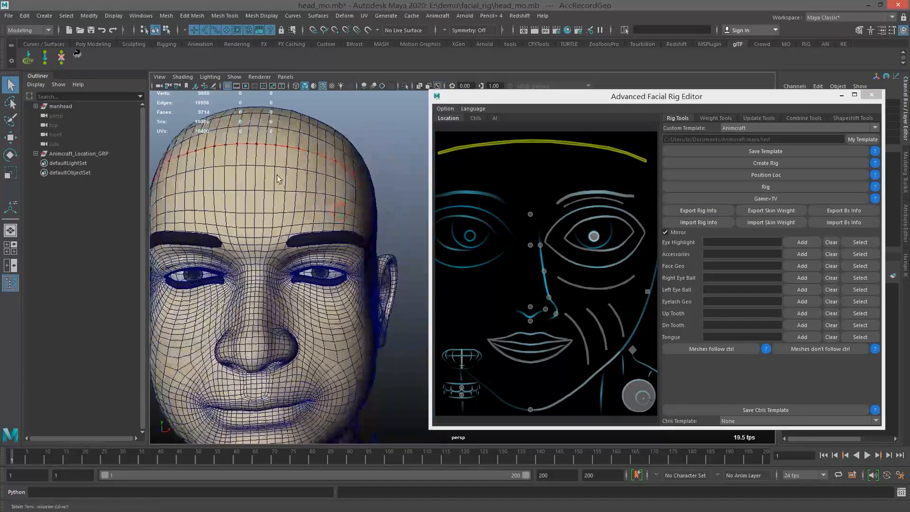
{"action": "right_click_drag", "start_coordinate": [278, 177], "coordinate": [304, 170], "text": "alt"}
{"action": "left_click_drag", "start_coordinate": [247, 179], "coordinate": [297, 183], "text": "alt"}
{"action": "middle_click_drag", "start_coordinate": [297, 183], "coordinate": [279, 173], "text": "alt"}
{"action": "right_click_drag", "start_coordinate": [278, 173], "coordinate": [335, 154], "text": "alt"}
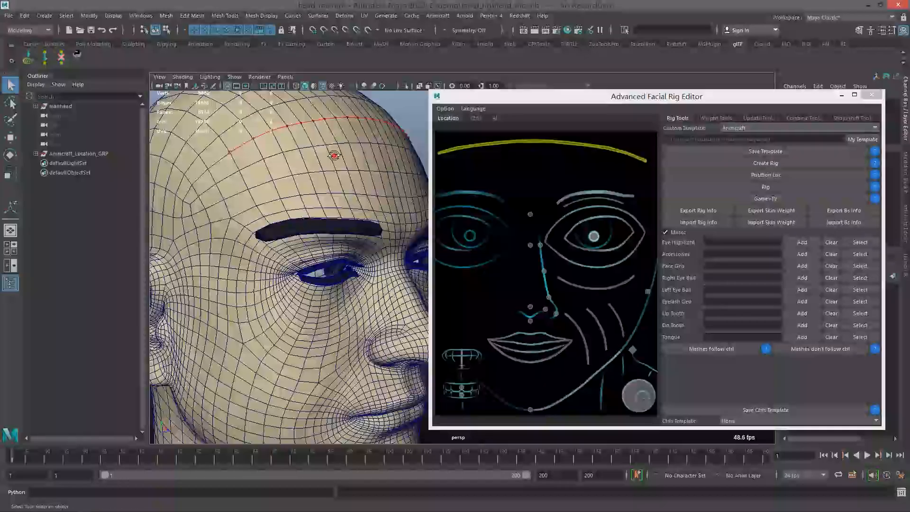
{"action": "left_click_drag", "start_coordinate": [335, 154], "coordinate": [318, 173], "text": "alt"}
{"action": "right_click_drag", "start_coordinate": [318, 174], "coordinate": [359, 173], "text": "alt"}
{"action": "middle_click_drag", "start_coordinate": [359, 173], "coordinate": [362, 199], "text": "alt"}
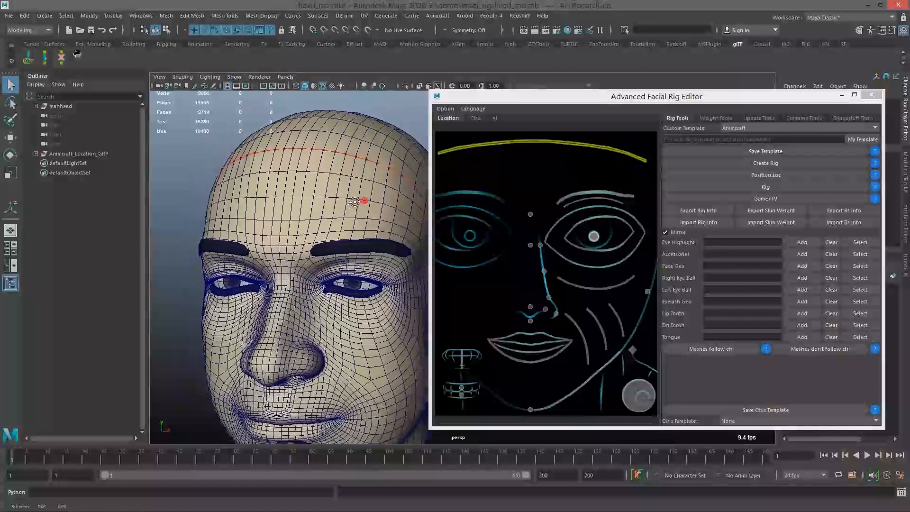
{"action": "left_click_drag", "start_coordinate": [361, 199], "coordinate": [338, 201], "text": "alt"}
{"action": "middle_click_drag", "start_coordinate": [339, 201], "coordinate": [358, 195], "text": "alt"}
{"action": "scroll", "coordinate": [358, 195], "scroll_direction": "up", "scroll_amount": 2}
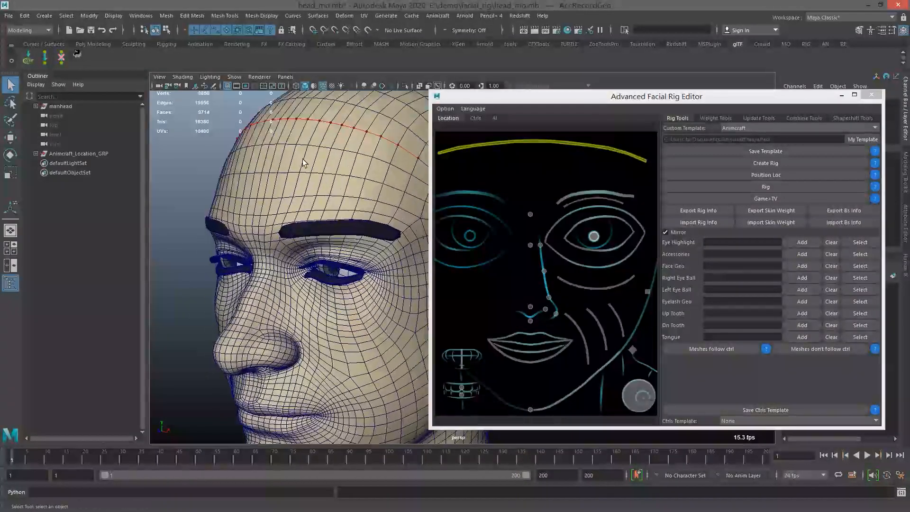
{"action": "left_click_drag", "start_coordinate": [378, 159], "coordinate": [388, 155], "text": "alt"}
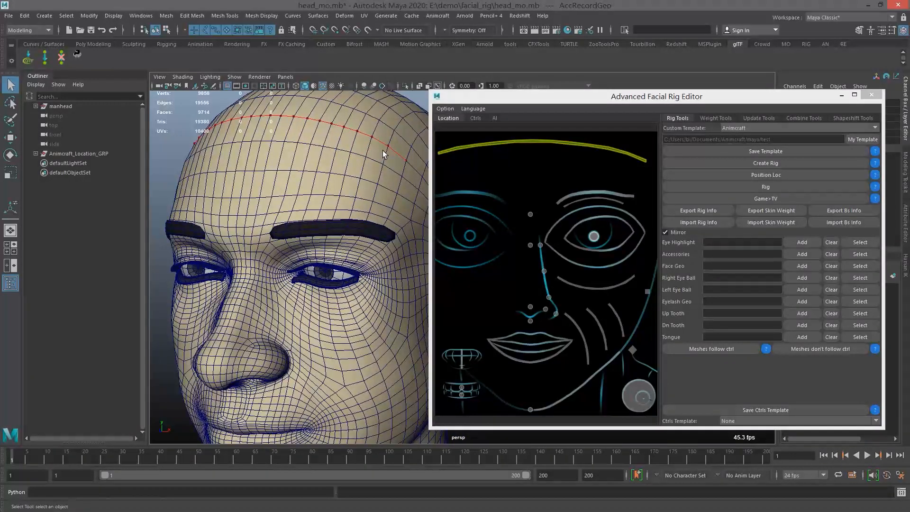
- Select the mesh edges along the top of the character's left eyebrow and mark them as the upper brow curve
{"action": "scroll", "coordinate": [305, 208], "scroll_direction": "up", "scroll_amount": 3}
{"action": "middle_click_drag", "start_coordinate": [303, 214], "coordinate": [343, 233], "text": "alt"}
{"action": "left_click_drag", "start_coordinate": [342, 213], "coordinate": [370, 211], "text": "alt"}
{"action": "middle_click_drag", "start_coordinate": [350, 201], "coordinate": [334, 192], "text": "alt"}
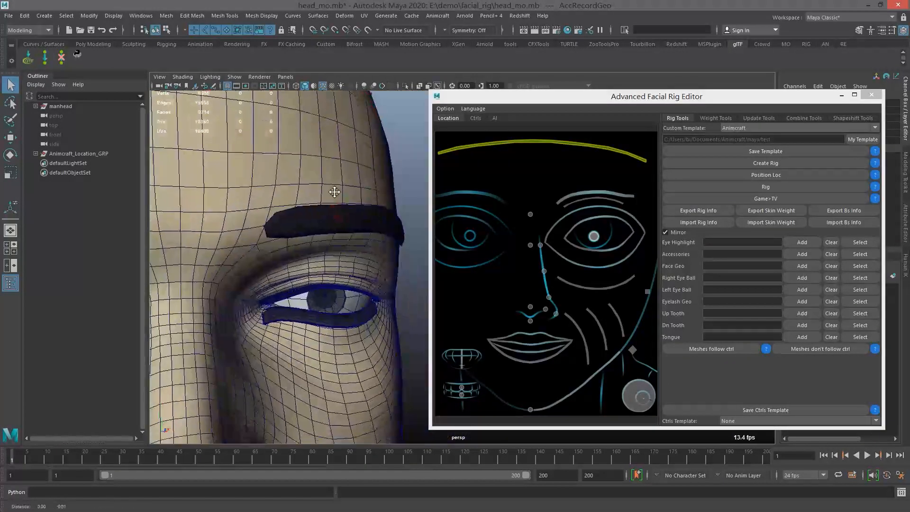
{"action": "left_click_drag", "start_coordinate": [335, 192], "coordinate": [284, 180], "text": "alt"}
{"action": "left_click", "coordinate": [259, 167]}
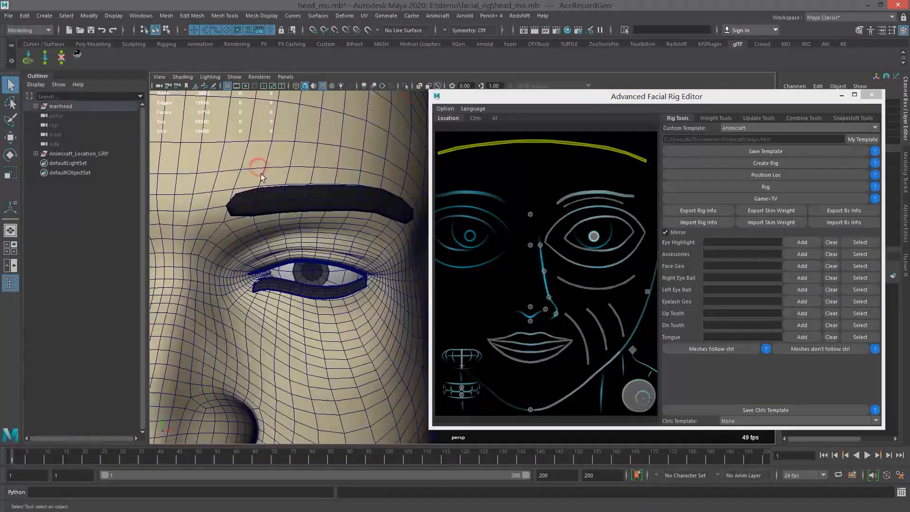
{"action": "left_click", "coordinate": [243, 187]}
{"action": "mouse_move", "coordinate": [340, 196]}
{"action": "left_mouse_down", "text": "alt"}
{"action": "mouse_move", "coordinate": [312, 195]}
{"action": "mouse_move", "coordinate": [340, 202]}
{"action": "mouse_move", "coordinate": [331, 206]}
{"action": "left_mouse_up", "text": "alt"}
{"action": "scroll", "coordinate": [312, 195], "scroll_direction": "up", "scroll_amount": 2}
{"action": "left_click", "coordinate": [412, 197]}
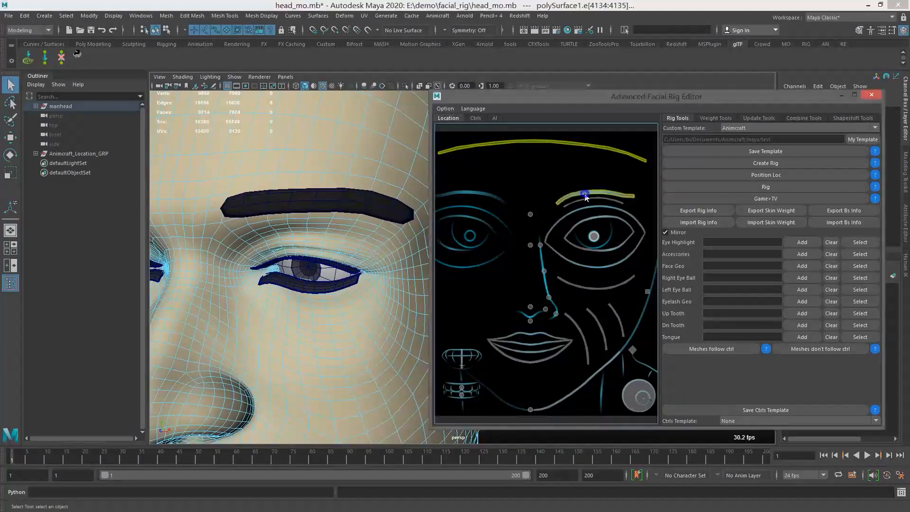
{"action": "left_click", "coordinate": [581, 198]}
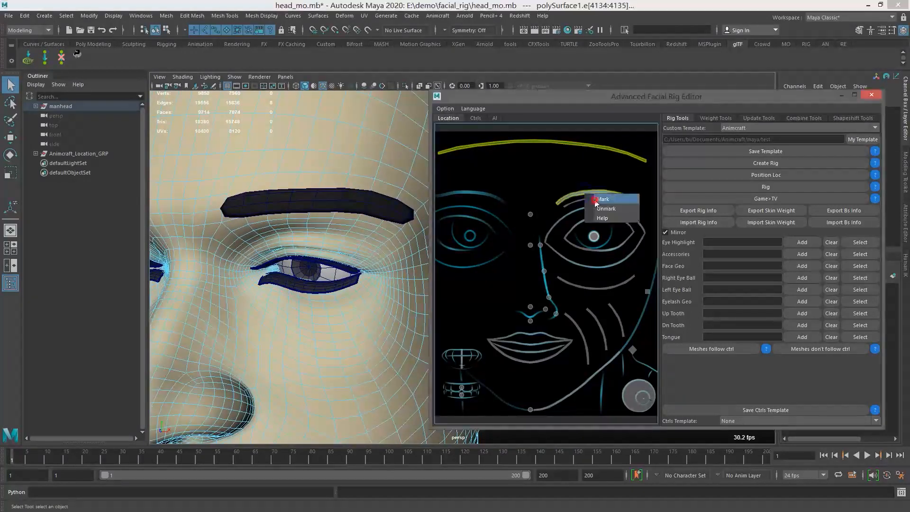
- Select the mesh edges along the underside of the character's left eyebrow and mark them as the lower brow curve
{"action": "left_click", "coordinate": [228, 215]}
{"action": "left_click_drag", "start_coordinate": [389, 205], "coordinate": [418, 209], "text": "alt"}
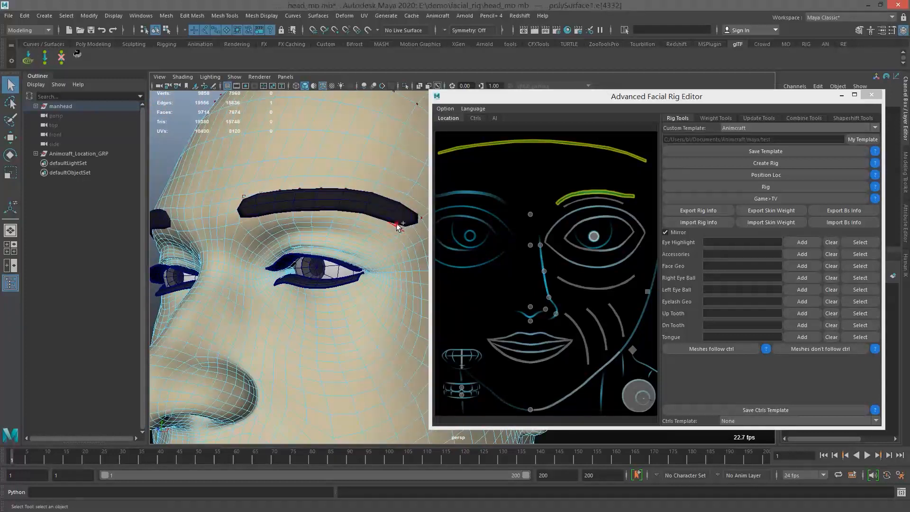
{"action": "left_click", "coordinate": [397, 227], "text": "shift"}
{"action": "right_click", "coordinate": [607, 203]}
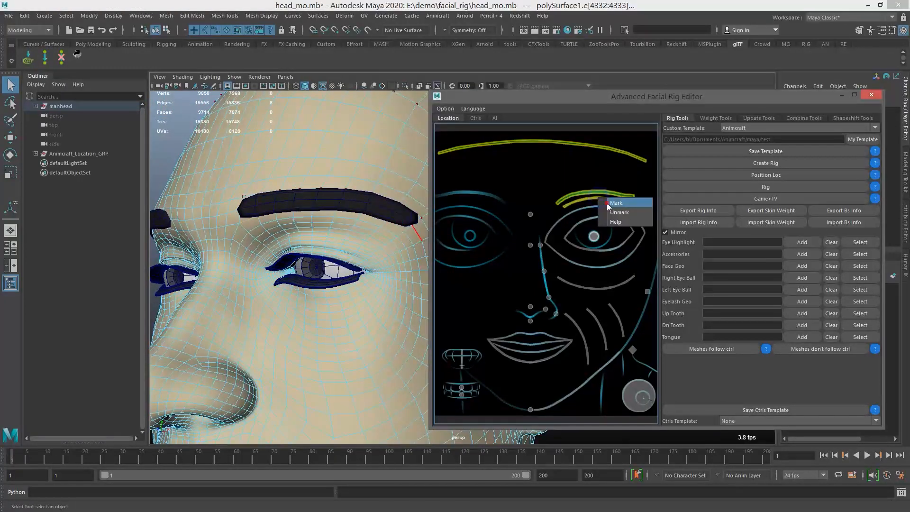
{"action": "left_click", "coordinate": [606, 202]}
- Select the edges arching over the left eye between brow and eyelid and mark them as the upper outer eye-socket curve
{"action": "left_click_drag", "start_coordinate": [388, 229], "coordinate": [404, 236], "text": "alt"}
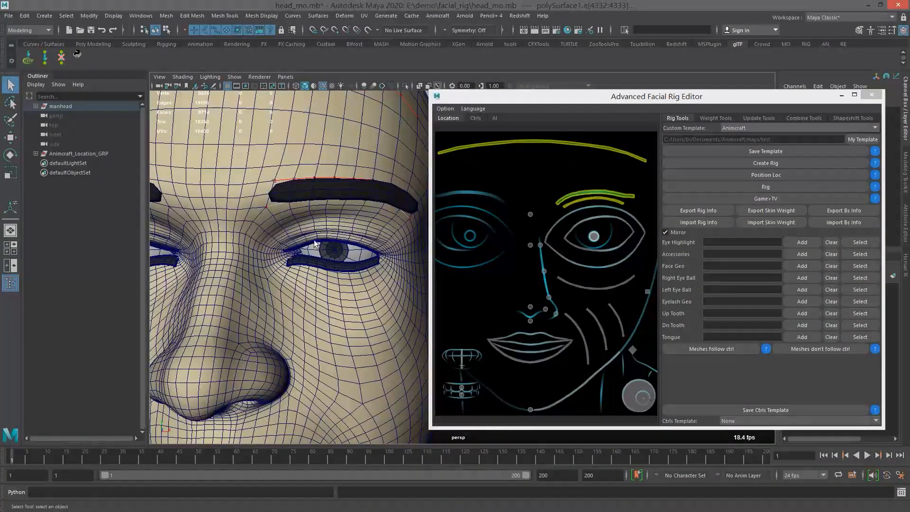
{"action": "left_click", "coordinate": [332, 220]}
{"action": "right_click_drag", "start_coordinate": [345, 215], "coordinate": [364, 229], "text": "alt"}
{"action": "right_click_drag", "start_coordinate": [258, 200], "coordinate": [272, 211], "text": "alt"}
{"action": "right_click_drag", "start_coordinate": [316, 218], "coordinate": [305, 174]}
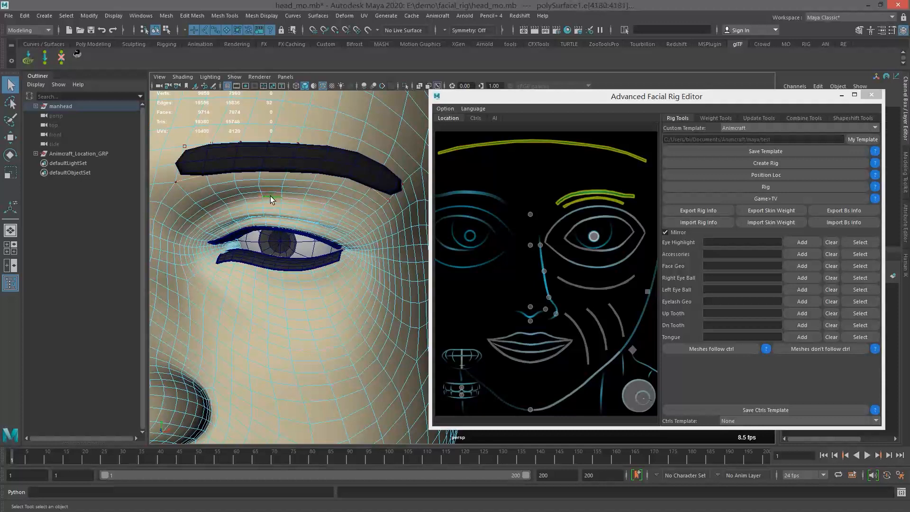
{"action": "mouse_move", "coordinate": [271, 209]}
{"action": "left_mouse_down", "text": "alt"}
{"action": "mouse_move", "coordinate": [254, 202]}
{"action": "mouse_move", "coordinate": [258, 197]}
{"action": "left_mouse_up", "text": "alt"}
{"action": "left_click_drag", "start_coordinate": [244, 227], "coordinate": [208, 259], "text": "alt"}
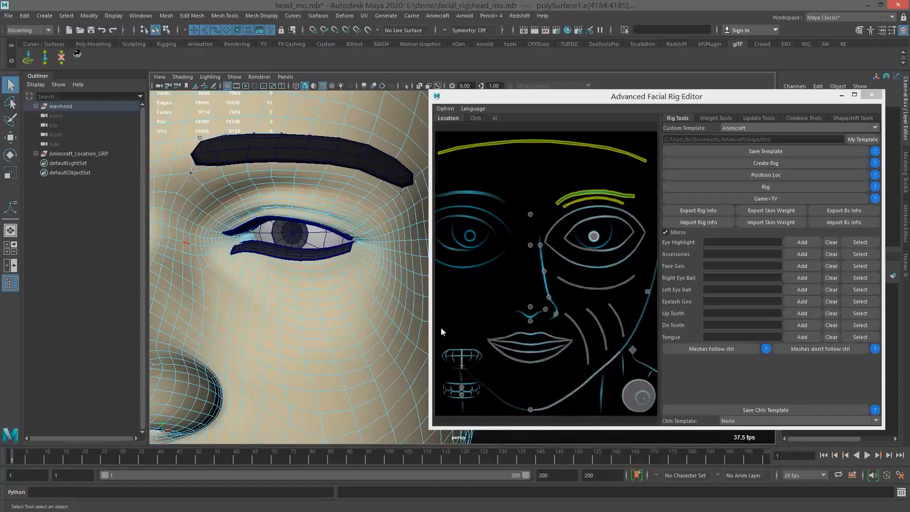
{"action": "left_click", "coordinate": [390, 238]}
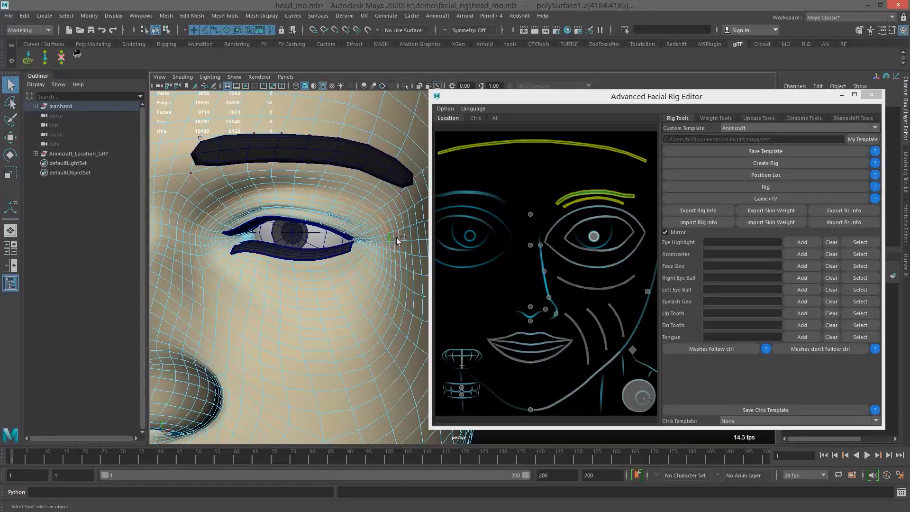
{"action": "right_click", "coordinate": [593, 208]}
{"action": "left_click", "coordinate": [602, 212]}
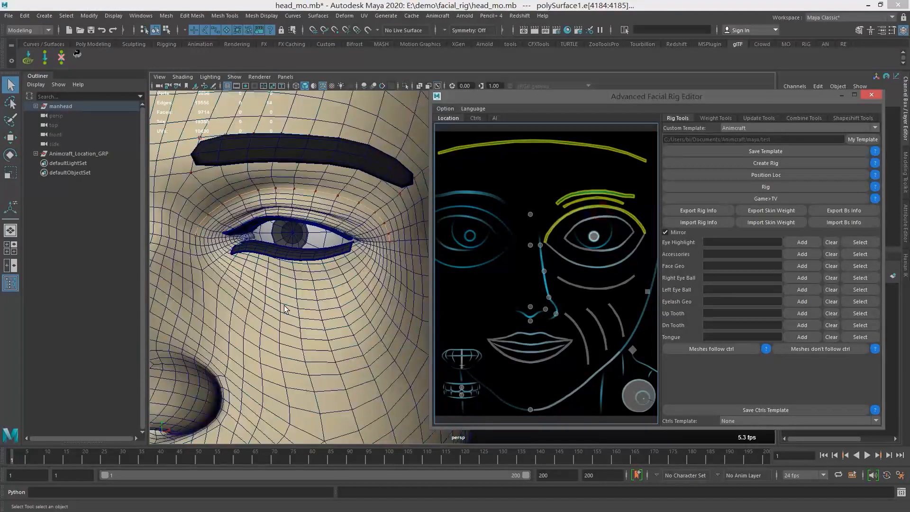
- Select the edge loop around the left eye socket, deselect its upper half, and mark the remainder as the lower outer eye-socket curve
{"action": "middle_click_drag", "start_coordinate": [284, 304], "coordinate": [332, 288], "text": "alt"}
{"action": "left_click_drag", "start_coordinate": [384, 285], "coordinate": [342, 336], "text": "alt"}
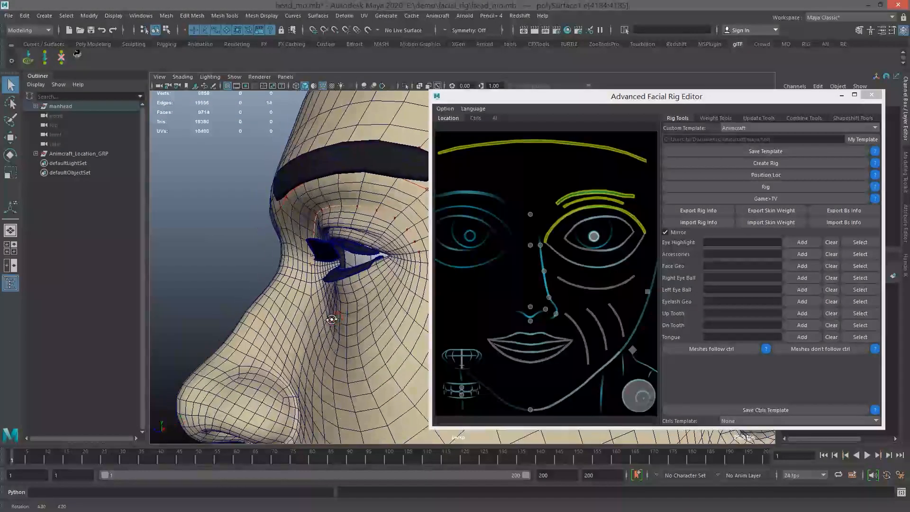
{"action": "left_click", "coordinate": [353, 346]}
{"action": "double_click", "coordinate": [348, 333]}
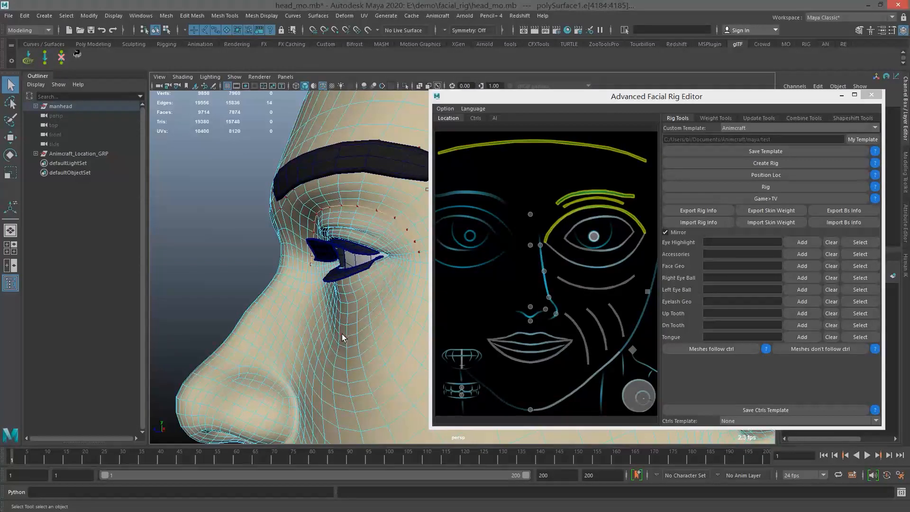
{"action": "double_click", "coordinate": [342, 334], "text": "shift"}
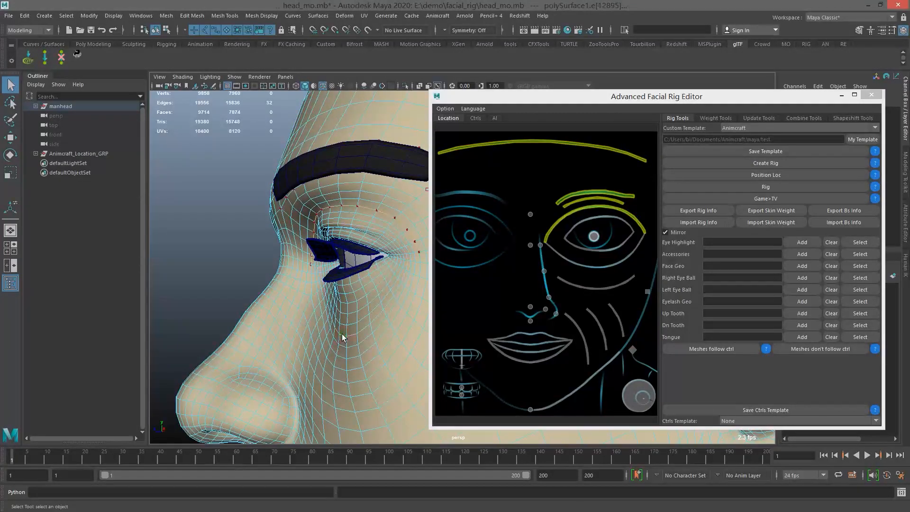
{"action": "double_click", "coordinate": [342, 347]}
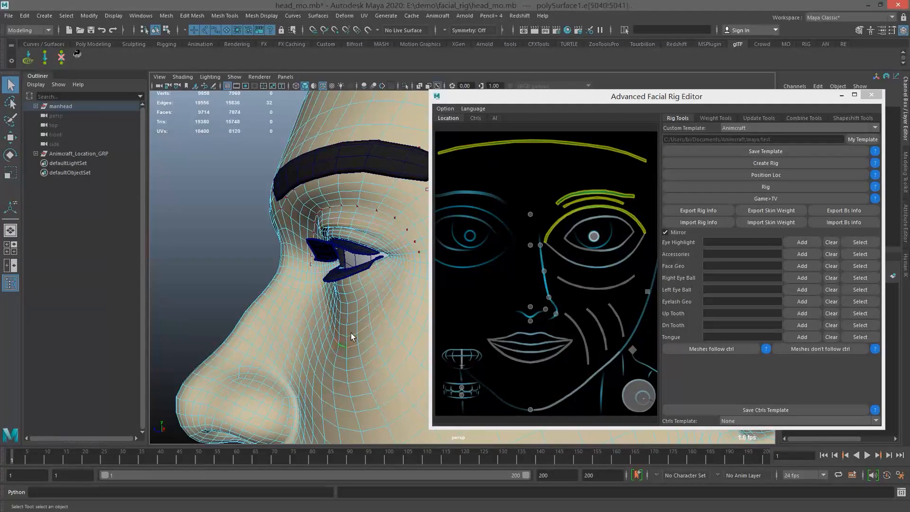
{"action": "left_click_drag", "start_coordinate": [364, 243], "coordinate": [419, 250], "text": "alt"}
{"action": "right_click_drag", "start_coordinate": [406, 230], "coordinate": [377, 226], "text": "alt"}
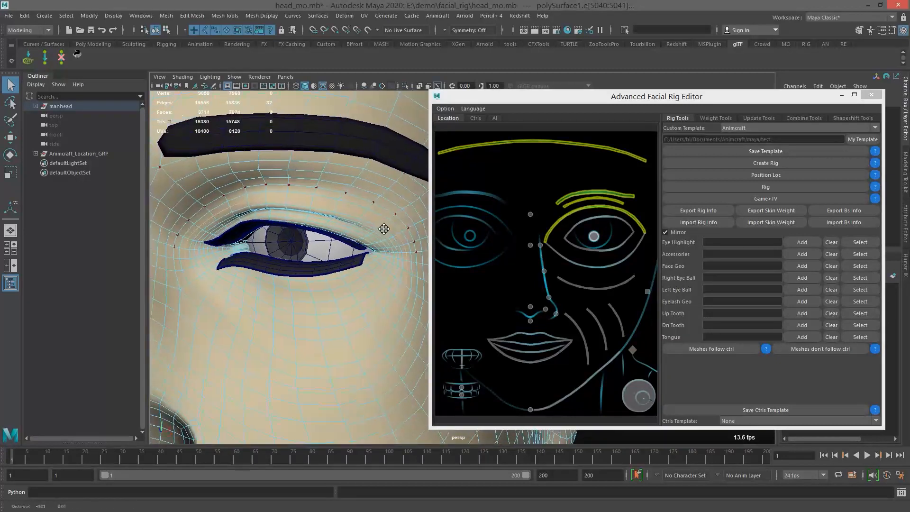
{"action": "middle_click_drag", "start_coordinate": [365, 215], "coordinate": [372, 226], "text": "alt"}
{"action": "left_click_drag", "start_coordinate": [175, 166], "coordinate": [423, 261]}
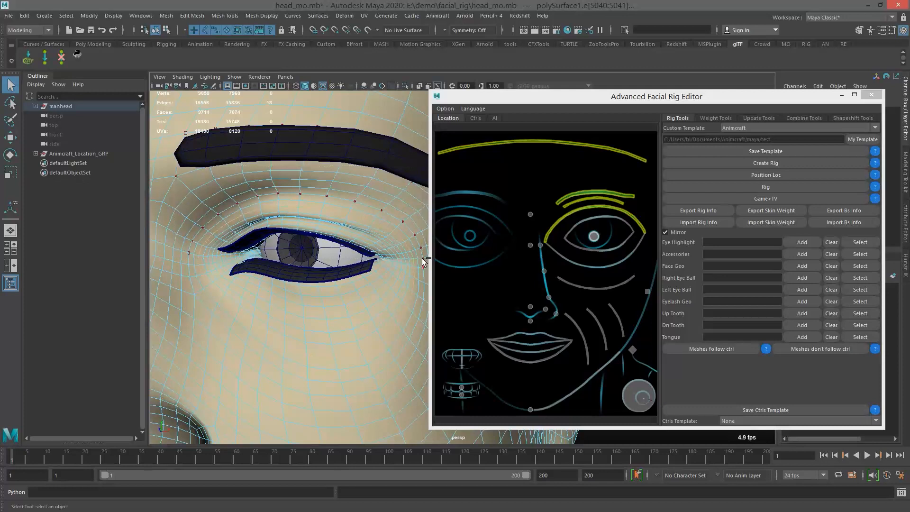
{"action": "left_click", "coordinate": [624, 259]}
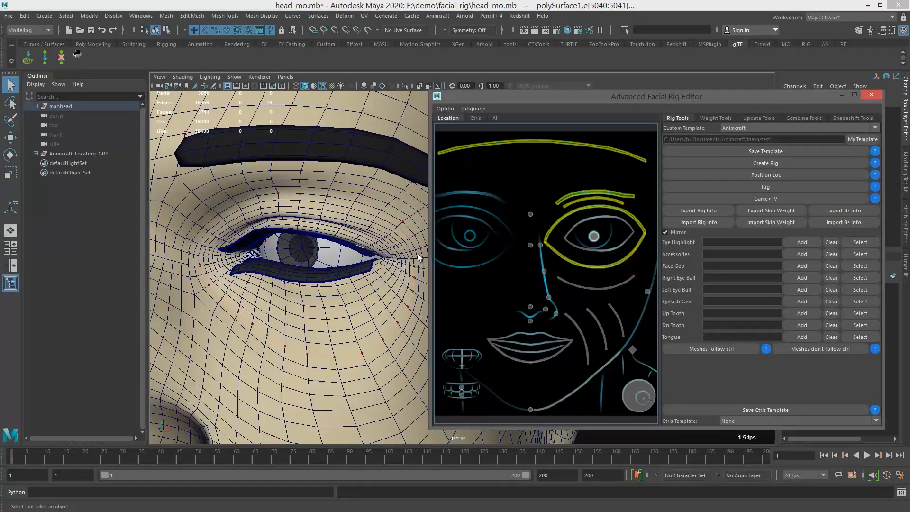
- Move the rig editor aside to uncover the left eye and hide everything except the head mesh
{"action": "scroll", "coordinate": [314, 281], "scroll_direction": "down", "scroll_amount": 3}
{"action": "left_click_drag", "start_coordinate": [314, 280], "coordinate": [376, 248], "text": "alt"}
{"action": "scroll", "coordinate": [376, 248], "scroll_direction": "up", "scroll_amount": 4}
{"action": "middle_click_drag", "start_coordinate": [362, 238], "coordinate": [378, 256], "text": "alt"}
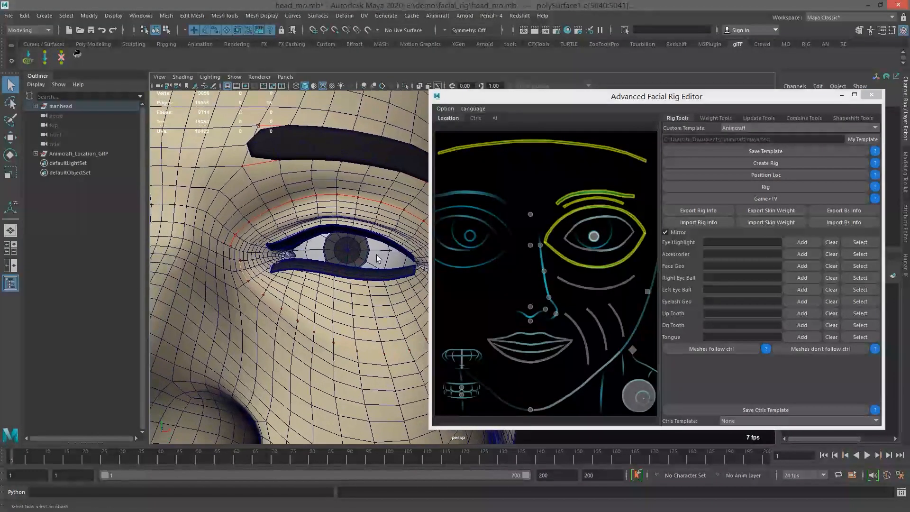
{"action": "left_click_drag", "start_coordinate": [514, 102], "coordinate": [622, 94]}
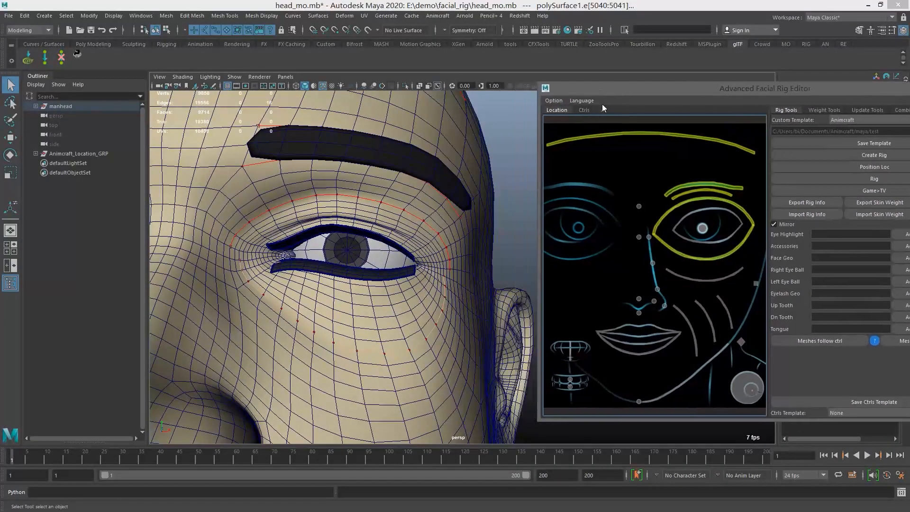
{"action": "scroll", "coordinate": [420, 243], "scroll_direction": "up", "scroll_amount": 2}
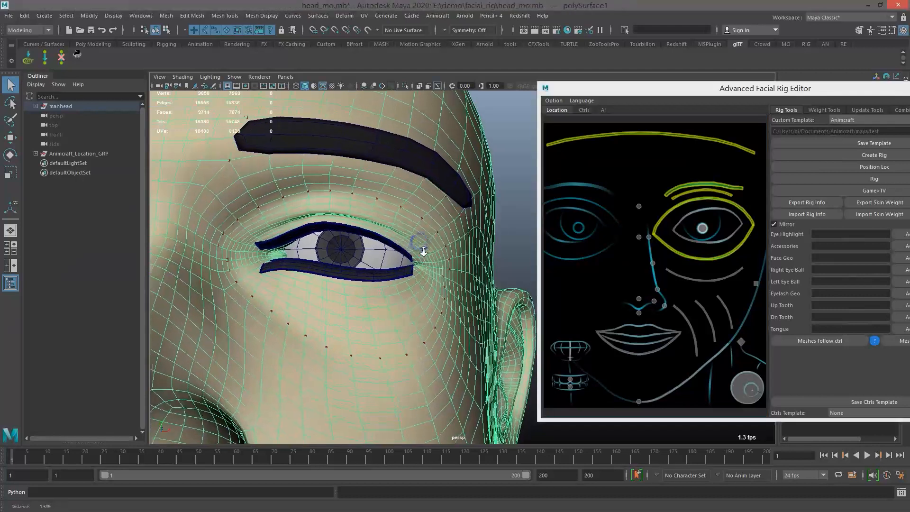
{"action": "key", "text": "alt+h"}
{"action": "scroll", "coordinate": [417, 284], "scroll_direction": "up", "scroll_amount": 4}
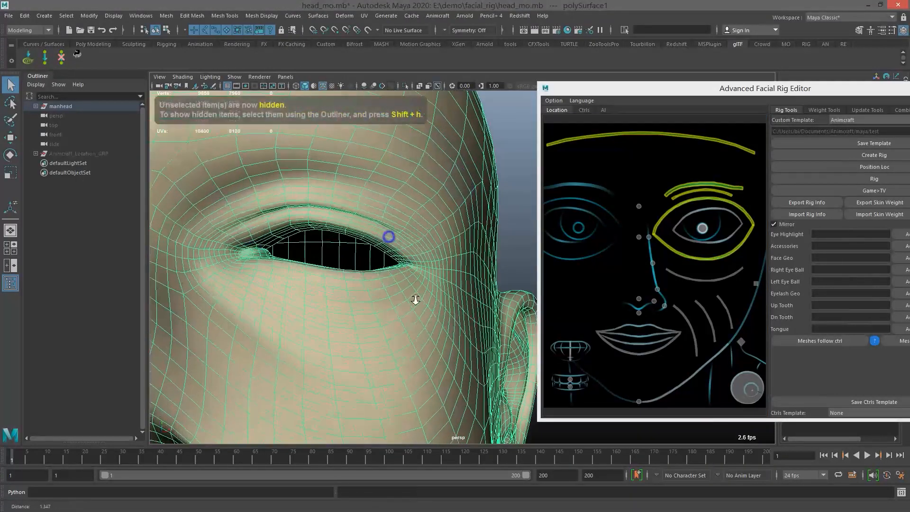
{"action": "scroll", "coordinate": [381, 274], "scroll_direction": "up", "scroll_amount": 1}
- Select only the upper-lid edges along the left eye opening, from inner to outer corner, and mark them as the upper eyelid curve
{"action": "key", "text": "F10"}
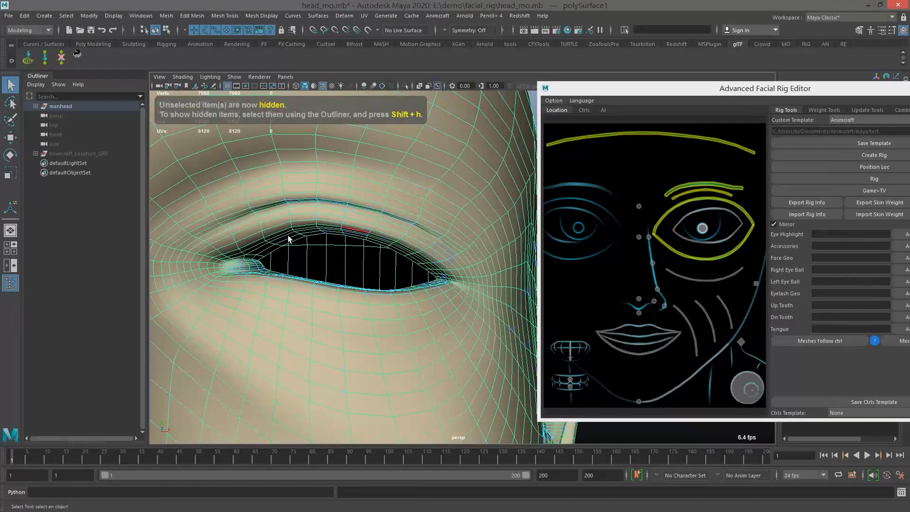
{"action": "double_click", "coordinate": [254, 244]}
{"action": "double_click", "coordinate": [253, 245]}
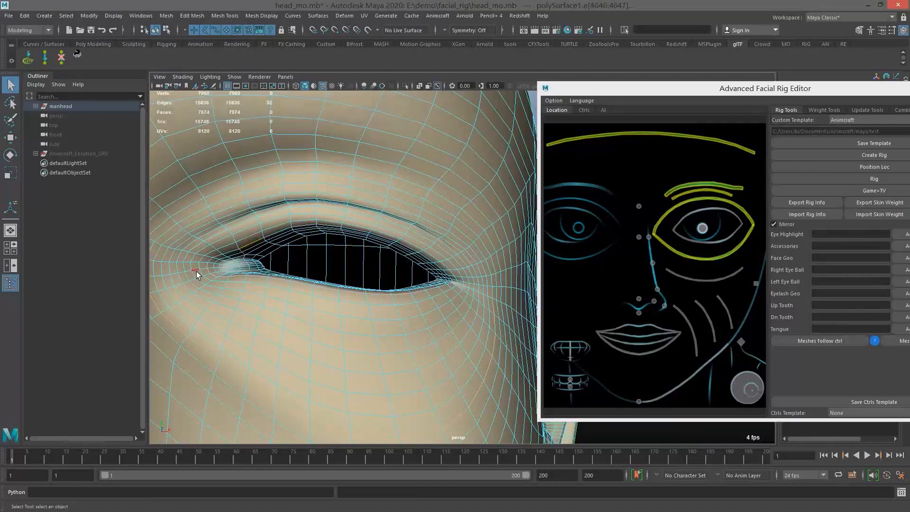
{"action": "left_click_drag", "start_coordinate": [198, 272], "coordinate": [278, 304], "text": "ctrl"}
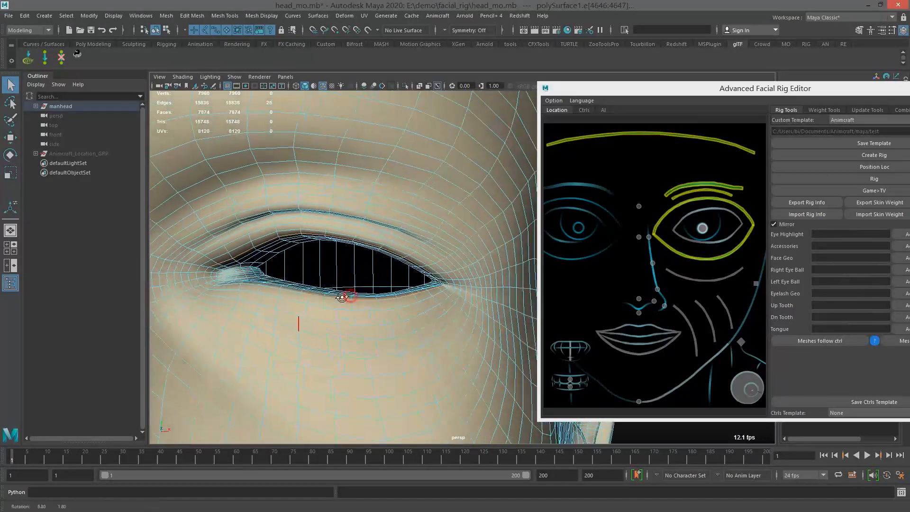
{"action": "left_click_drag", "start_coordinate": [289, 285], "coordinate": [419, 315], "text": "ctrl"}
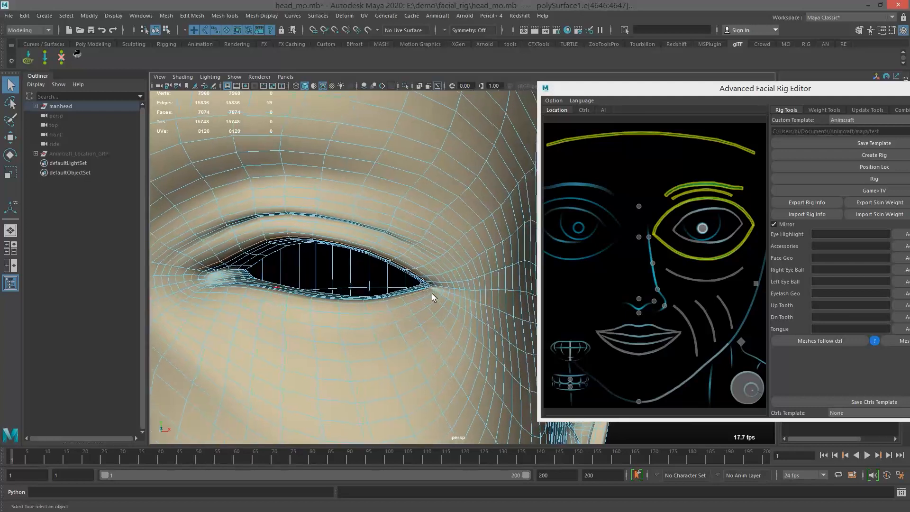
{"action": "key", "text": "f"}
{"action": "right_click_drag", "start_coordinate": [383, 254], "coordinate": [408, 334], "text": "alt"}
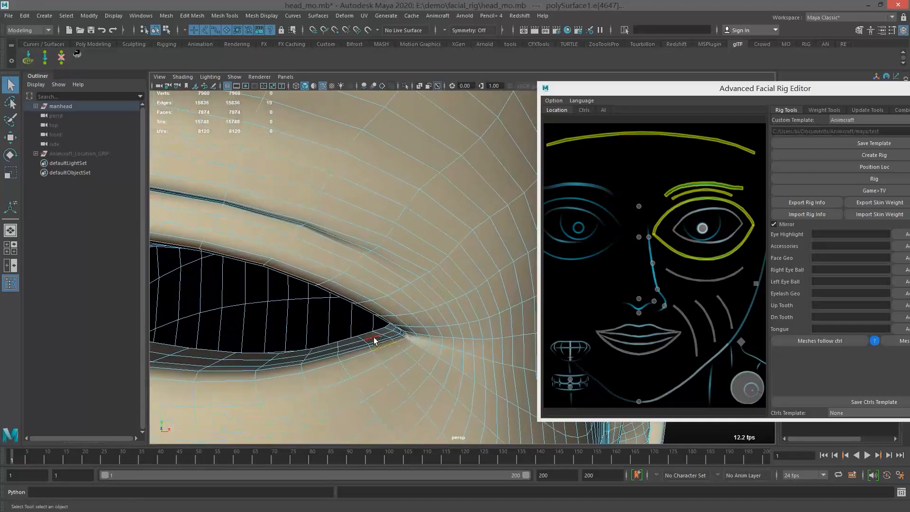
{"action": "left_click", "coordinate": [404, 339]}
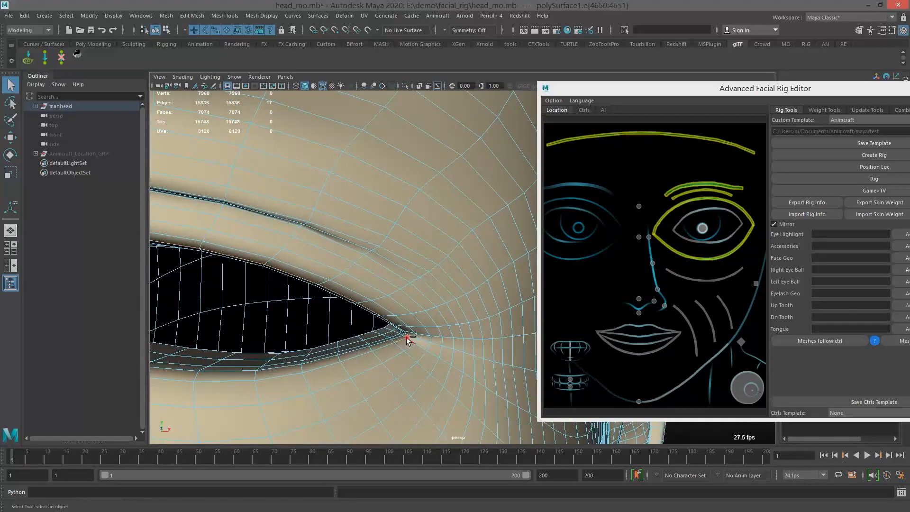
{"action": "left_click", "coordinate": [405, 336], "text": "shift"}
{"action": "right_click", "coordinate": [729, 212]}
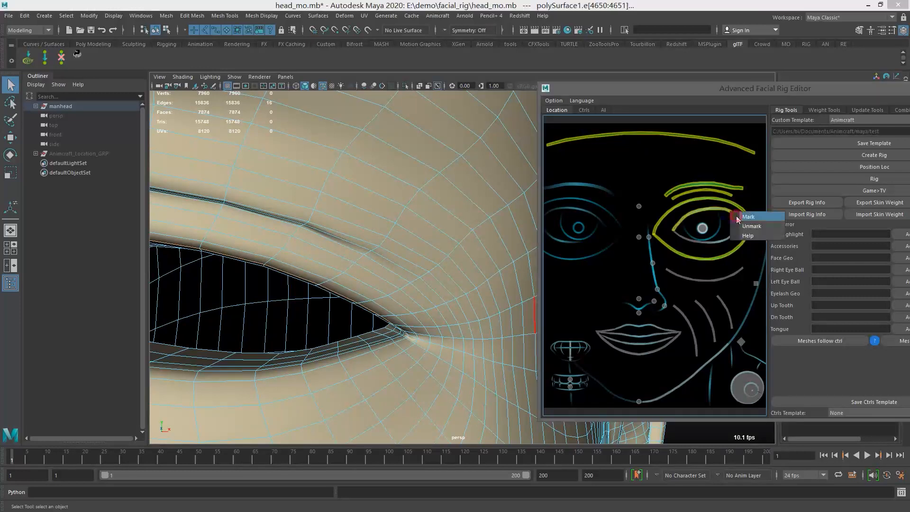
{"action": "left_click", "coordinate": [735, 215]}
- Select the edge loop around the left eye opening, deselect its upper-lid edges, and mark the remainder as the lower eyelid curve
{"action": "left_click", "coordinate": [398, 331]}
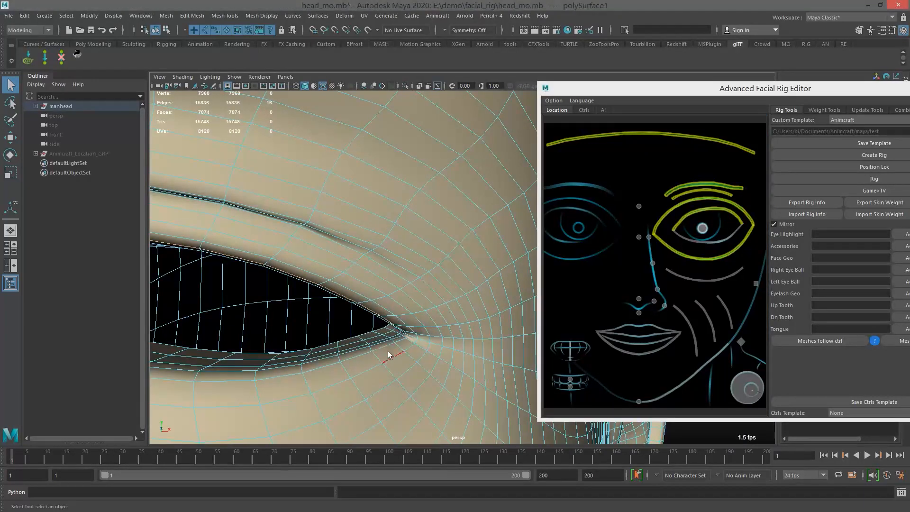
{"action": "double_click", "coordinate": [380, 345]}
{"action": "middle_click_drag", "start_coordinate": [376, 342], "coordinate": [416, 312], "text": "alt"}
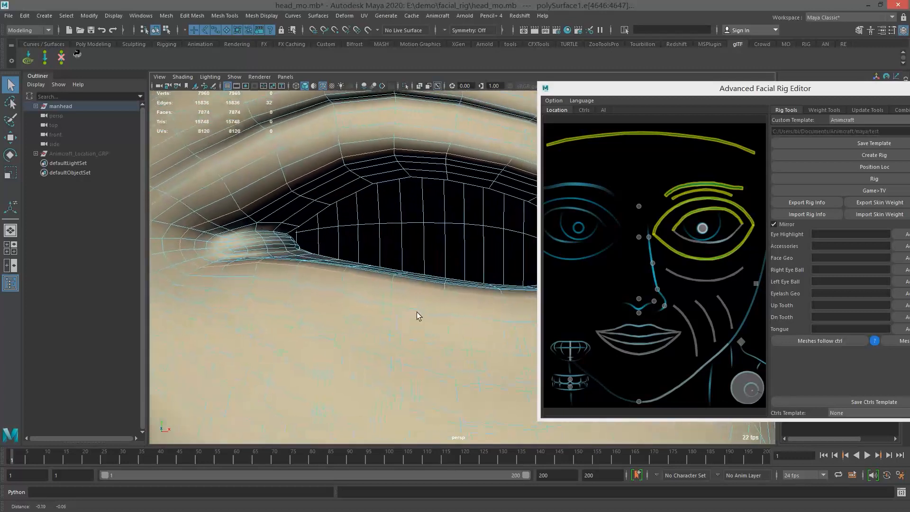
{"action": "right_click_drag", "start_coordinate": [416, 312], "coordinate": [350, 244], "text": "alt"}
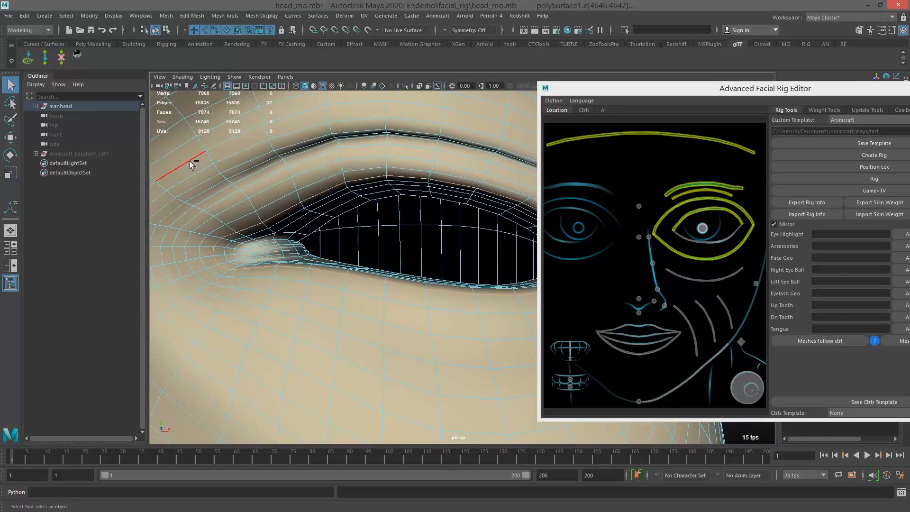
{"action": "left_click_drag", "start_coordinate": [185, 135], "coordinate": [314, 250]}
{"action": "middle_click_drag", "start_coordinate": [471, 202], "coordinate": [427, 202], "text": "alt"}
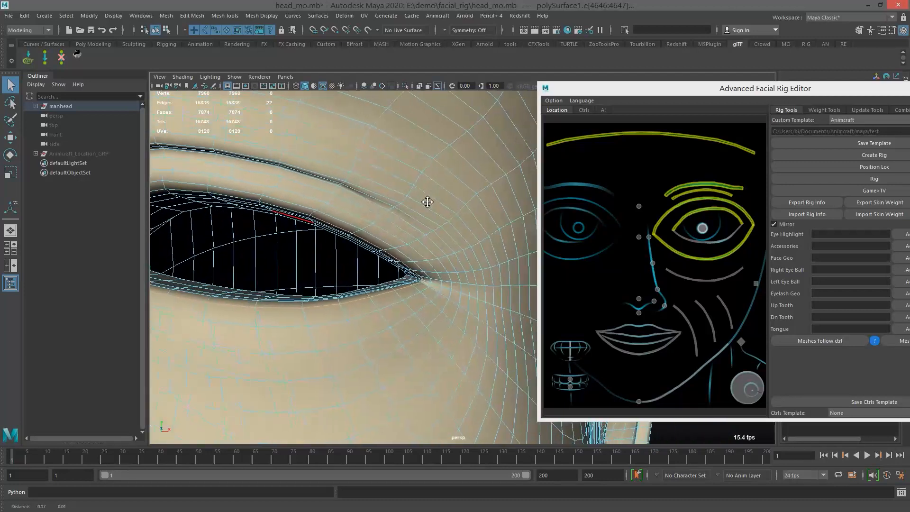
{"action": "scroll", "coordinate": [427, 201], "scroll_direction": "up", "scroll_amount": 2}
{"action": "left_click_drag", "start_coordinate": [291, 175], "coordinate": [459, 272]}
{"action": "right_click", "coordinate": [717, 242]}
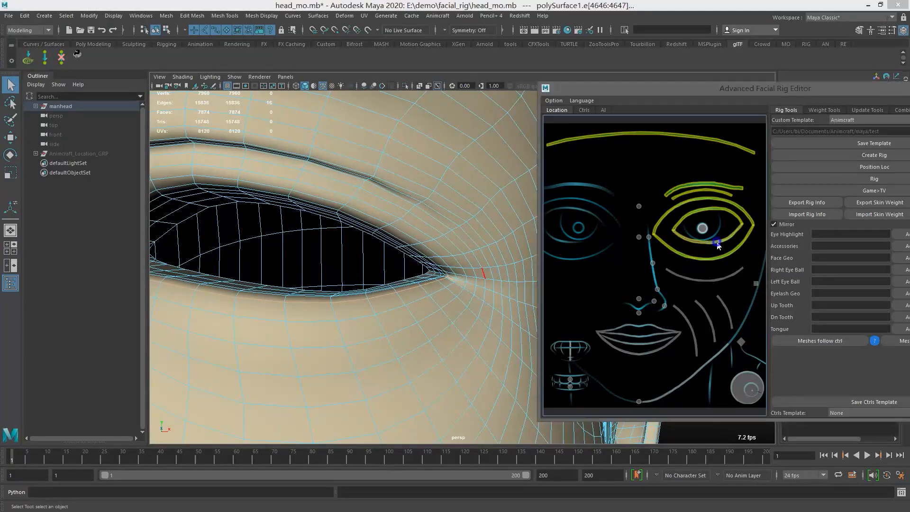
{"action": "left_click", "coordinate": [725, 246]}
- Return to object selection and show the hidden eyes, brows, lashes and location markers again
{"action": "scroll", "coordinate": [395, 203], "scroll_direction": "down", "scroll_amount": 6}
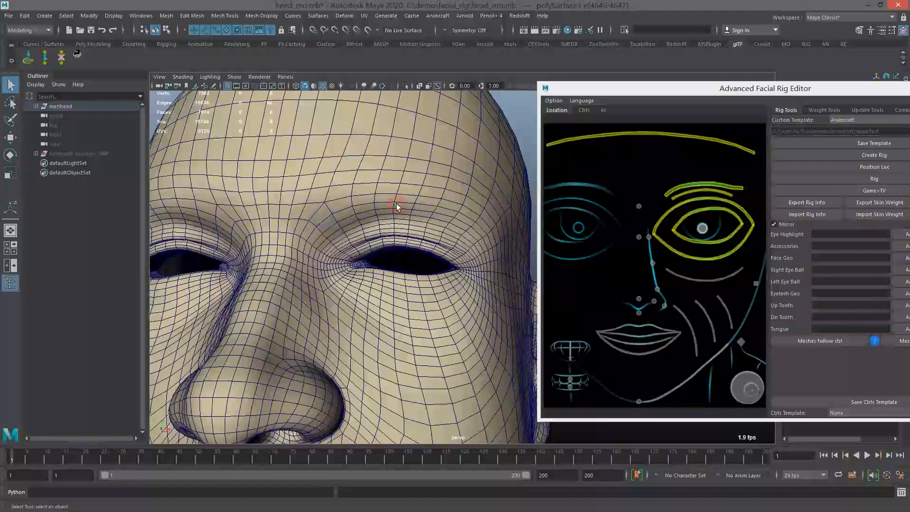
{"action": "key", "text": "F8"}
{"action": "key", "text": "ctrl+shift+h"}
{"action": "middle_click_drag", "start_coordinate": [435, 360], "coordinate": [415, 257], "text": "alt"}
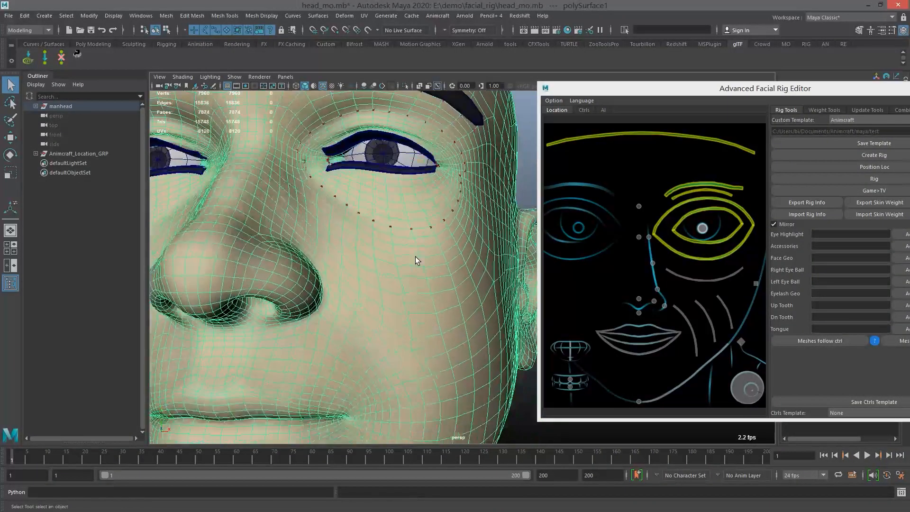
{"action": "scroll", "coordinate": [415, 256], "scroll_direction": "down", "scroll_amount": 4}
{"action": "mouse_move", "coordinate": [415, 256]}
{"action": "left_mouse_down", "text": "alt"}
{"action": "mouse_move", "coordinate": [393, 266]}
{"action": "mouse_move", "coordinate": [404, 271]}
{"action": "left_mouse_up", "text": "alt"}
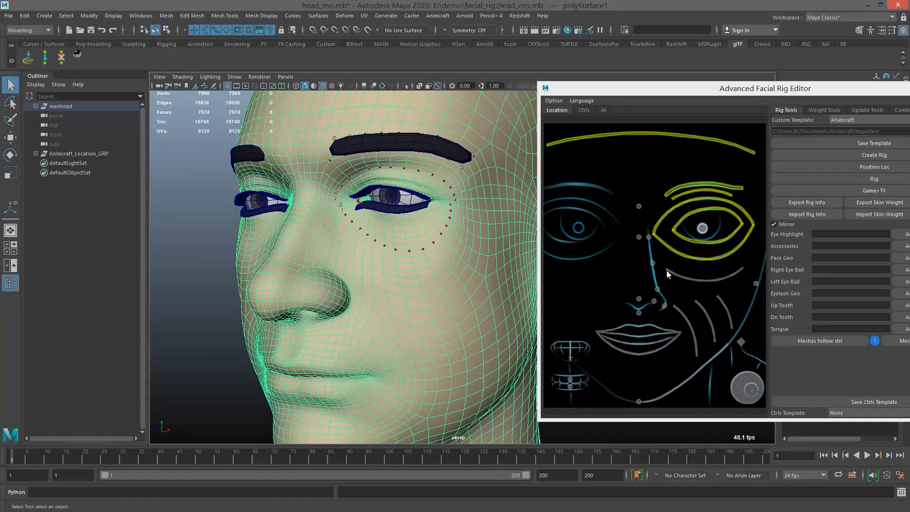
- Select the row of cheek edges just below the left eye-socket markers and mark it as the under-eye cheek curve
{"action": "left_click_drag", "start_coordinate": [427, 264], "coordinate": [411, 300], "text": "alt"}
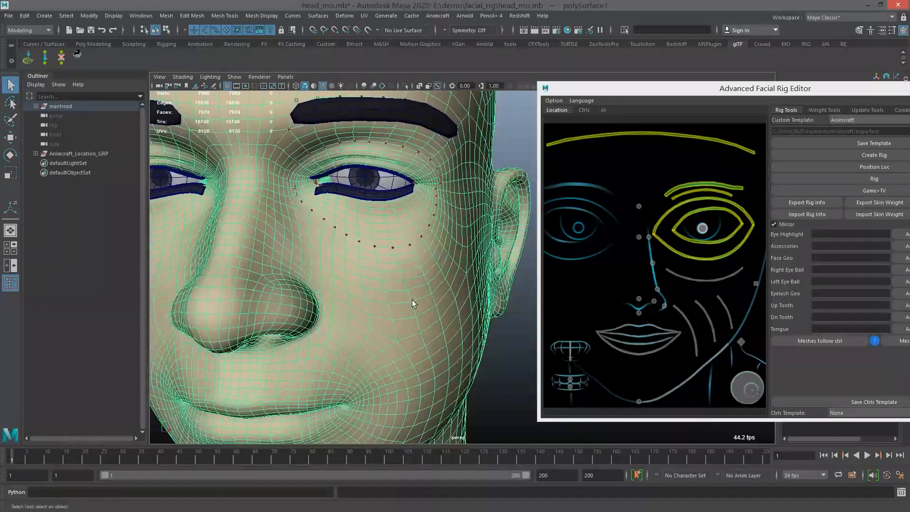
{"action": "left_click", "coordinate": [325, 258]}
{"action": "left_click_drag", "start_coordinate": [442, 306], "coordinate": [427, 295], "text": "alt"}
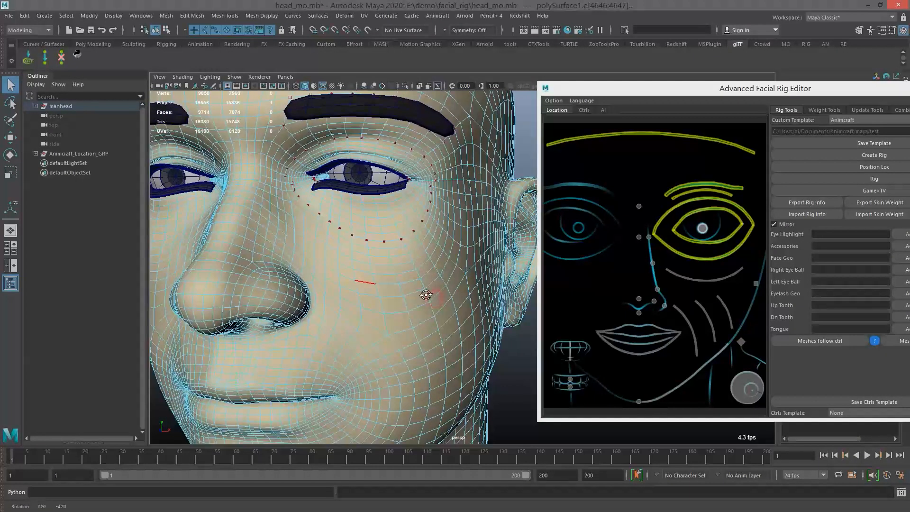
{"action": "left_click", "coordinate": [443, 252]}
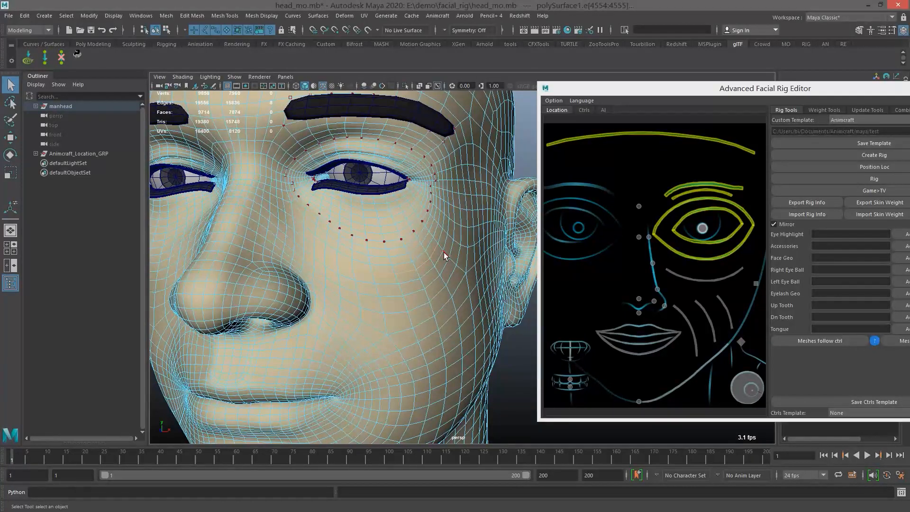
{"action": "left_click_drag", "start_coordinate": [454, 258], "coordinate": [476, 250], "text": "alt"}
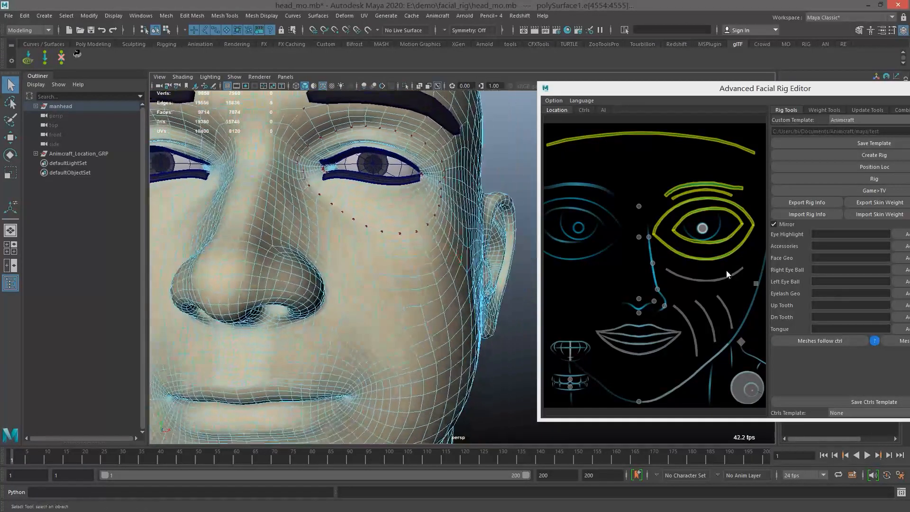
{"action": "left_click", "coordinate": [732, 285]}
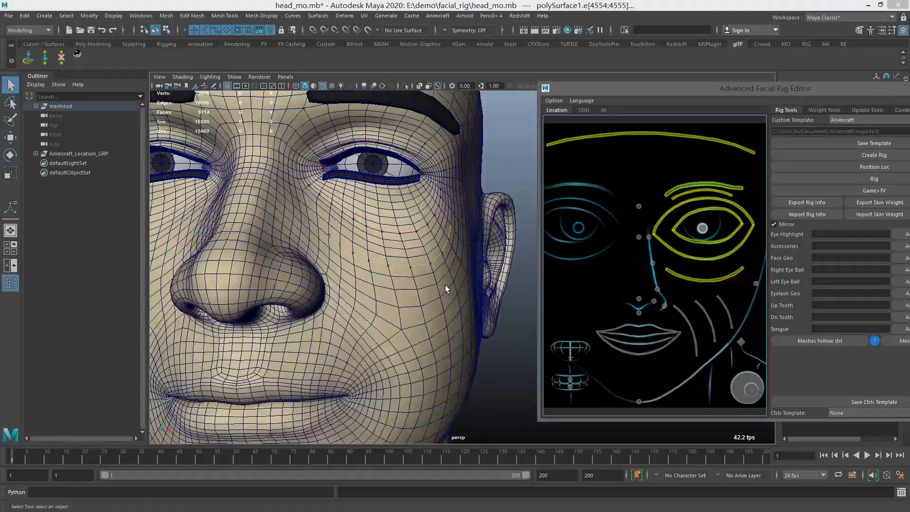
- Select the left cheek edges curving from beside the nose around the mouth corner to the chin and mark them as the innermost cheek curve
{"action": "left_click_drag", "start_coordinate": [445, 285], "coordinate": [416, 259], "text": "alt"}
{"action": "left_click", "coordinate": [423, 274]}
{"action": "left_click", "coordinate": [346, 189]}
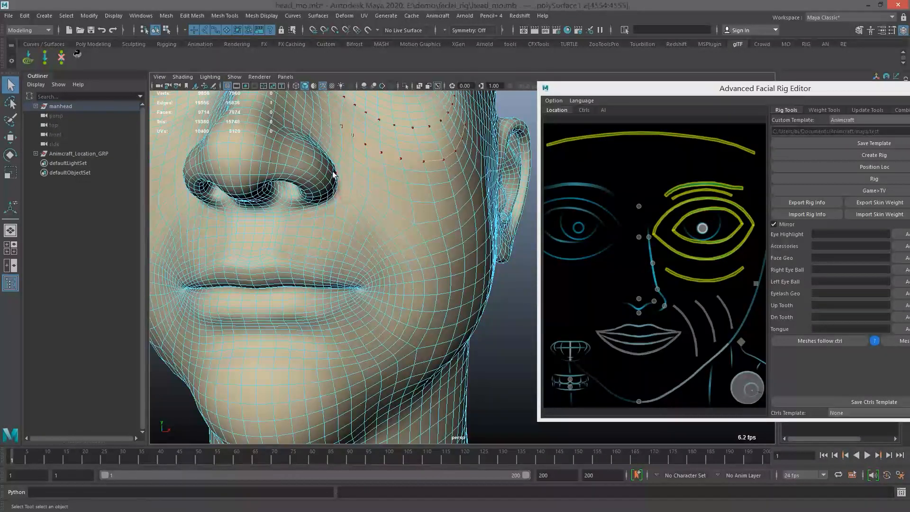
{"action": "left_click", "coordinate": [374, 226]}
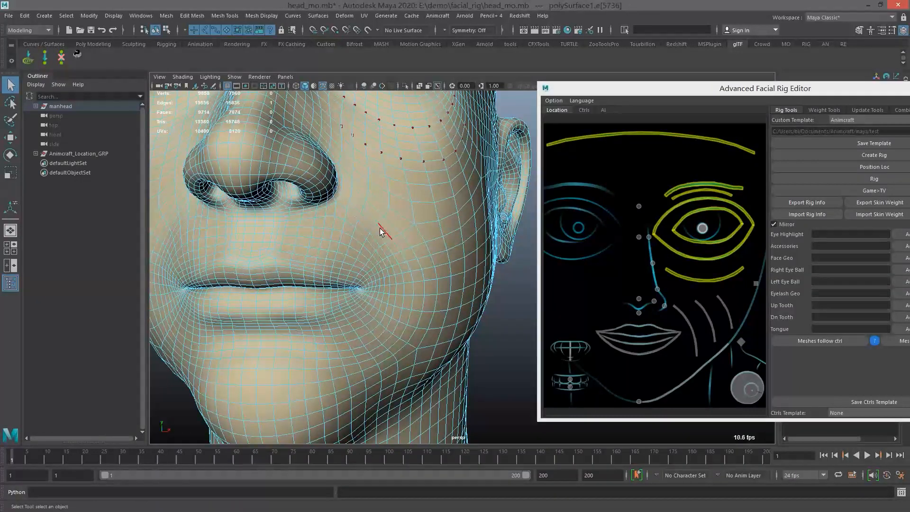
{"action": "left_click_drag", "start_coordinate": [406, 237], "coordinate": [411, 257], "text": "alt"}
{"action": "left_click", "coordinate": [384, 232]}
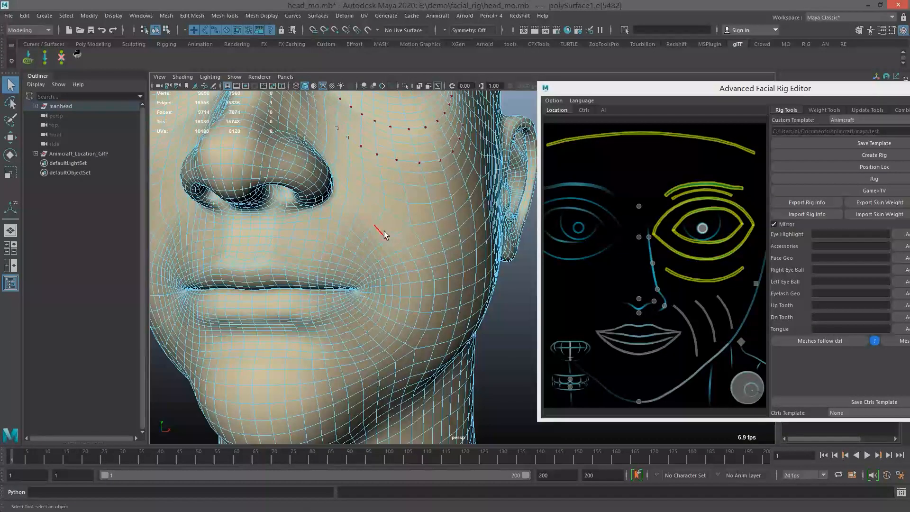
{"action": "left_click_drag", "start_coordinate": [390, 288], "coordinate": [396, 314], "text": "alt"}
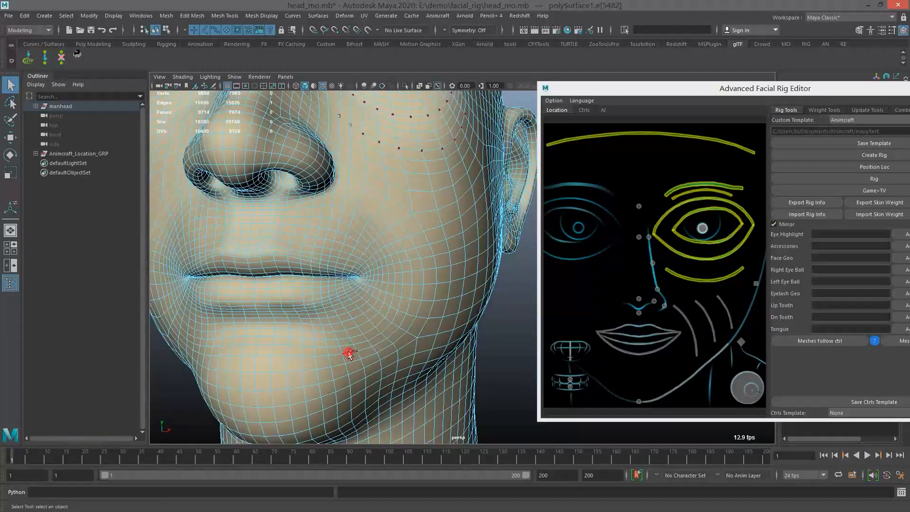
{"action": "double_click", "coordinate": [416, 342], "text": "shift"}
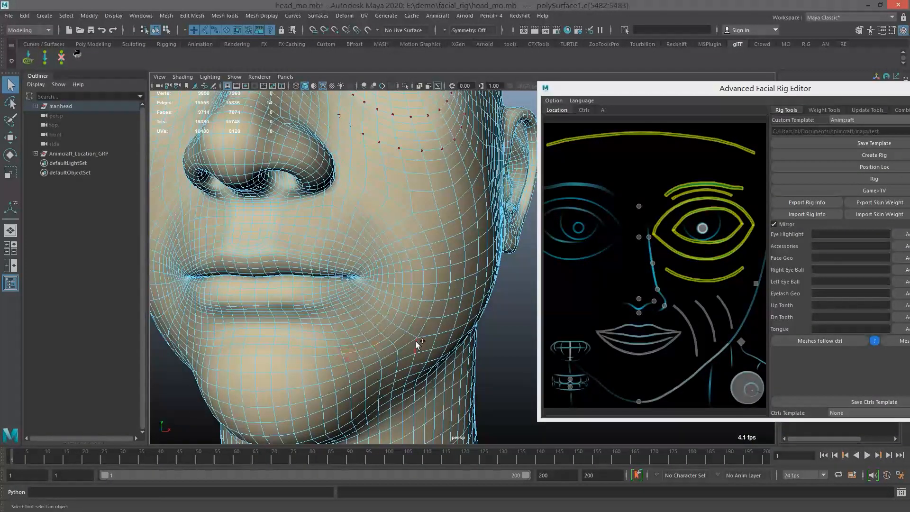
{"action": "right_click", "coordinate": [690, 325]}
{"action": "left_click", "coordinate": [693, 327]}
- Select the vertical run of edges down the middle of the left cheek and mark it as the middle cheek curve
{"action": "mouse_move", "coordinate": [440, 256]}
{"action": "left_mouse_down", "text": "alt"}
{"action": "mouse_move", "coordinate": [382, 248]}
{"action": "mouse_move", "coordinate": [421, 263]}
{"action": "mouse_move", "coordinate": [419, 249]}
{"action": "mouse_move", "coordinate": [455, 268]}
{"action": "left_mouse_up", "text": "alt"}
{"action": "scroll", "coordinate": [381, 246], "scroll_direction": "down", "scroll_amount": 3}
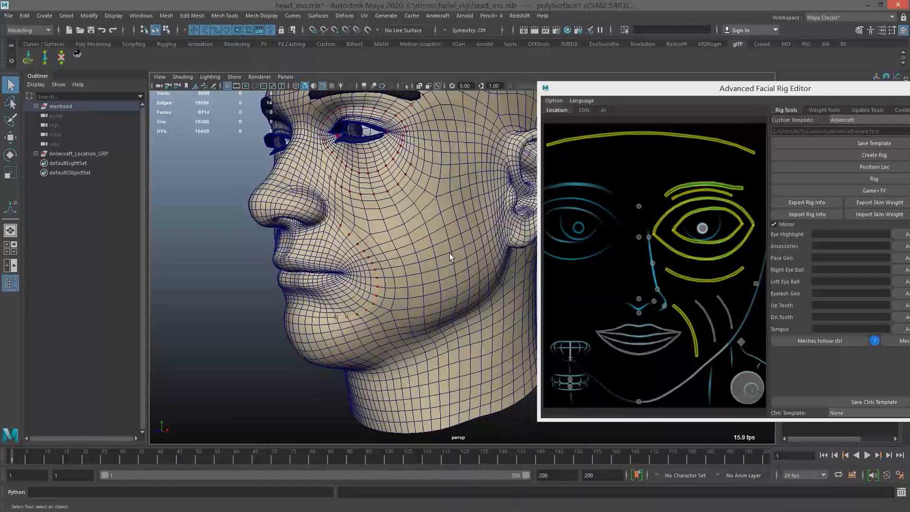
{"action": "left_click", "coordinate": [433, 272]}
{"action": "left_click_drag", "start_coordinate": [434, 272], "coordinate": [438, 246], "text": "alt"}
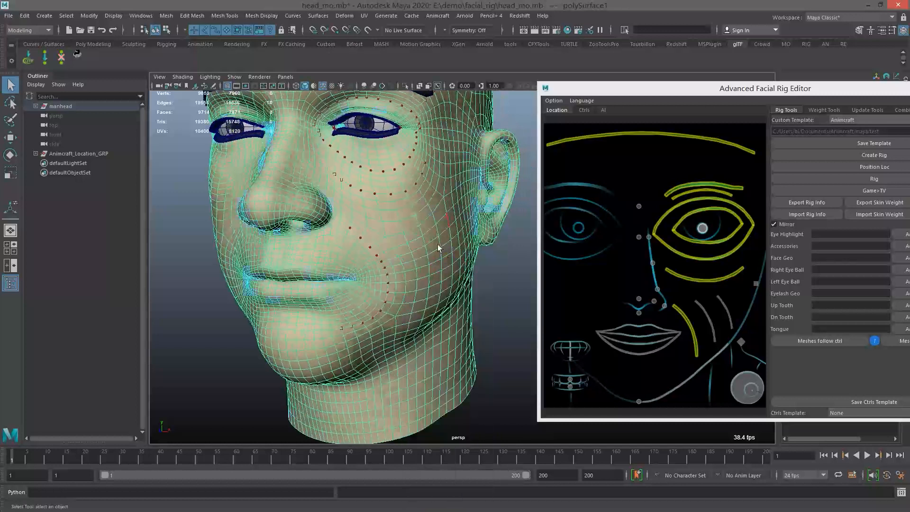
{"action": "right_click_drag", "start_coordinate": [437, 243], "coordinate": [440, 232]}
{"action": "double_click", "coordinate": [435, 228]}
{"action": "left_click_drag", "start_coordinate": [452, 274], "coordinate": [445, 286], "text": "alt"}
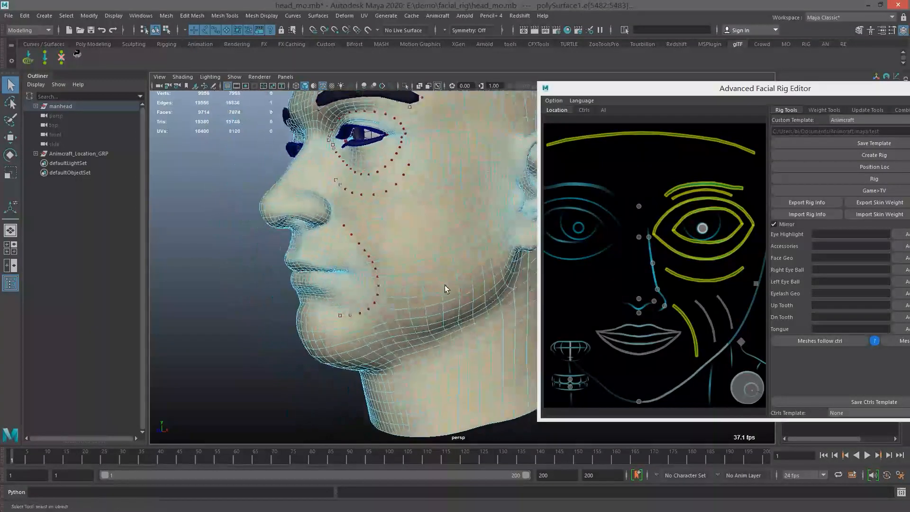
{"action": "double_click", "coordinate": [440, 287]}
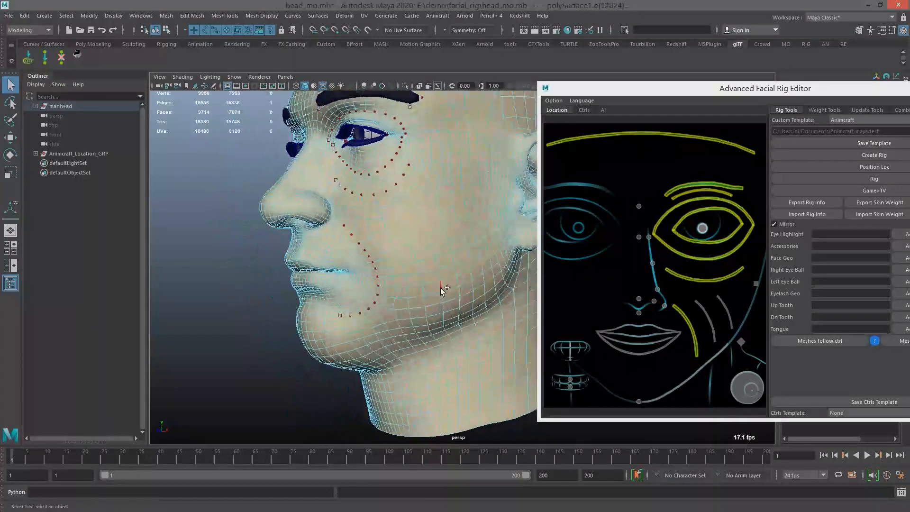
{"action": "right_click", "coordinate": [707, 315]}
{"action": "left_click", "coordinate": [715, 317]}
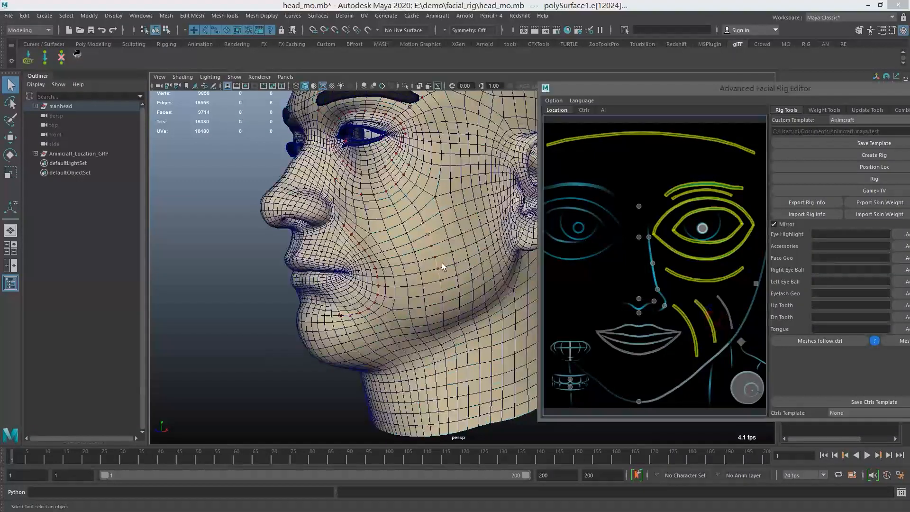
- Select the short vertical run of edges just in front of the left ear and mark it as the outermost cheek curve
{"action": "middle_click_drag", "start_coordinate": [449, 255], "coordinate": [428, 258], "text": "alt"}
{"action": "left_click_drag", "start_coordinate": [428, 258], "coordinate": [418, 257], "text": "alt"}
{"action": "left_click", "coordinate": [483, 284]}
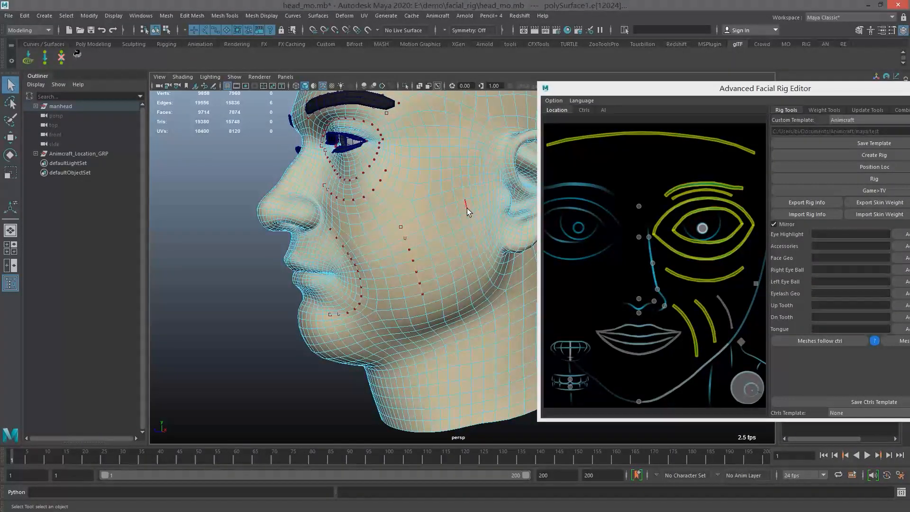
{"action": "left_click", "coordinate": [481, 256]}
{"action": "double_click", "coordinate": [482, 258], "text": "shift"}
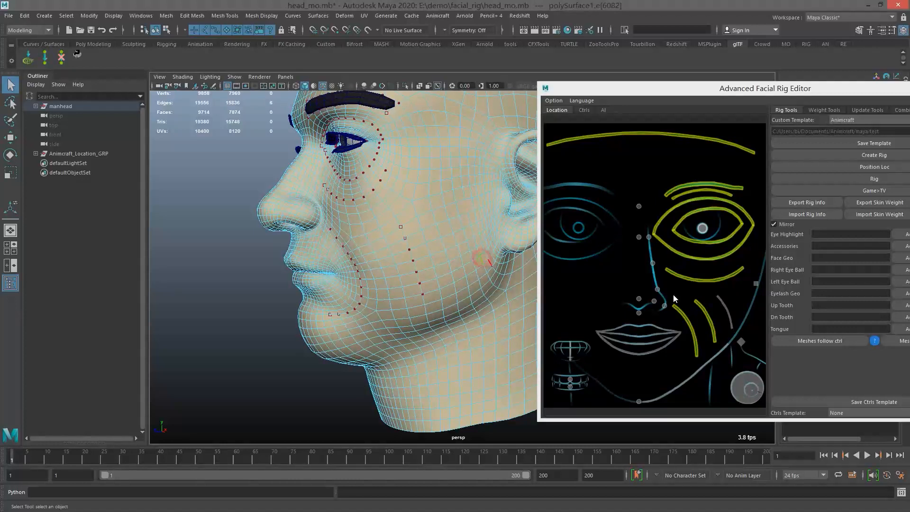
{"action": "right_click", "coordinate": [723, 305]}
{"action": "left_click", "coordinate": [735, 312]}
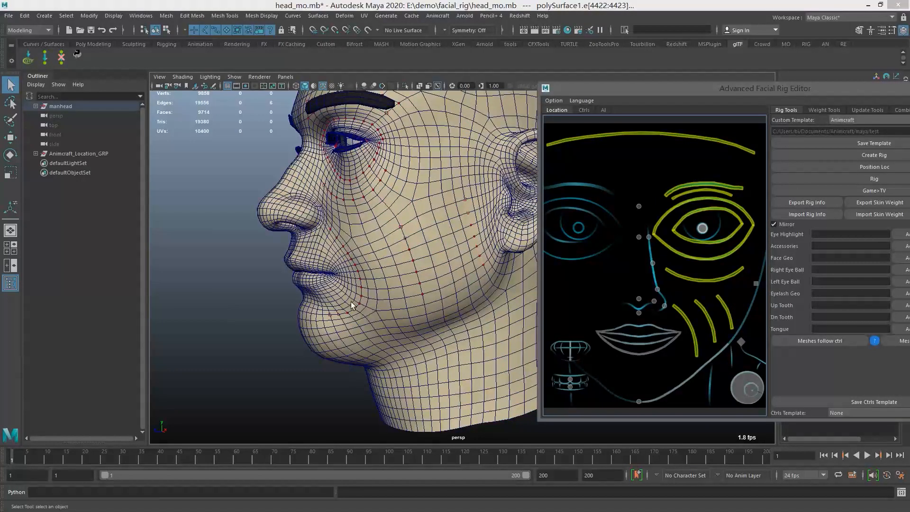
- Select the full edge loop that outlines the outer border of both lips
{"action": "left_click_drag", "start_coordinate": [351, 301], "coordinate": [411, 287], "text": "alt"}
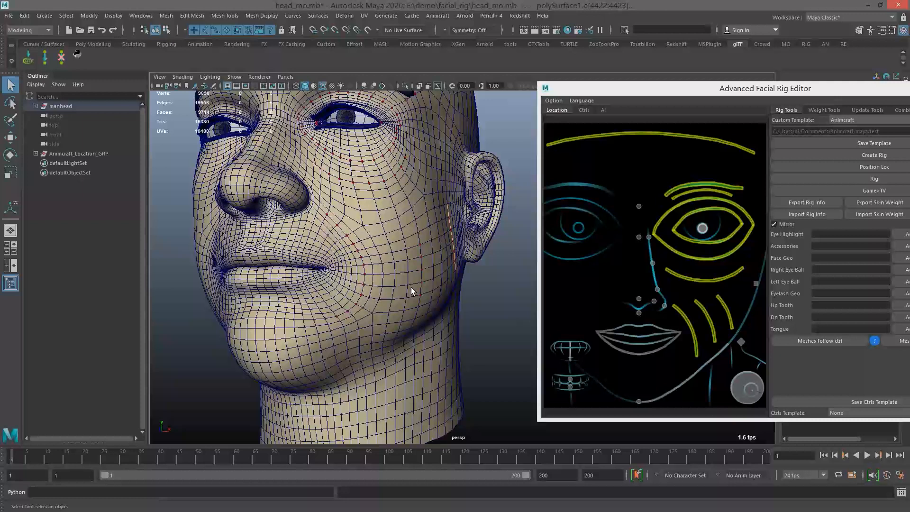
{"action": "left_click_drag", "start_coordinate": [358, 299], "coordinate": [645, 353], "text": "alt"}
{"action": "left_click_drag", "start_coordinate": [339, 231], "coordinate": [351, 228], "text": "alt"}
{"action": "scroll", "coordinate": [355, 278], "scroll_direction": "up", "scroll_amount": 4}
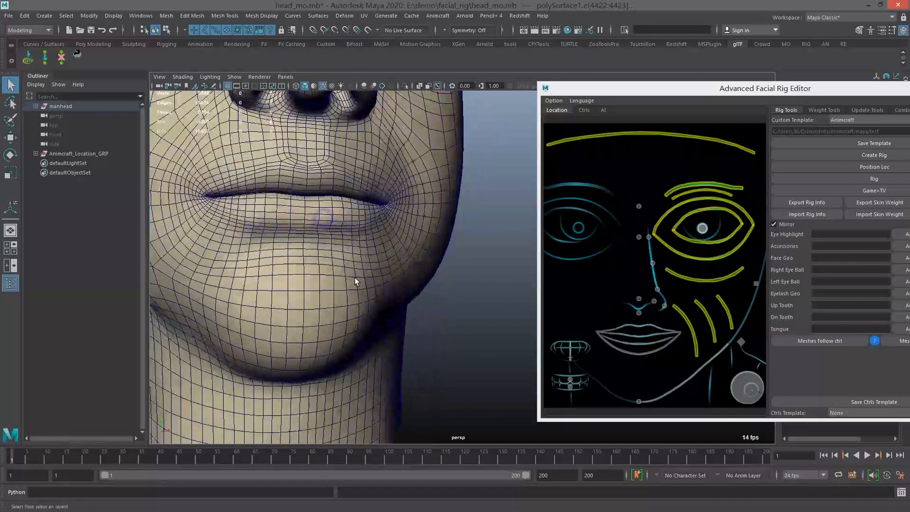
{"action": "middle_click_drag", "start_coordinate": [354, 277], "coordinate": [382, 261], "text": "alt"}
{"action": "left_click_drag", "start_coordinate": [383, 262], "coordinate": [375, 275], "text": "alt"}
{"action": "middle_click_drag", "start_coordinate": [317, 273], "coordinate": [335, 268], "text": "alt"}
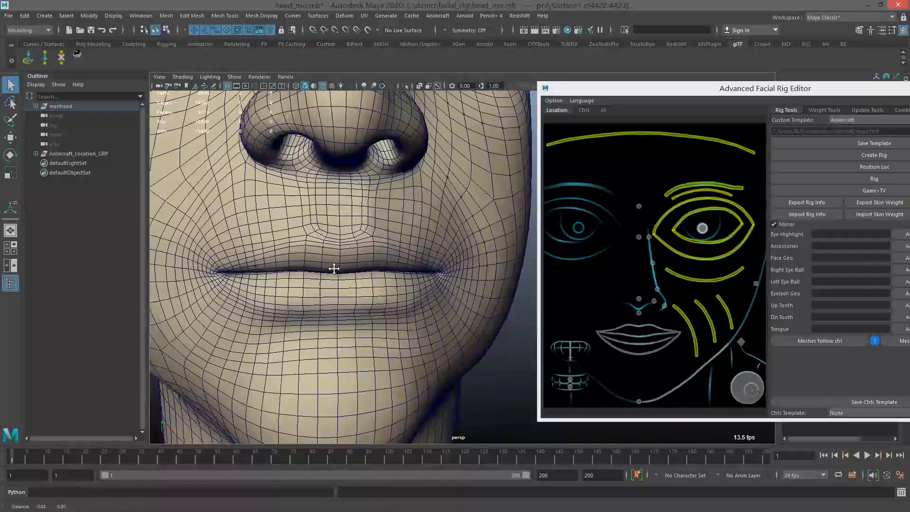
{"action": "left_click", "coordinate": [269, 284]}
{"action": "right_click_drag", "start_coordinate": [269, 284], "coordinate": [269, 258]}
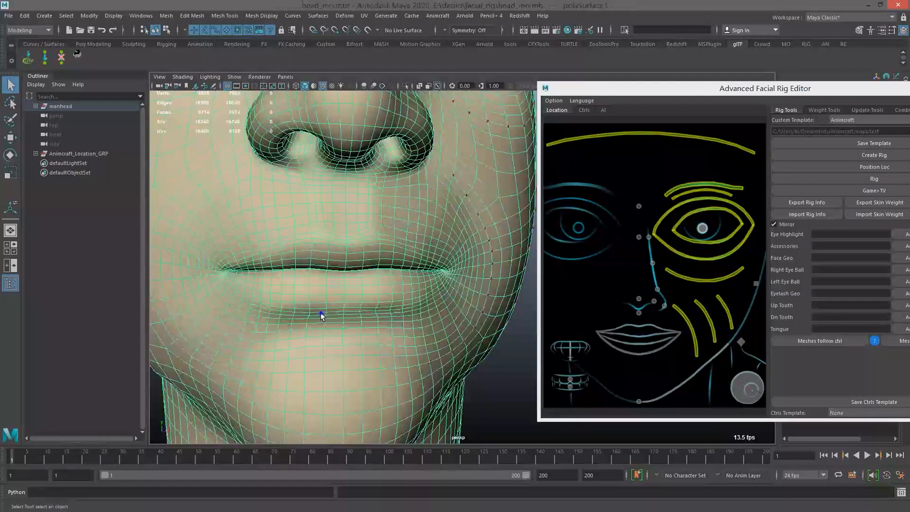
{"action": "left_click", "coordinate": [339, 247]}
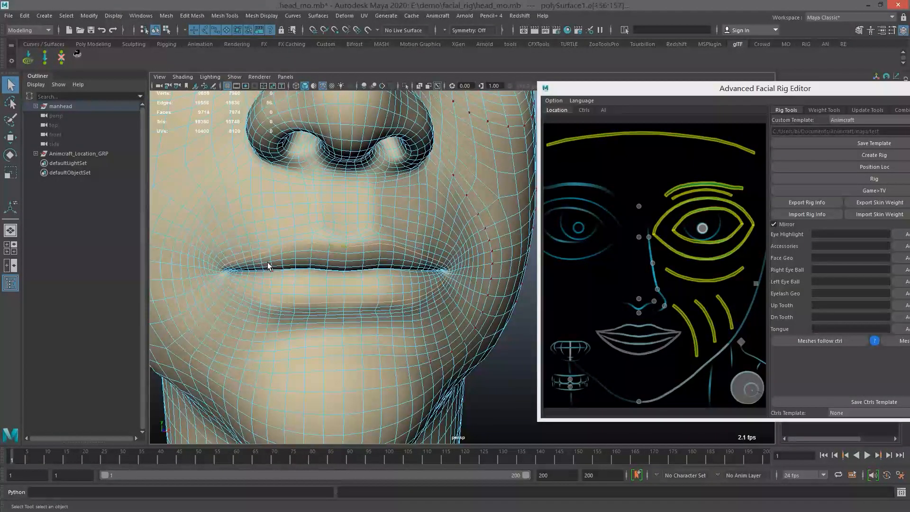
- Deselect the lower-lip edges from corner to corner and mark the remaining upper-lip edges as the outer upper lip curve
{"action": "left_click_drag", "start_coordinate": [341, 278], "coordinate": [398, 265], "text": "alt"}
{"action": "right_click_drag", "start_coordinate": [284, 242], "coordinate": [286, 263], "text": "alt"}
{"action": "middle_click_drag", "start_coordinate": [285, 263], "coordinate": [272, 230], "text": "alt"}
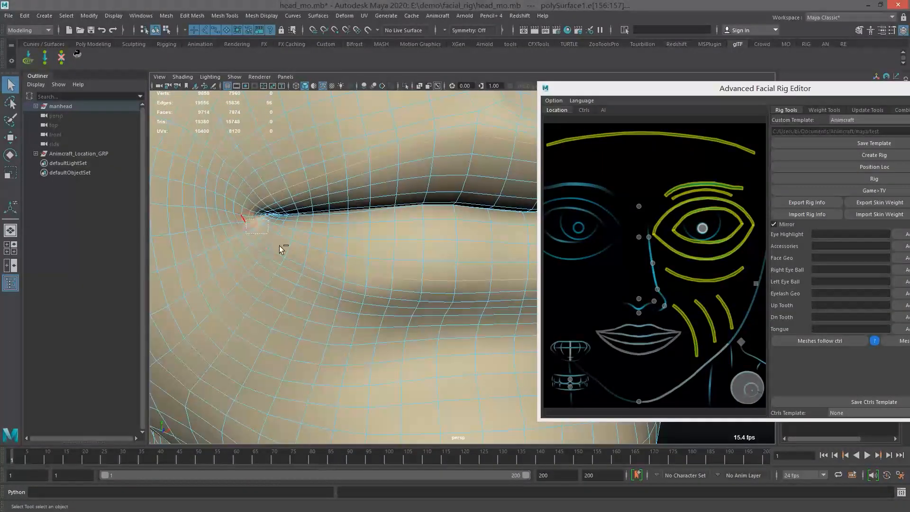
{"action": "middle_click_drag", "start_coordinate": [404, 296], "coordinate": [280, 248], "text": "alt"}
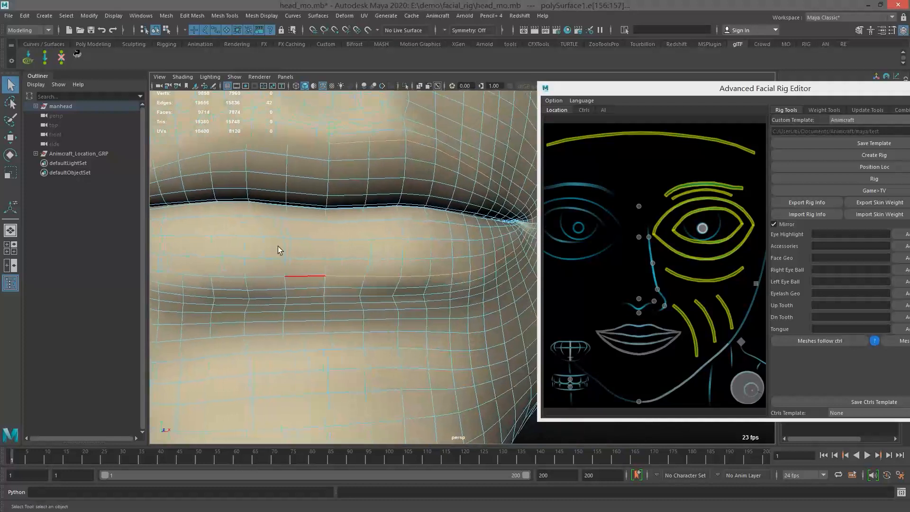
{"action": "middle_click_drag", "start_coordinate": [450, 275], "coordinate": [309, 232], "text": "alt"}
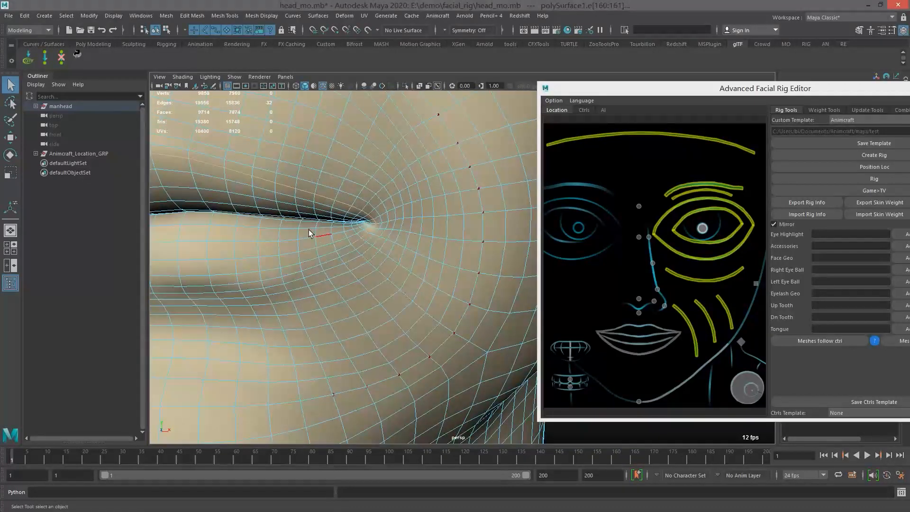
{"action": "left_click_drag", "start_coordinate": [430, 273], "coordinate": [430, 274], "text": "ctrl"}
{"action": "left_click", "coordinate": [653, 324]}
{"action": "right_click", "coordinate": [657, 328]}
{"action": "left_click", "coordinate": [659, 331]}
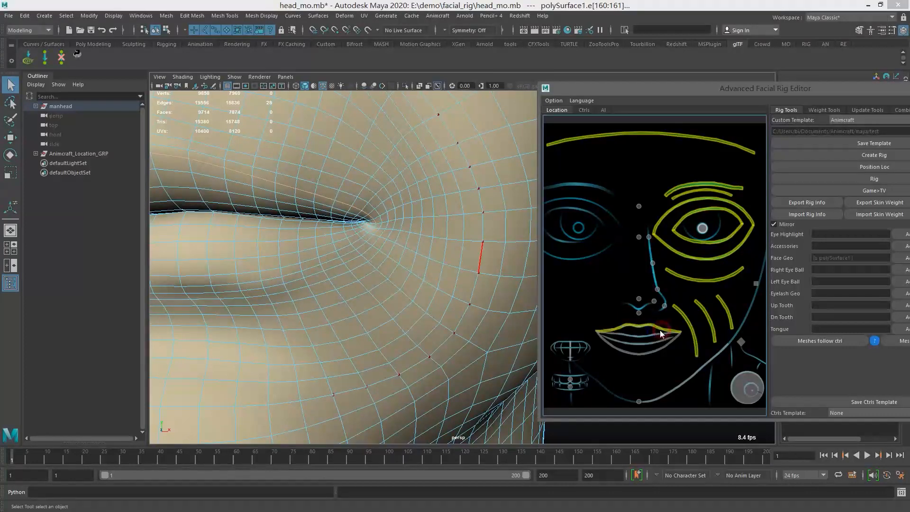
- Select the outer lip edge loop again, deselect its upper-lip edges, and mark the remainder as the outer lower lip curve
{"action": "left_click", "coordinate": [435, 309]}
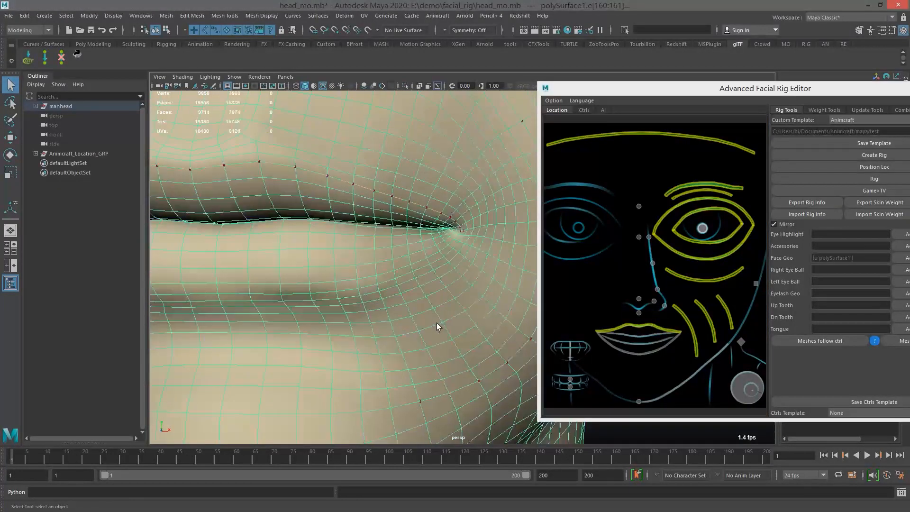
{"action": "double_click", "coordinate": [453, 238], "text": "shift"}
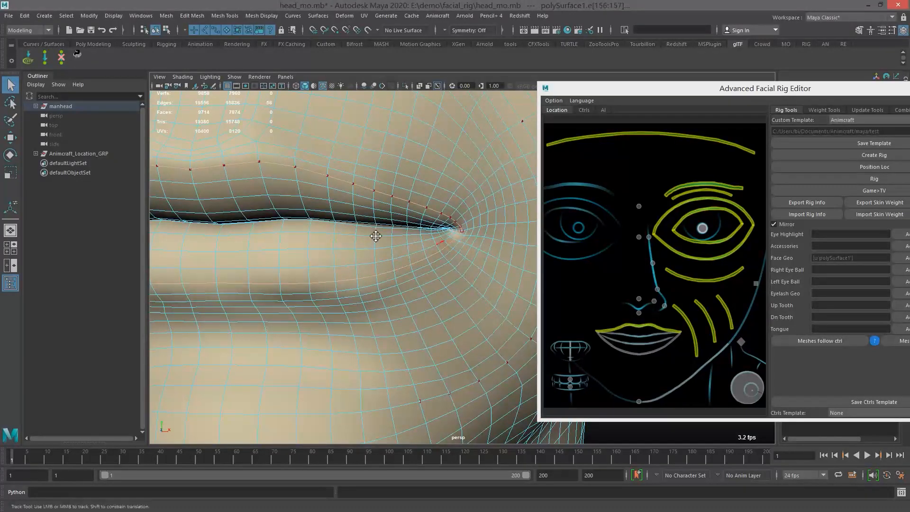
{"action": "middle_click_drag", "start_coordinate": [376, 233], "coordinate": [440, 229], "text": "alt"}
{"action": "right_click_drag", "start_coordinate": [441, 230], "coordinate": [386, 225], "text": "alt"}
{"action": "left_click_drag", "start_coordinate": [313, 219], "coordinate": [363, 218], "text": "alt"}
{"action": "right_click_drag", "start_coordinate": [363, 218], "coordinate": [343, 219], "text": "alt"}
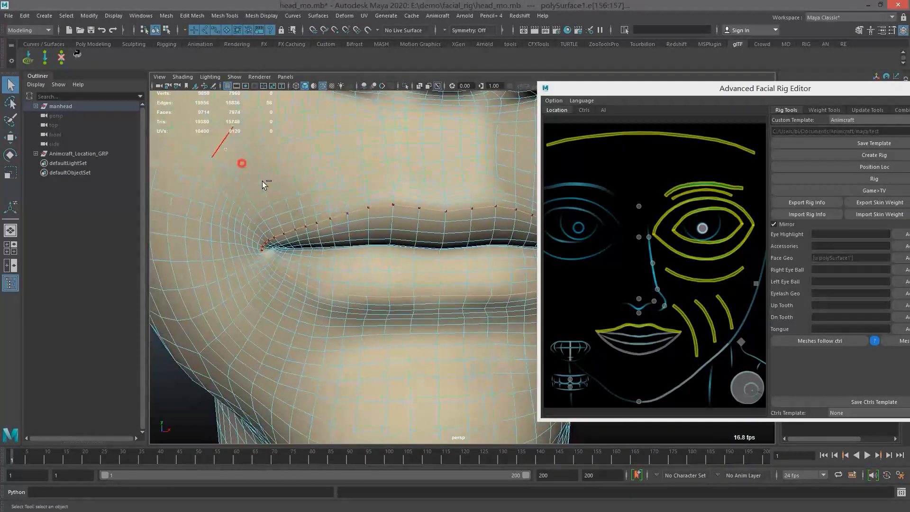
{"action": "left_click_drag", "start_coordinate": [331, 251], "coordinate": [332, 252], "text": "ctrl"}
{"action": "left_click_drag", "start_coordinate": [318, 155], "coordinate": [462, 223], "text": "ctrl"}
{"action": "middle_click_drag", "start_coordinate": [442, 206], "coordinate": [399, 200], "text": "alt"}
{"action": "left_click_drag", "start_coordinate": [334, 148], "coordinate": [511, 226], "text": "ctrl"}
{"action": "left_click_drag", "start_coordinate": [518, 205], "coordinate": [425, 198], "text": "alt"}
{"action": "right_click_drag", "start_coordinate": [425, 198], "coordinate": [446, 204], "text": "alt"}
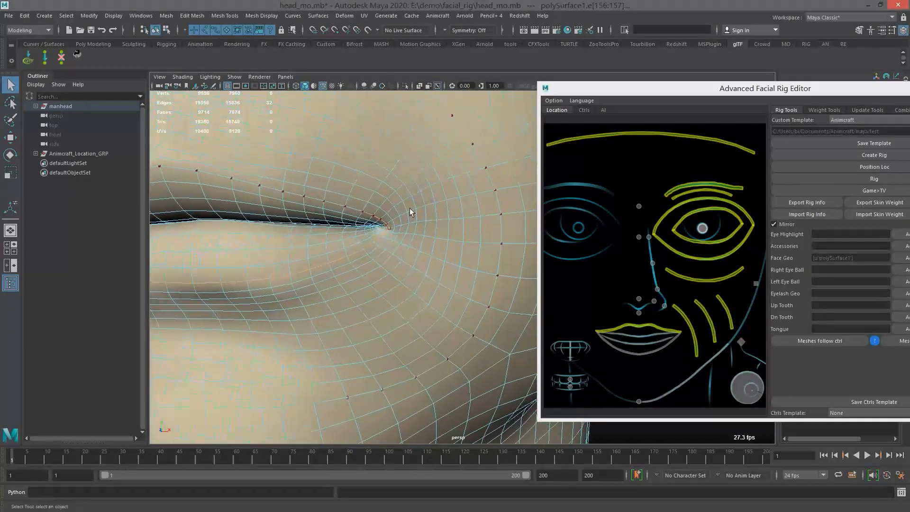
{"action": "left_click_drag", "start_coordinate": [397, 225], "coordinate": [397, 225], "text": "ctrl"}
{"action": "left_click", "coordinate": [656, 352]}
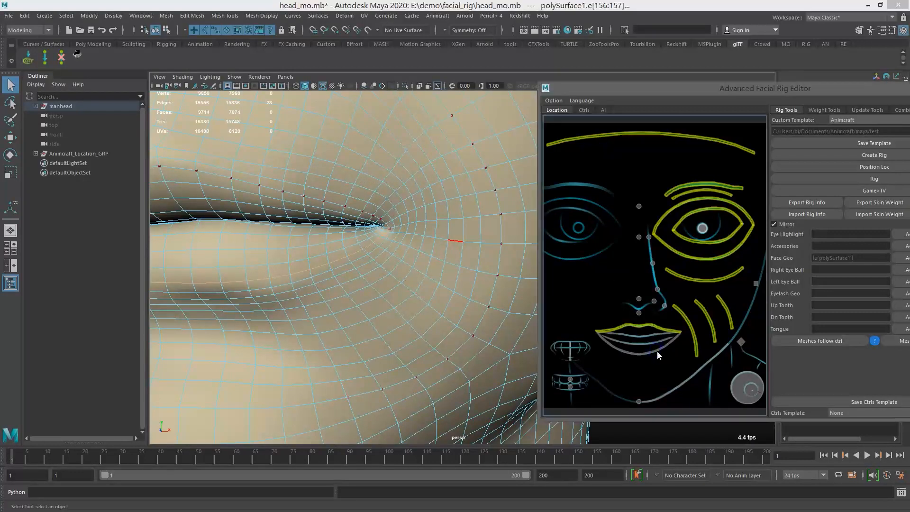
{"action": "right_click", "coordinate": [657, 351]}
{"action": "left_click", "coordinate": [661, 356]}
- Return to object selection and isolate the head mesh in the viewport to work on the inner mouth opening
{"action": "middle_click_drag", "start_coordinate": [326, 212], "coordinate": [370, 215], "text": "alt"}
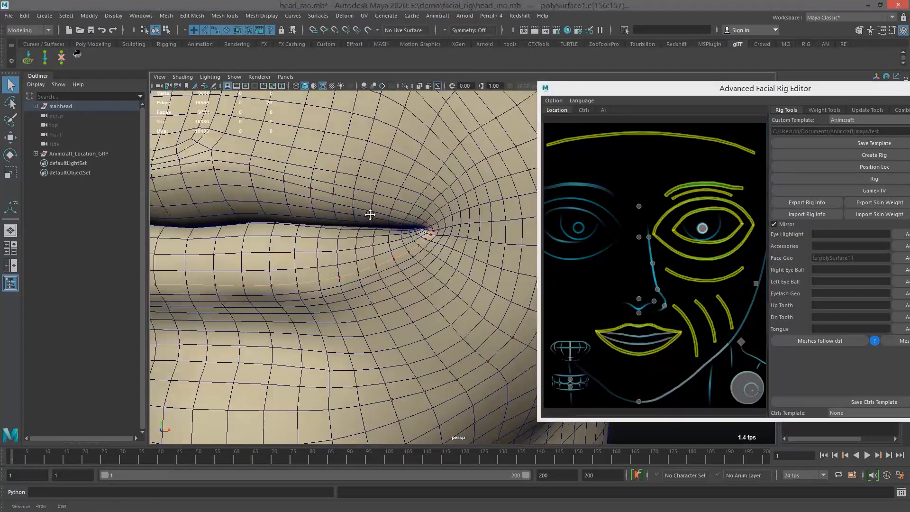
{"action": "scroll", "coordinate": [370, 215], "scroll_direction": "down", "scroll_amount": 8}
{"action": "left_click_drag", "start_coordinate": [369, 211], "coordinate": [241, 220], "text": "alt"}
{"action": "middle_click_drag", "start_coordinate": [241, 220], "coordinate": [336, 223], "text": "alt"}
{"action": "left_click_drag", "start_coordinate": [337, 224], "coordinate": [306, 226], "text": "alt"}
{"action": "scroll", "coordinate": [305, 227], "scroll_direction": "up", "scroll_amount": 8}
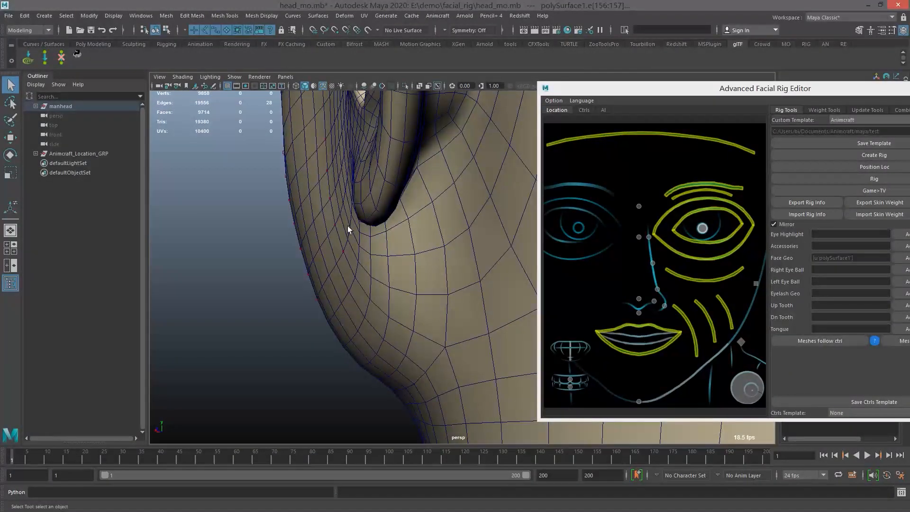
{"action": "scroll", "coordinate": [378, 235], "scroll_direction": "up", "scroll_amount": 8}
{"action": "left_click_drag", "start_coordinate": [379, 236], "coordinate": [359, 235], "text": "alt"}
{"action": "middle_click_drag", "start_coordinate": [359, 235], "coordinate": [392, 290], "text": "alt"}
{"action": "left_click_drag", "start_coordinate": [346, 212], "coordinate": [368, 224], "text": "alt"}
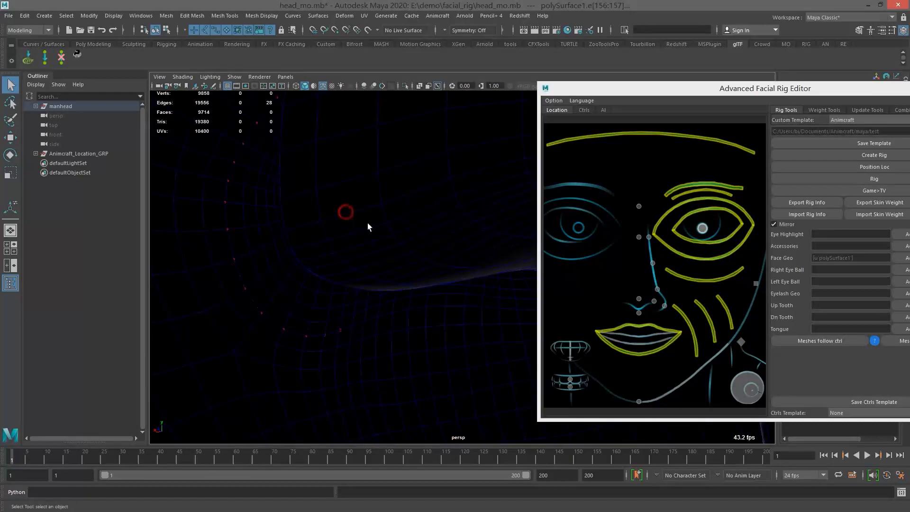
{"action": "key", "text": "F8"}
{"action": "middle_click_drag", "start_coordinate": [367, 222], "coordinate": [365, 294], "text": "alt"}
{"action": "scroll", "coordinate": [374, 287], "scroll_direction": "up", "scroll_amount": 5}
{"action": "left_click_drag", "start_coordinate": [375, 287], "coordinate": [393, 120], "text": "alt"}
{"action": "left_click", "coordinate": [405, 87]}
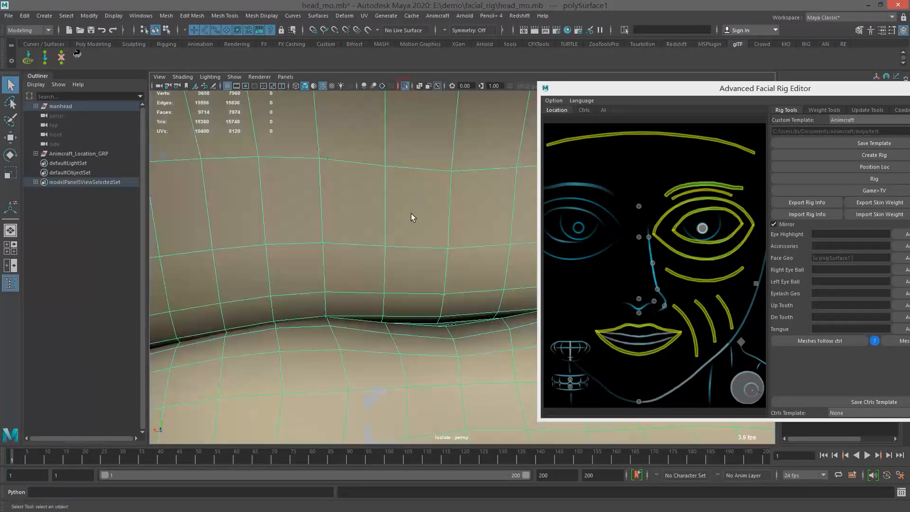
- Select the edge loop that runs around the inner mouth opening between the upper and lower lips
{"action": "left_click_drag", "start_coordinate": [411, 215], "coordinate": [408, 196], "text": "alt"}
{"action": "scroll", "coordinate": [423, 192], "scroll_direction": "up", "scroll_amount": 5}
{"action": "scroll", "coordinate": [408, 195], "scroll_direction": "down", "scroll_amount": 5}
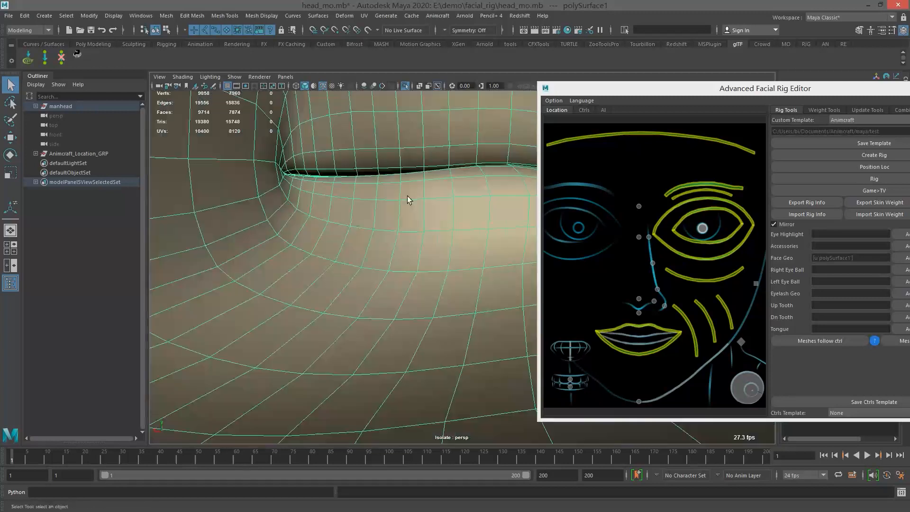
{"action": "middle_click_drag", "start_coordinate": [408, 195], "coordinate": [351, 253], "text": "alt"}
{"action": "mouse_move", "coordinate": [351, 253]}
{"action": "left_mouse_down", "text": "alt"}
{"action": "mouse_move", "coordinate": [337, 254]}
{"action": "mouse_move", "coordinate": [346, 284]}
{"action": "left_mouse_up", "text": "alt"}
{"action": "right_click_drag", "start_coordinate": [347, 284], "coordinate": [272, 237]}
{"action": "left_click_drag", "start_coordinate": [276, 259], "coordinate": [281, 255]}
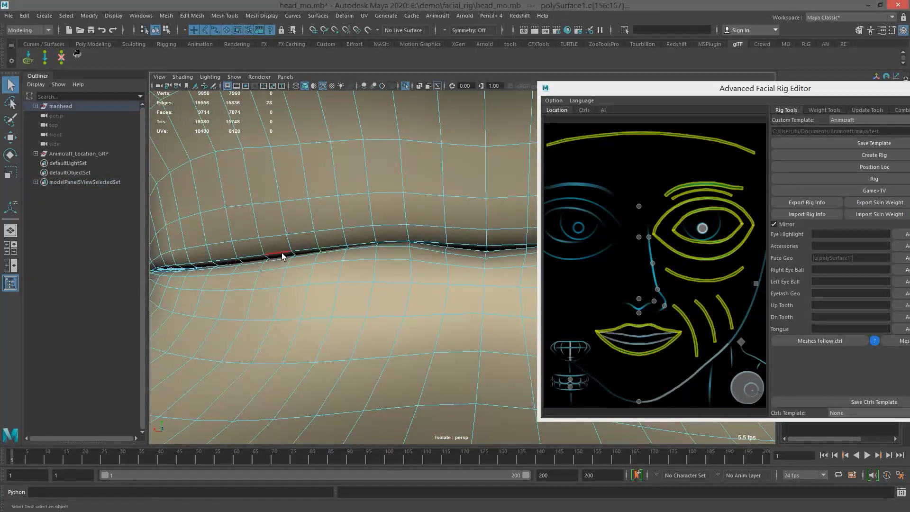
{"action": "double_click", "coordinate": [282, 252], "text": "shift"}
- Deselect the lower-lip edges of the inner mouth loop from the character's right mouth corner to past the lip centre
{"action": "scroll", "coordinate": [298, 257], "scroll_direction": "up", "scroll_amount": 5}
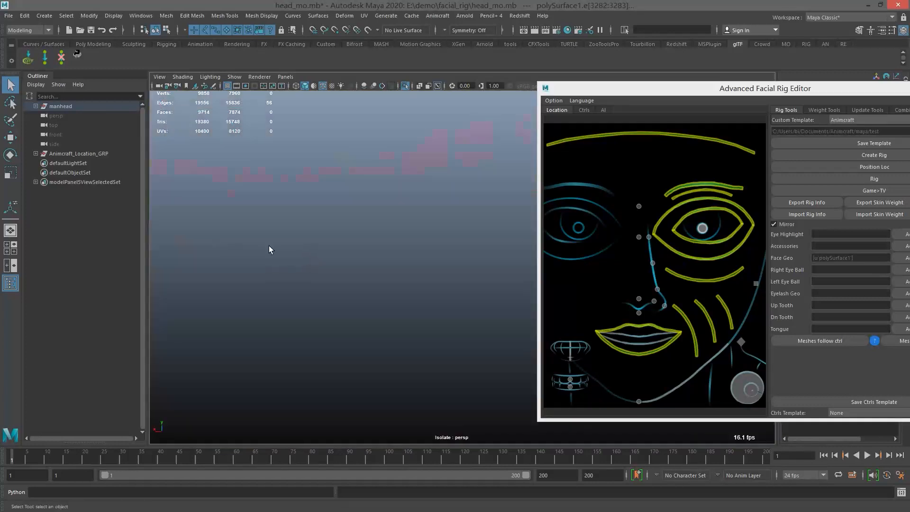
{"action": "scroll", "coordinate": [270, 247], "scroll_direction": "down", "scroll_amount": 3}
{"action": "left_click_drag", "start_coordinate": [287, 247], "coordinate": [307, 283], "text": "alt"}
{"action": "scroll", "coordinate": [305, 265], "scroll_direction": "down", "scroll_amount": 2}
{"action": "scroll", "coordinate": [303, 282], "scroll_direction": "up", "scroll_amount": 3}
{"action": "middle_click_drag", "start_coordinate": [229, 271], "coordinate": [268, 272], "text": "alt"}
{"action": "scroll", "coordinate": [230, 274], "scroll_direction": "down", "scroll_amount": 1}
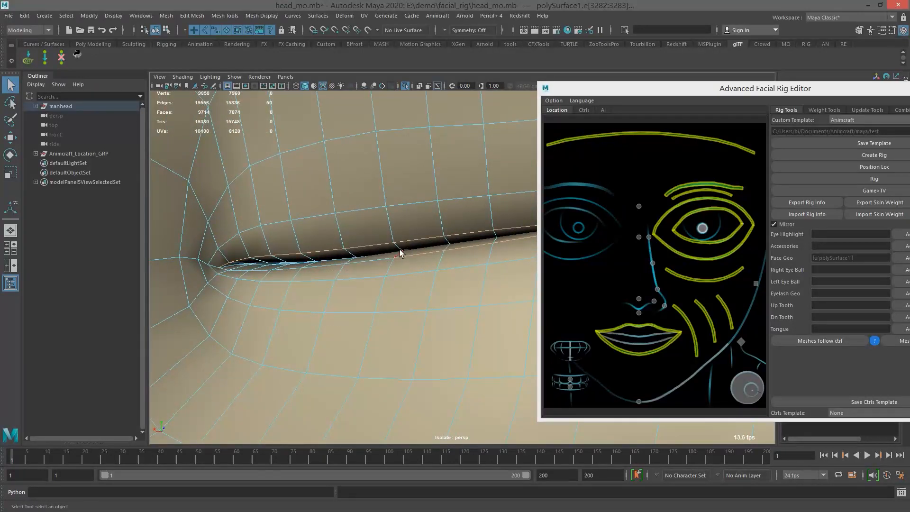
{"action": "left_click", "coordinate": [484, 245], "text": "ctrl"}
{"action": "middle_click_drag", "start_coordinate": [475, 266], "coordinate": [388, 258], "text": "alt"}
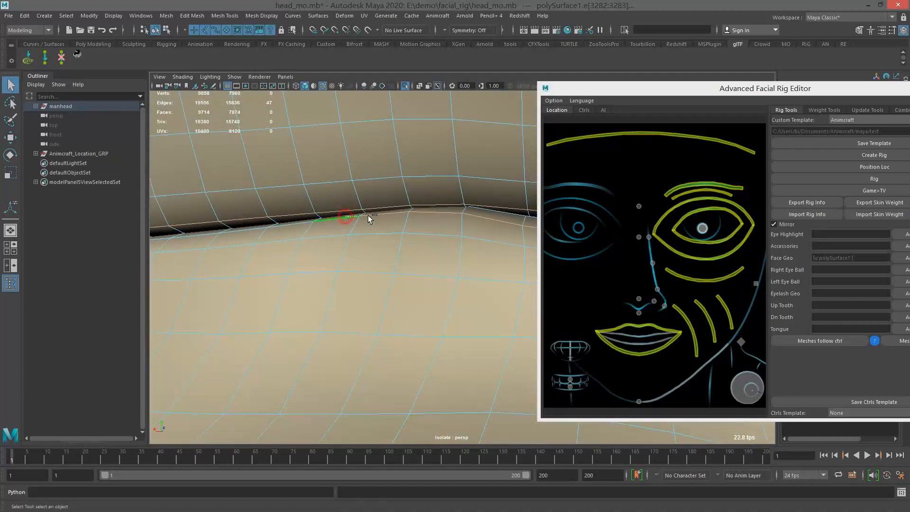
{"action": "left_click", "coordinate": [394, 212], "text": "ctrl"}
{"action": "left_click", "coordinate": [440, 213], "text": "ctrl"}
{"action": "left_click", "coordinate": [494, 220], "text": "ctrl"}
{"action": "left_click_drag", "start_coordinate": [437, 234], "coordinate": [298, 252], "text": "alt"}
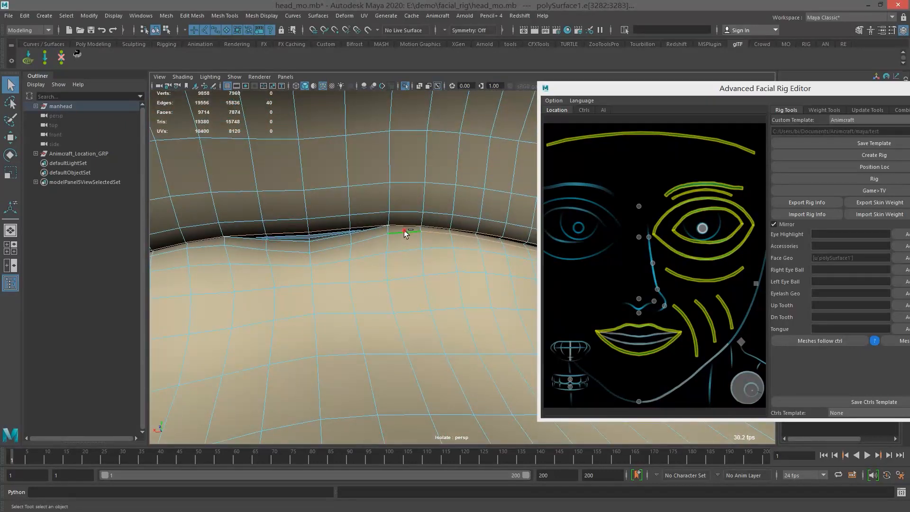
{"action": "left_click", "coordinate": [496, 243], "text": "ctrl"}
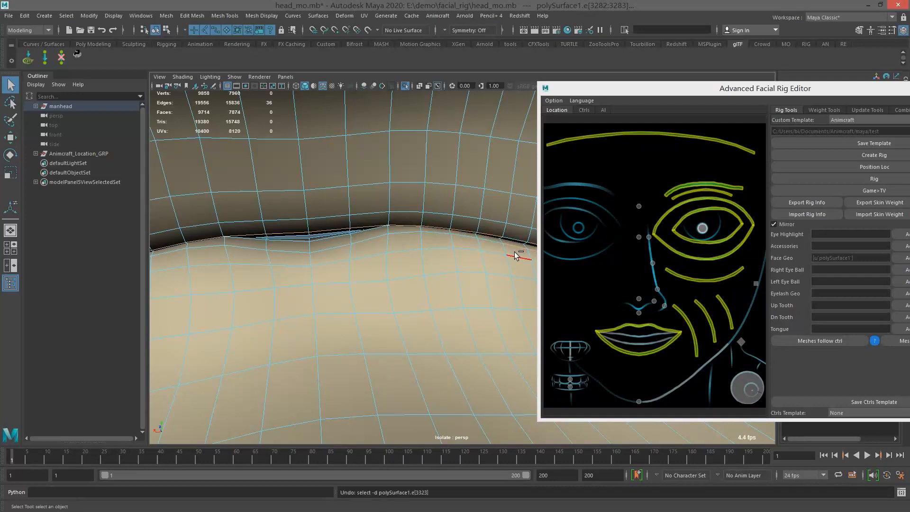
- Deselect the rest of the lower-lip edges up to the character's left mouth corner and mark the remaining edges as the inner upper lip curve
{"action": "middle_click_drag", "start_coordinate": [485, 267], "coordinate": [407, 251], "text": "alt"}
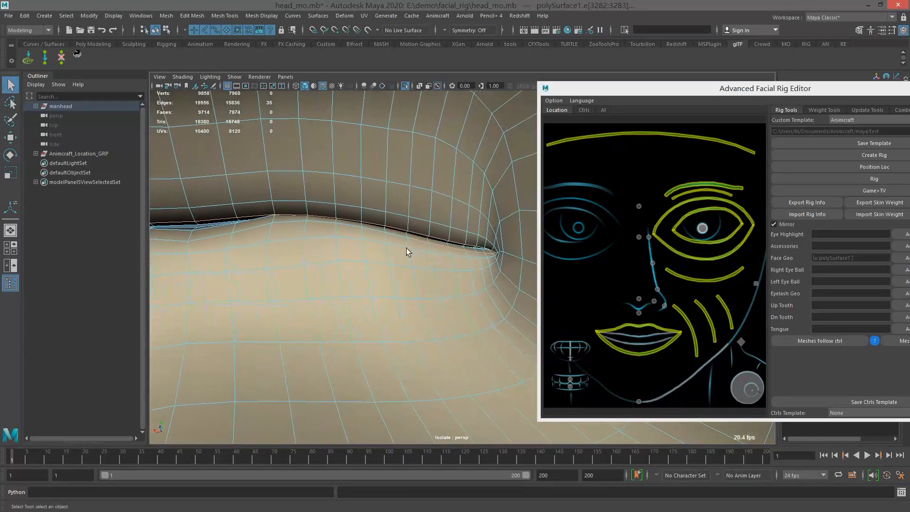
{"action": "left_click", "coordinate": [419, 240], "text": "ctrl"}
{"action": "left_click", "coordinate": [440, 244], "text": "ctrl"}
{"action": "left_click_drag", "start_coordinate": [459, 266], "coordinate": [456, 266], "text": "alt"}
{"action": "mouse_move", "coordinate": [457, 266]}
{"action": "right_mouse_down", "text": "alt"}
{"action": "mouse_move", "coordinate": [479, 286]}
{"action": "mouse_move", "coordinate": [488, 313]}
{"action": "mouse_move", "coordinate": [444, 268]}
{"action": "right_mouse_up", "text": "alt"}
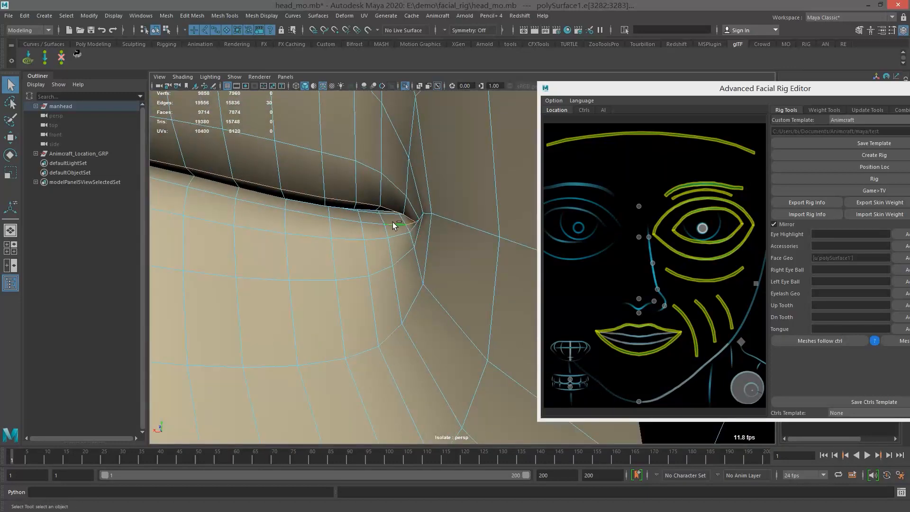
{"action": "left_click", "coordinate": [393, 222], "text": "ctrl"}
{"action": "left_click", "coordinate": [411, 228], "text": "ctrl"}
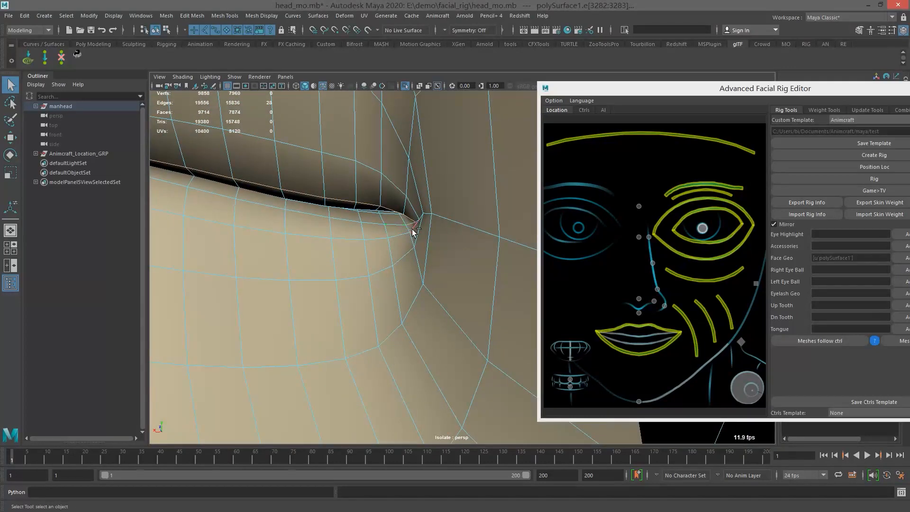
{"action": "left_click", "coordinate": [645, 338]}
{"action": "right_click", "coordinate": [643, 337]}
{"action": "left_click", "coordinate": [652, 340]}
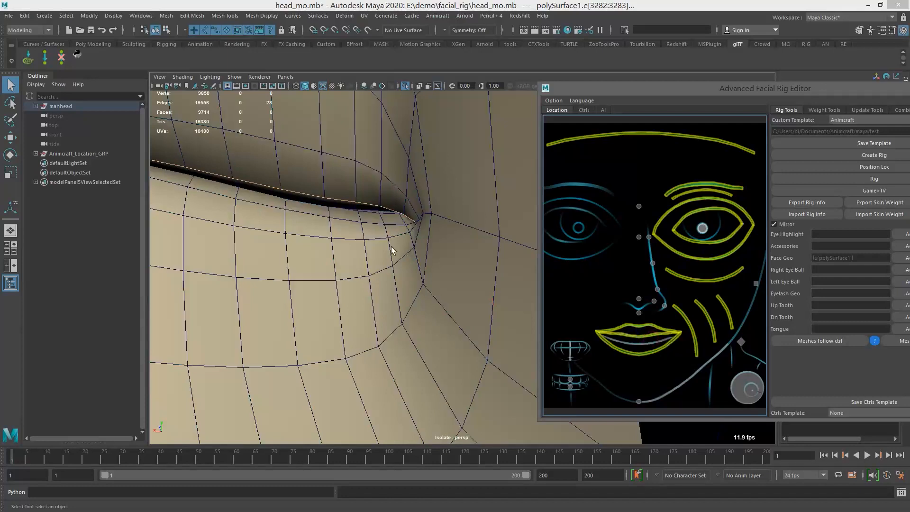
- Select the inner lower-lip edges from corner to corner and mark them as the inner lower lip curve
{"action": "left_click", "coordinate": [399, 240]}
{"action": "right_click_drag", "start_coordinate": [405, 256], "coordinate": [403, 224]}
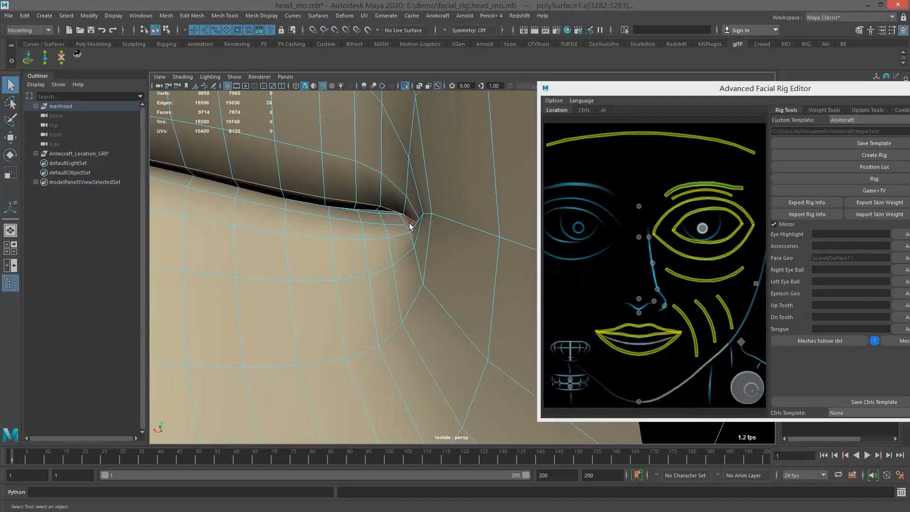
{"action": "left_click_drag", "start_coordinate": [280, 228], "coordinate": [288, 213], "text": "alt"}
{"action": "middle_click_drag", "start_coordinate": [288, 214], "coordinate": [296, 215], "text": "alt"}
{"action": "scroll", "coordinate": [242, 232], "scroll_direction": "down", "scroll_amount": 5}
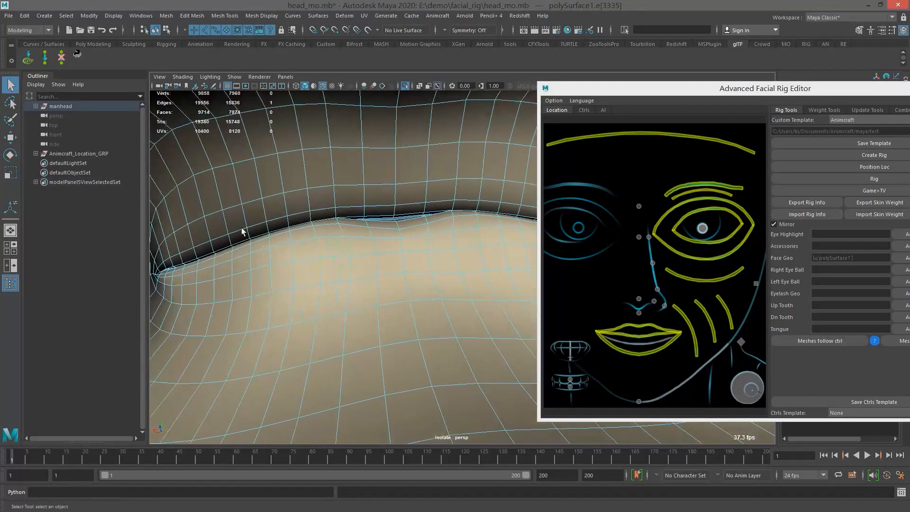
{"action": "middle_click_drag", "start_coordinate": [242, 232], "coordinate": [260, 228], "text": "alt"}
{"action": "left_click_drag", "start_coordinate": [261, 231], "coordinate": [229, 254], "text": "alt"}
{"action": "middle_click_drag", "start_coordinate": [230, 254], "coordinate": [266, 247], "text": "alt"}
{"action": "left_click_drag", "start_coordinate": [266, 248], "coordinate": [271, 257], "text": "alt"}
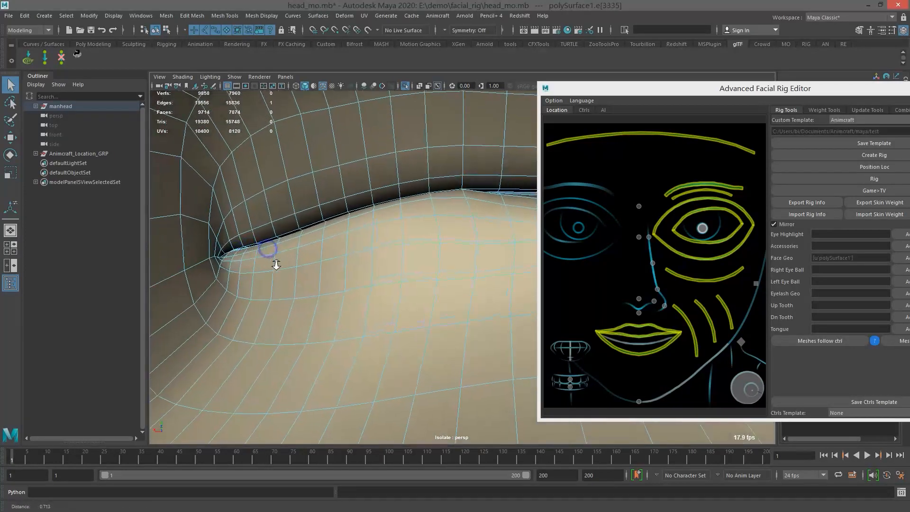
{"action": "scroll", "coordinate": [271, 258], "scroll_direction": "up", "scroll_amount": 2}
{"action": "mouse_move", "coordinate": [271, 258]}
{"action": "middle_mouse_down", "text": "alt"}
{"action": "mouse_move", "coordinate": [252, 263]}
{"action": "mouse_move", "coordinate": [281, 257]}
{"action": "middle_mouse_up", "text": "alt"}
{"action": "left_click_drag", "start_coordinate": [281, 257], "coordinate": [246, 250], "text": "alt"}
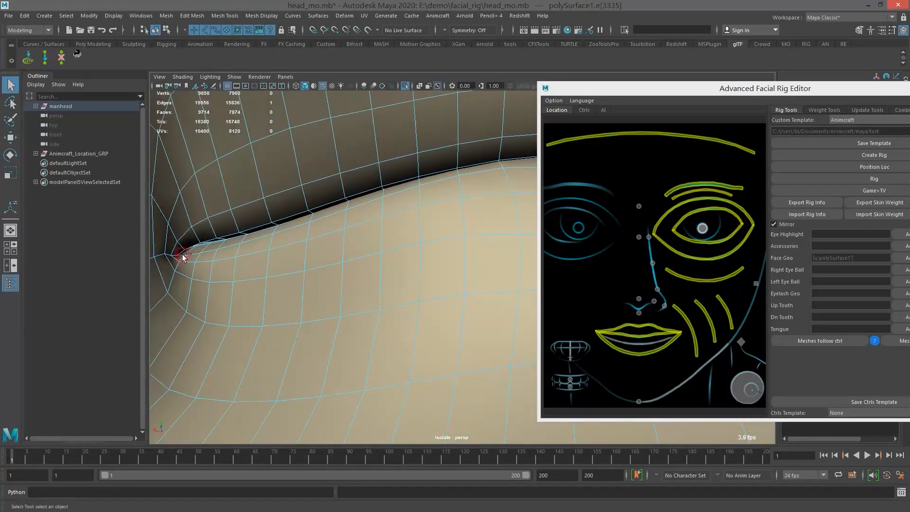
{"action": "double_click", "coordinate": [247, 259]}
{"action": "right_click", "coordinate": [651, 343]}
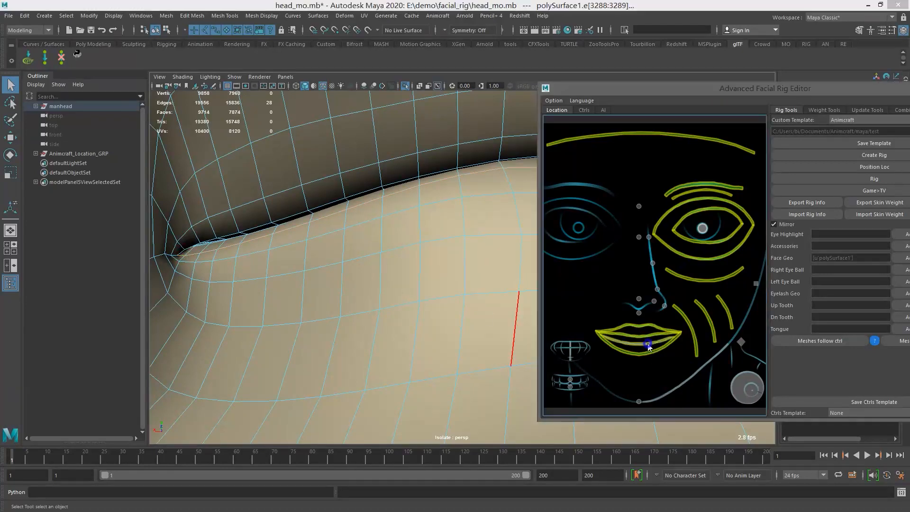
{"action": "left_click", "coordinate": [660, 349]}
- Return to object selection and turn off the head mesh isolation to show the whole model
{"action": "left_click_drag", "start_coordinate": [314, 207], "coordinate": [413, 212], "text": "alt"}
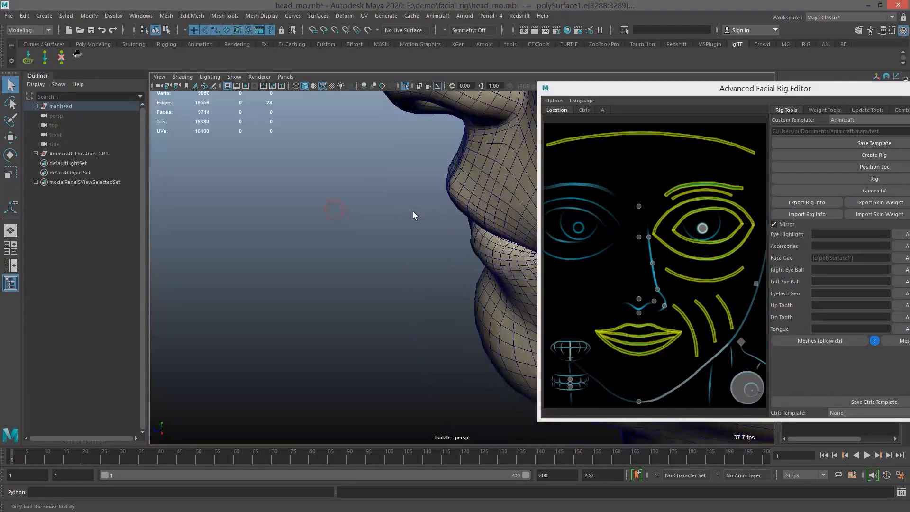
{"action": "right_click_drag", "start_coordinate": [414, 211], "coordinate": [312, 204], "text": "alt"}
{"action": "left_click_drag", "start_coordinate": [312, 204], "coordinate": [414, 289], "text": "alt"}
{"action": "middle_click_drag", "start_coordinate": [433, 292], "coordinate": [397, 258], "text": "alt"}
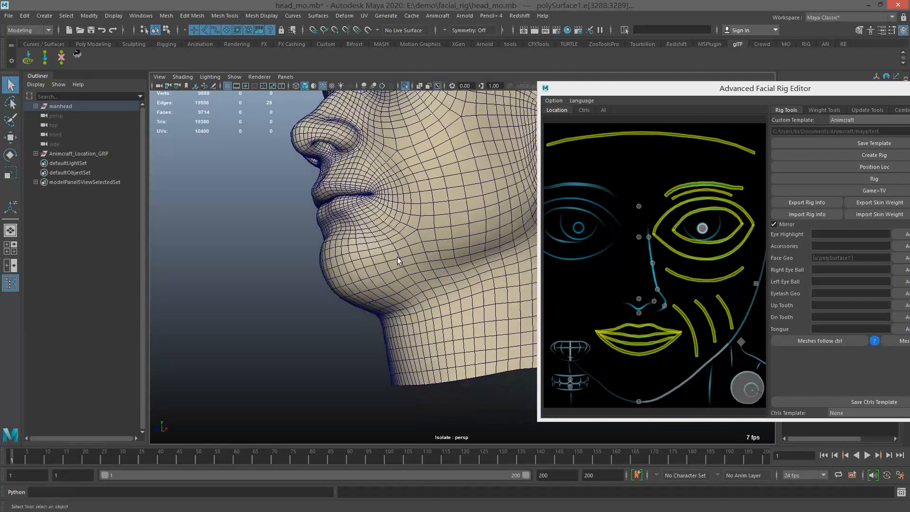
{"action": "left_click_drag", "start_coordinate": [397, 258], "coordinate": [428, 260], "text": "alt"}
{"action": "key", "text": "F8"}
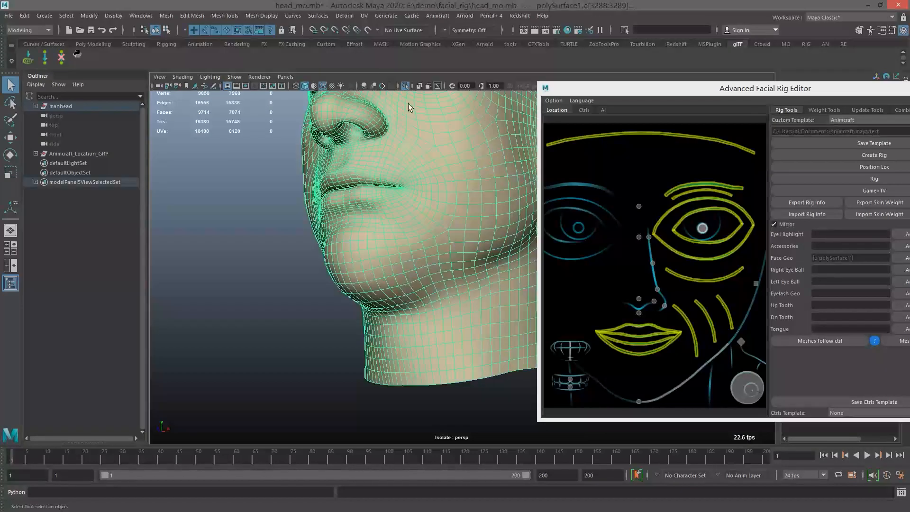
{"action": "left_click", "coordinate": [405, 85]}
{"action": "middle_click_drag", "start_coordinate": [420, 248], "coordinate": [378, 249], "text": "alt"}
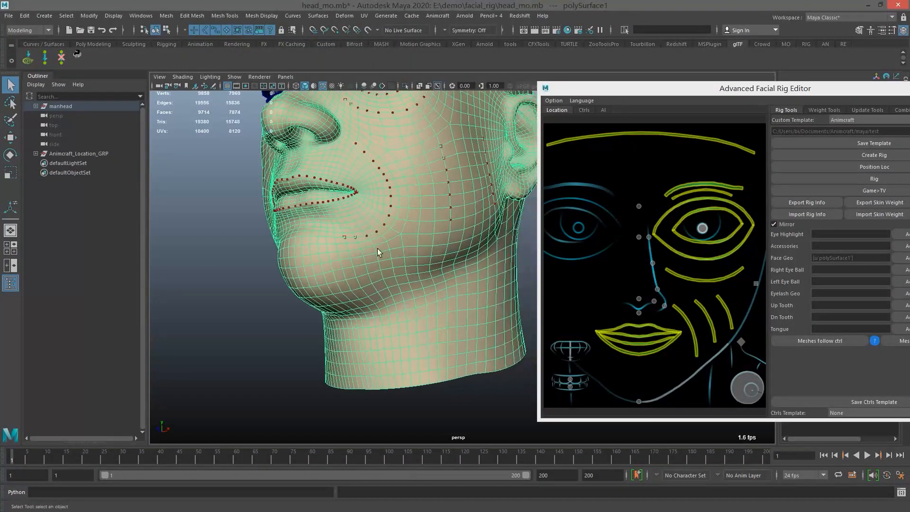
- Select the jawline edges from below the character's left ear to the middle of the chin and mark them as the jaw curve
{"action": "right_click_drag", "start_coordinate": [437, 249], "coordinate": [397, 247], "text": "alt"}
{"action": "middle_click_drag", "start_coordinate": [396, 247], "coordinate": [379, 268], "text": "alt"}
{"action": "right_click_drag", "start_coordinate": [379, 268], "coordinate": [406, 268], "text": "alt"}
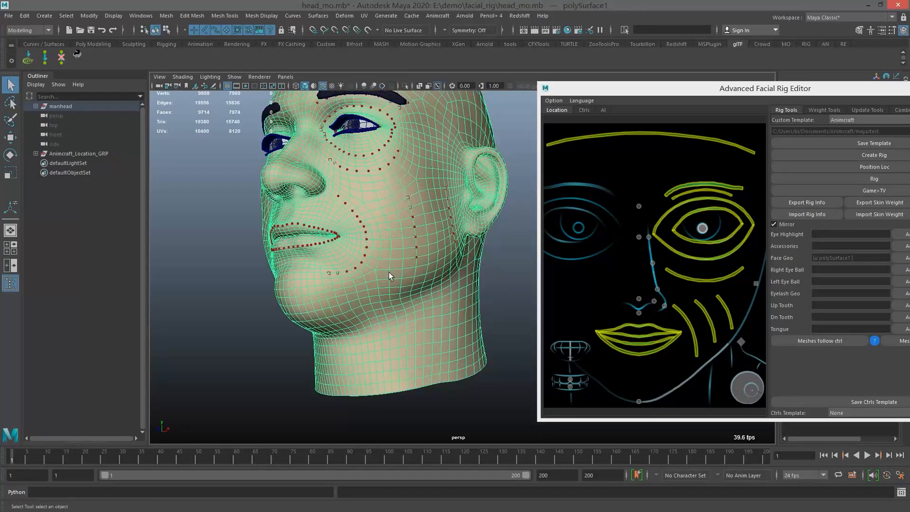
{"action": "left_click_drag", "start_coordinate": [389, 272], "coordinate": [340, 286], "text": "alt"}
{"action": "right_click_drag", "start_coordinate": [378, 315], "coordinate": [399, 314], "text": "alt"}
{"action": "middle_click_drag", "start_coordinate": [401, 305], "coordinate": [393, 270], "text": "alt"}
{"action": "right_click_drag", "start_coordinate": [399, 270], "coordinate": [390, 274], "text": "alt"}
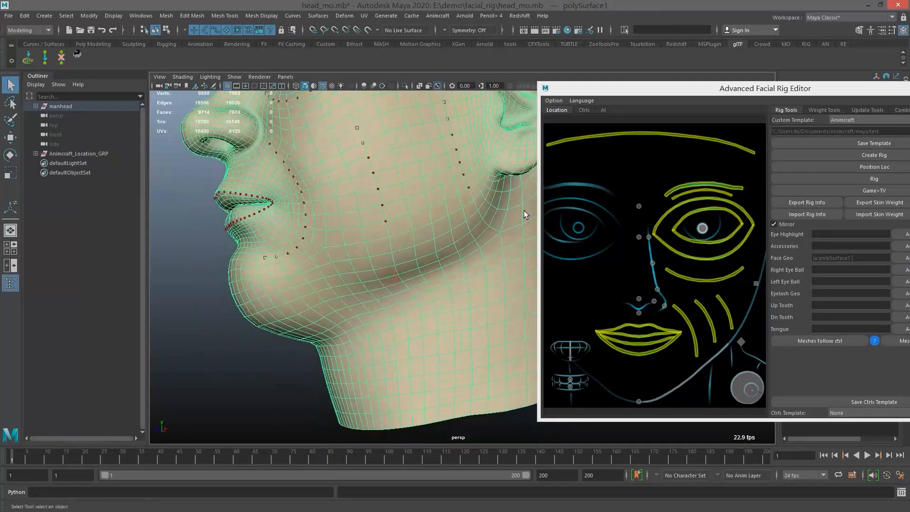
{"action": "left_click", "coordinate": [463, 239]}
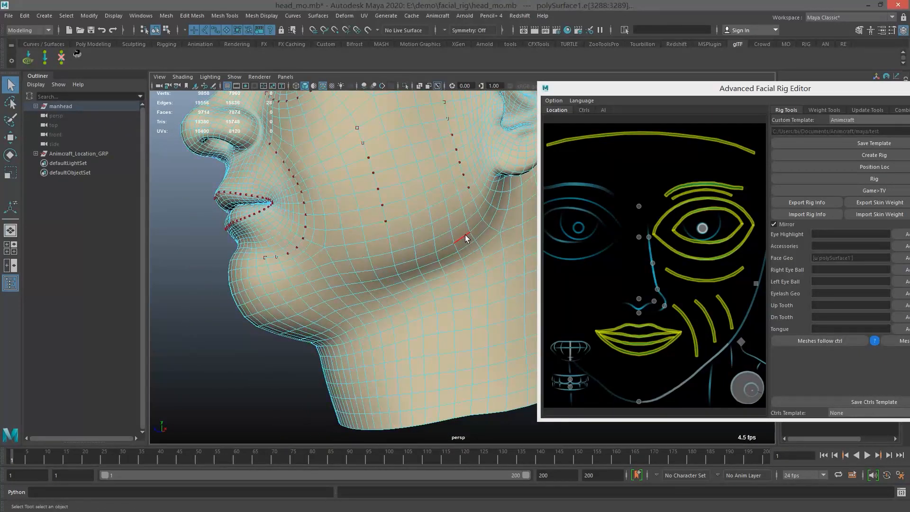
{"action": "left_click_drag", "start_coordinate": [280, 310], "coordinate": [251, 286], "text": "alt"}
{"action": "double_click", "coordinate": [271, 280], "text": "shift"}
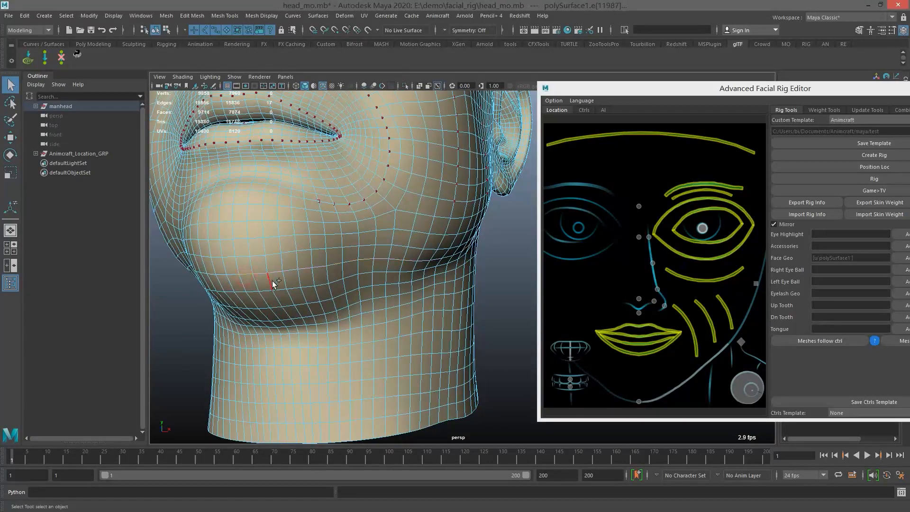
{"action": "left_click", "coordinate": [673, 390]}
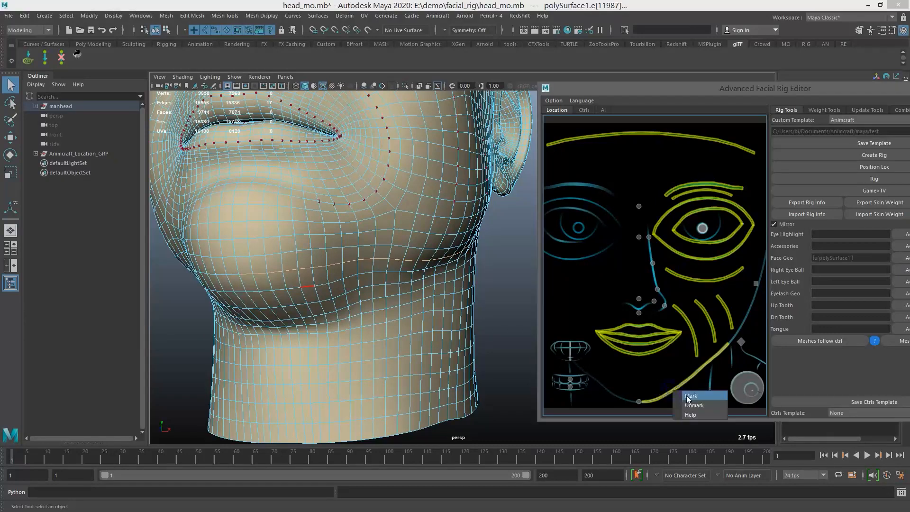
- Select the centre-line vertex between the eyebrows and mark it as the brow centre point
{"action": "scroll", "coordinate": [370, 232], "scroll_direction": "down", "scroll_amount": 5}
{"action": "left_click_drag", "start_coordinate": [370, 232], "coordinate": [397, 249], "text": "alt"}
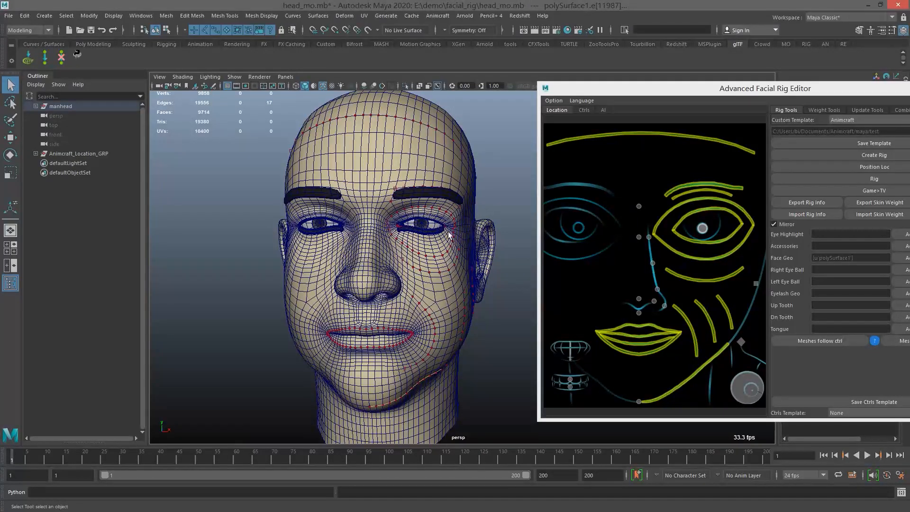
{"action": "scroll", "coordinate": [385, 223], "scroll_direction": "up", "scroll_amount": 5}
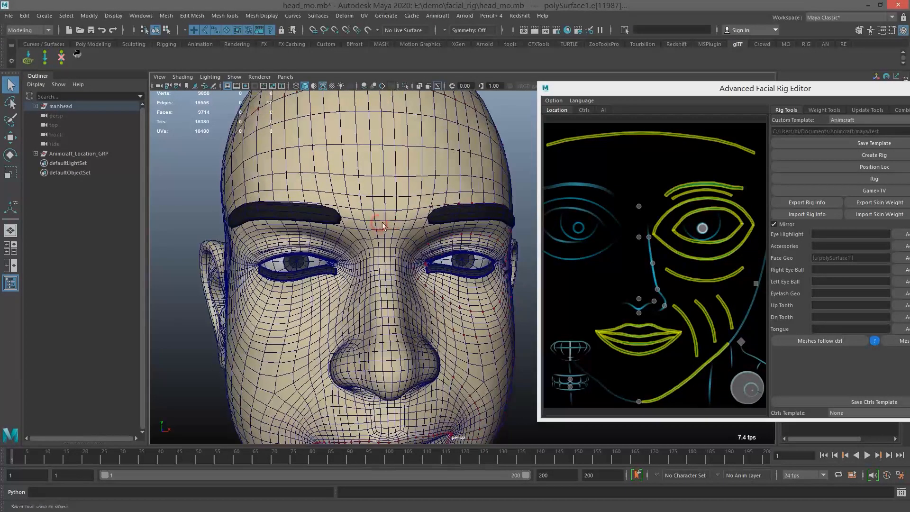
{"action": "scroll", "coordinate": [383, 225], "scroll_direction": "down", "scroll_amount": 2}
{"action": "key", "text": "F8"}
{"action": "right_click", "coordinate": [389, 202]}
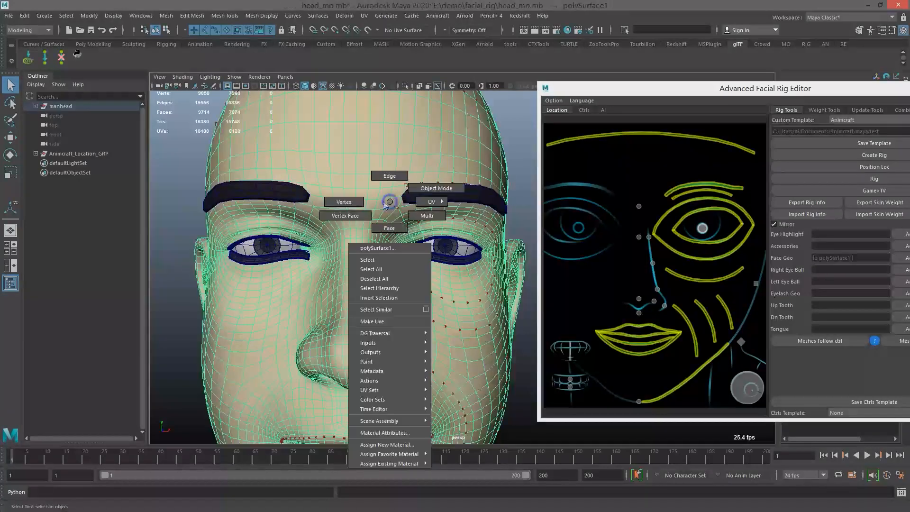
{"action": "left_click", "coordinate": [356, 198]}
{"action": "left_click", "coordinate": [352, 196]}
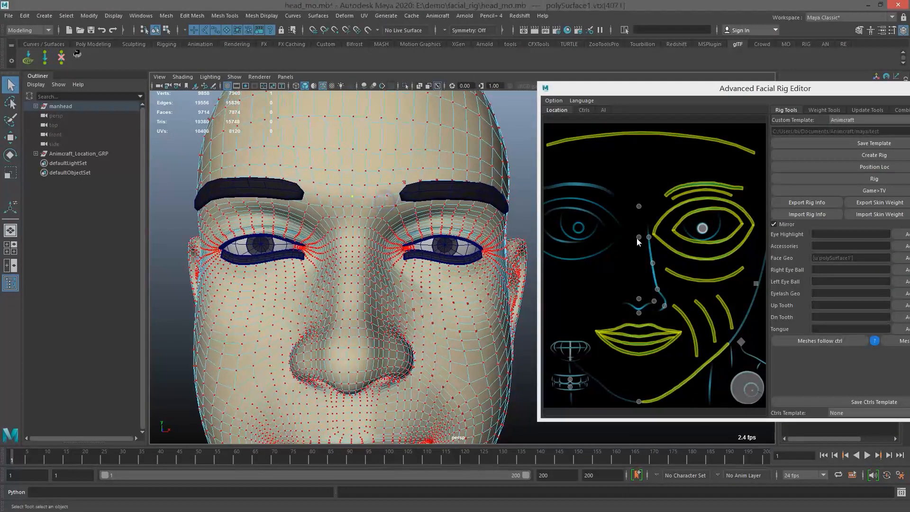
{"action": "left_click", "coordinate": [649, 210]}
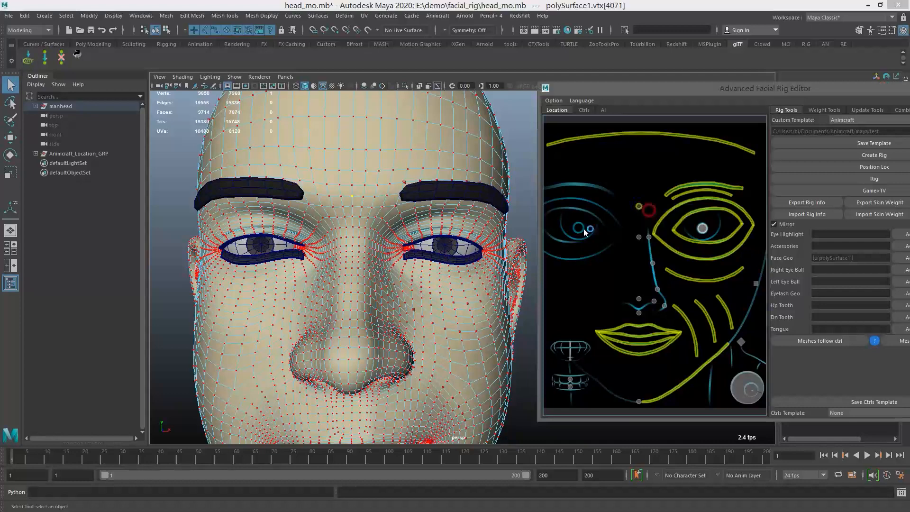
- Select the centre-line vertex on the nose bridge at eye level and mark it as the nose bridge point
{"action": "scroll", "coordinate": [374, 216], "scroll_direction": "up", "scroll_amount": 4}
{"action": "middle_click_drag", "start_coordinate": [379, 228], "coordinate": [382, 211], "text": "alt"}
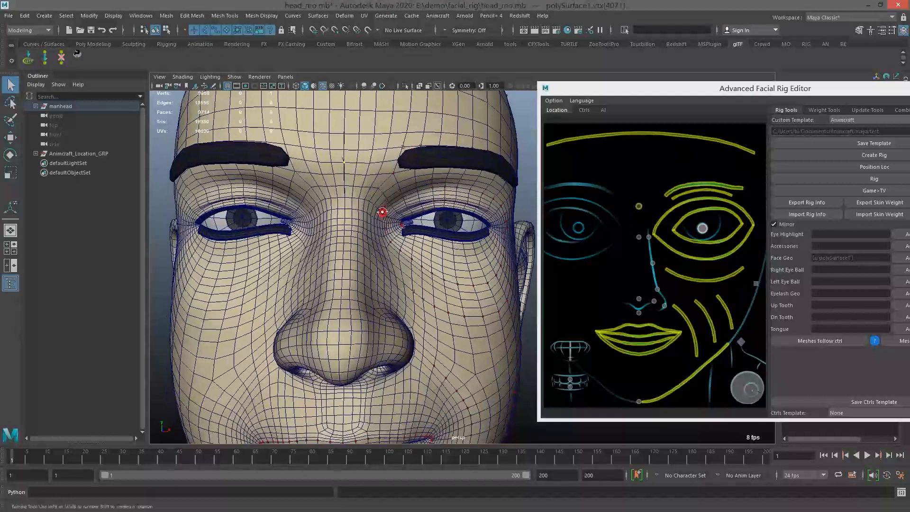
{"action": "right_click_drag", "start_coordinate": [382, 211], "coordinate": [375, 224], "text": "alt"}
{"action": "left_click", "coordinate": [401, 191]}
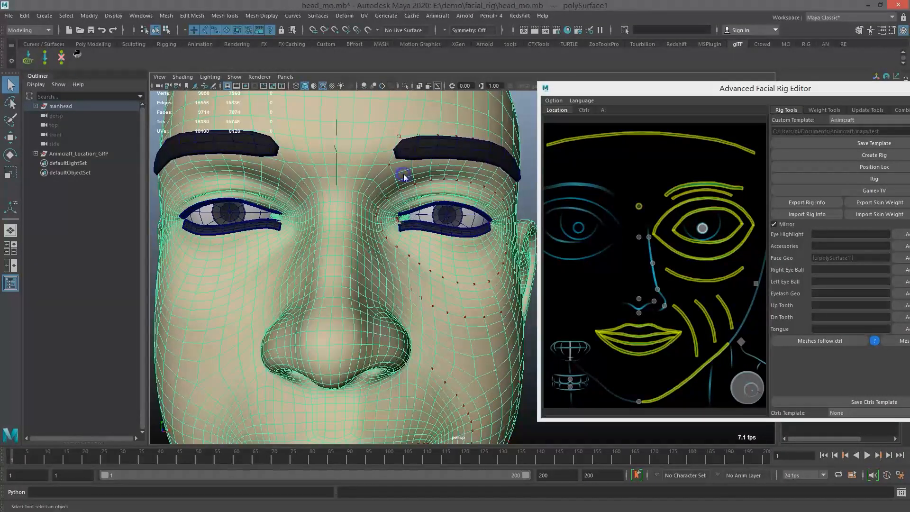
{"action": "right_click_drag", "start_coordinate": [405, 180], "coordinate": [363, 180]}
{"action": "left_click", "coordinate": [338, 212]}
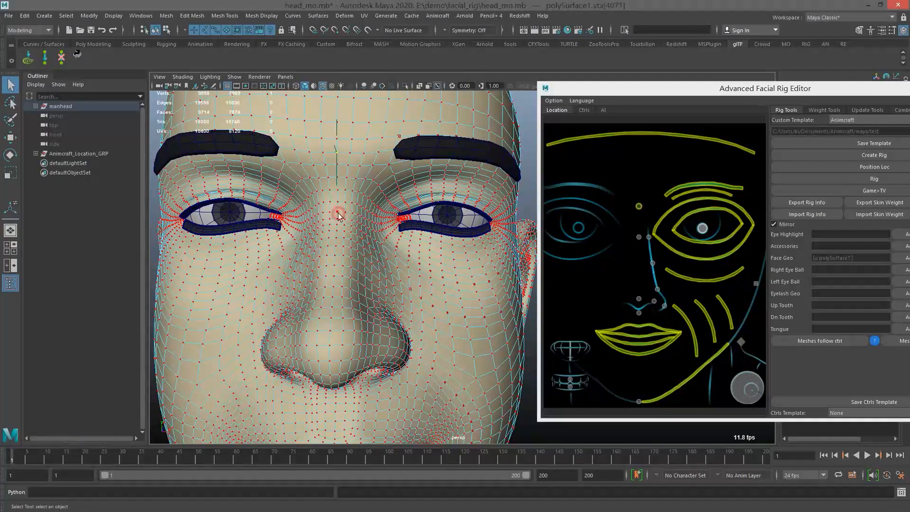
{"action": "right_click", "coordinate": [639, 238]}
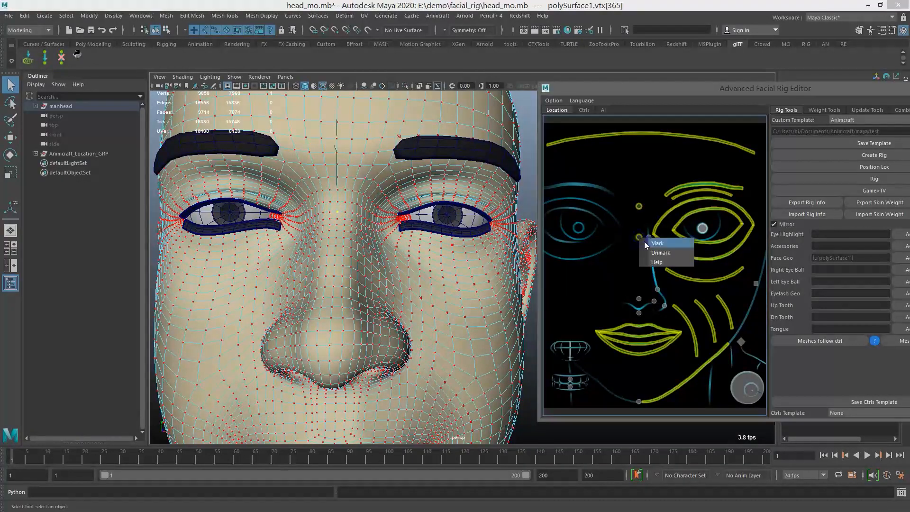
{"action": "left_click", "coordinate": [649, 244]}
- Select the vertex between the nose bridge and the left eye's inner corner and mark it as the upper nose-side point
{"action": "right_click_drag", "start_coordinate": [382, 232], "coordinate": [365, 223]}
{"action": "middle_click_drag", "start_coordinate": [374, 225], "coordinate": [391, 242], "text": "alt"}
{"action": "scroll", "coordinate": [391, 242], "scroll_direction": "up", "scroll_amount": 2}
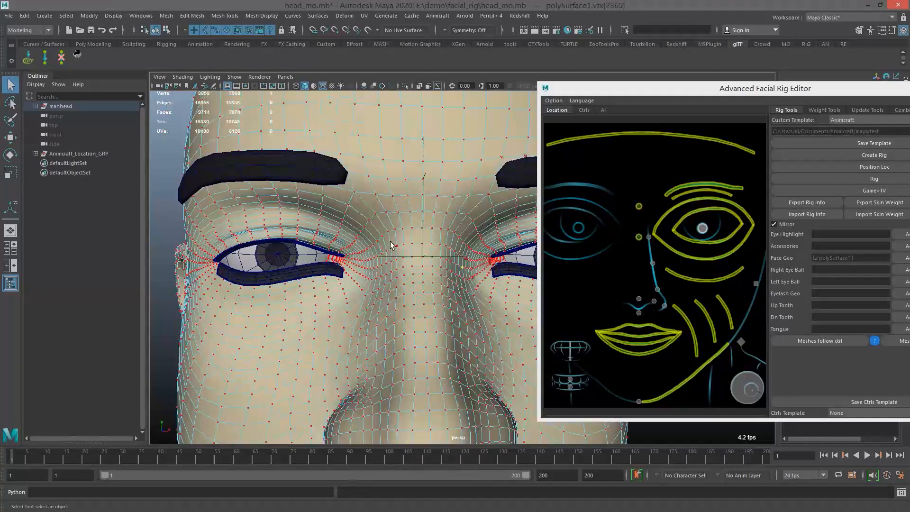
{"action": "scroll", "coordinate": [466, 255], "scroll_direction": "down", "scroll_amount": 5}
{"action": "left_click_drag", "start_coordinate": [468, 256], "coordinate": [429, 273], "text": "alt"}
{"action": "middle_click_drag", "start_coordinate": [428, 272], "coordinate": [415, 258], "text": "alt"}
{"action": "left_click", "coordinate": [435, 249]}
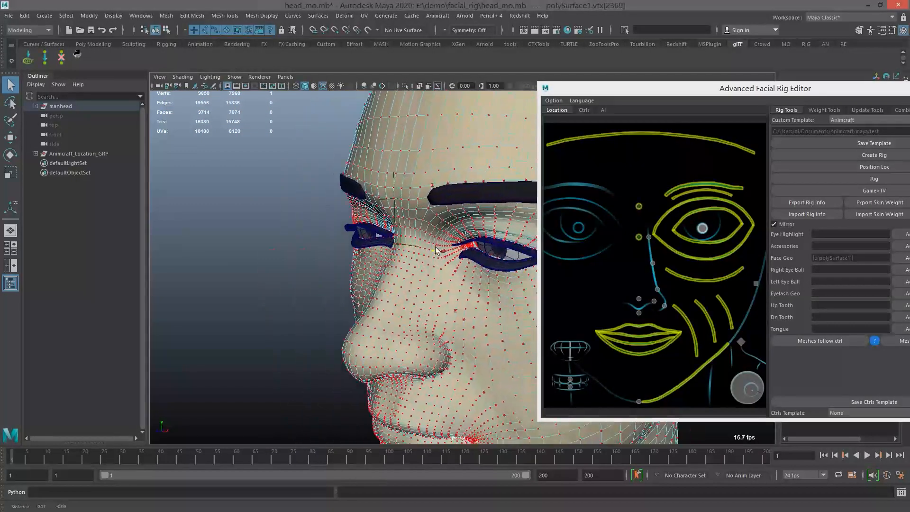
{"action": "right_click", "coordinate": [649, 237]}
{"action": "left_click", "coordinate": [665, 245]}
- Select a vertex partway down the left side of the nose and mark it as the middle nose-side point
{"action": "middle_click_drag", "start_coordinate": [342, 288], "coordinate": [341, 266], "text": "alt"}
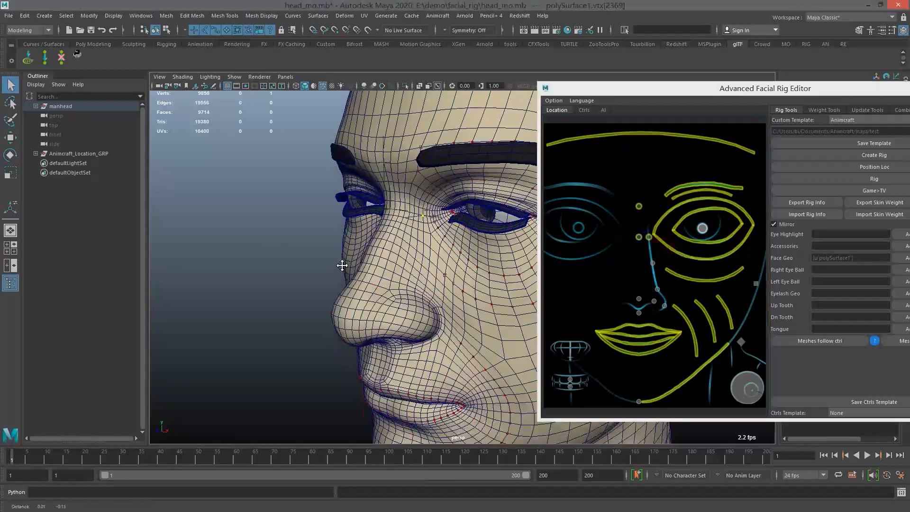
{"action": "left_click_drag", "start_coordinate": [314, 261], "coordinate": [343, 265], "text": "alt"}
{"action": "right_click_drag", "start_coordinate": [362, 265], "coordinate": [424, 268], "text": "alt"}
{"action": "left_click", "coordinate": [436, 230]}
{"action": "right_click_drag", "start_coordinate": [439, 228], "coordinate": [402, 232]}
{"action": "left_click_drag", "start_coordinate": [408, 248], "coordinate": [432, 239], "text": "alt"}
{"action": "left_click", "coordinate": [425, 227]}
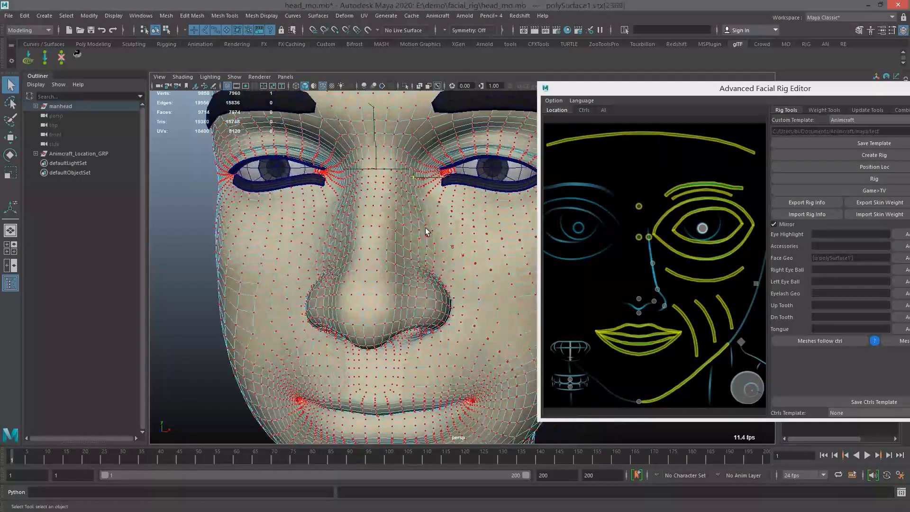
{"action": "left_click", "coordinate": [425, 226]}
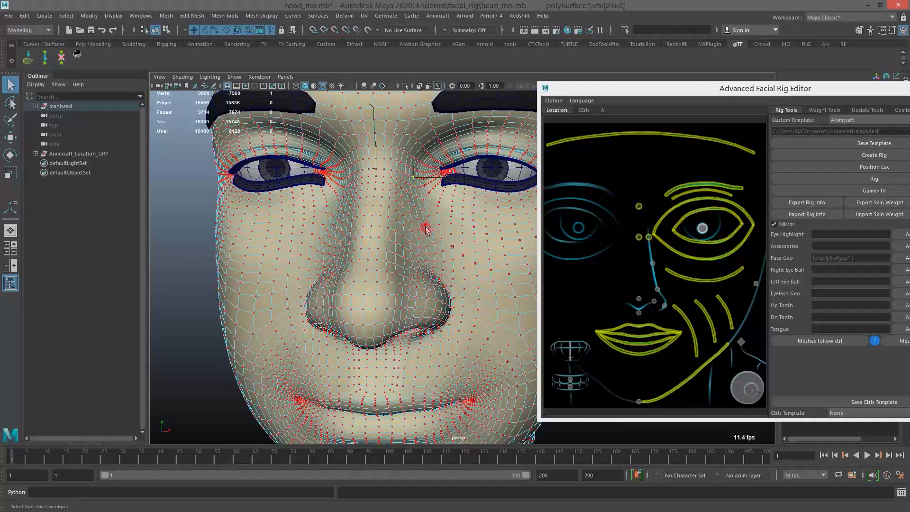
{"action": "right_click", "coordinate": [652, 264]}
{"action": "left_click", "coordinate": [664, 270]}
- Select the centre-line vertex on the tip of the nose and mark it as the nose tip point
{"action": "middle_click_drag", "start_coordinate": [409, 282], "coordinate": [383, 214], "text": "alt"}
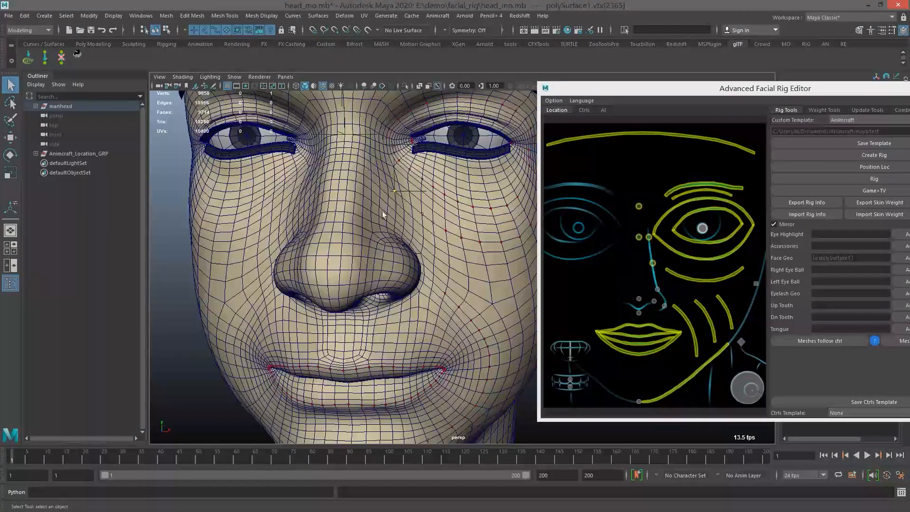
{"action": "left_click", "coordinate": [394, 207]}
{"action": "right_click_drag", "start_coordinate": [393, 207], "coordinate": [351, 210]}
{"action": "left_click_drag", "start_coordinate": [341, 240], "coordinate": [306, 205], "text": "alt"}
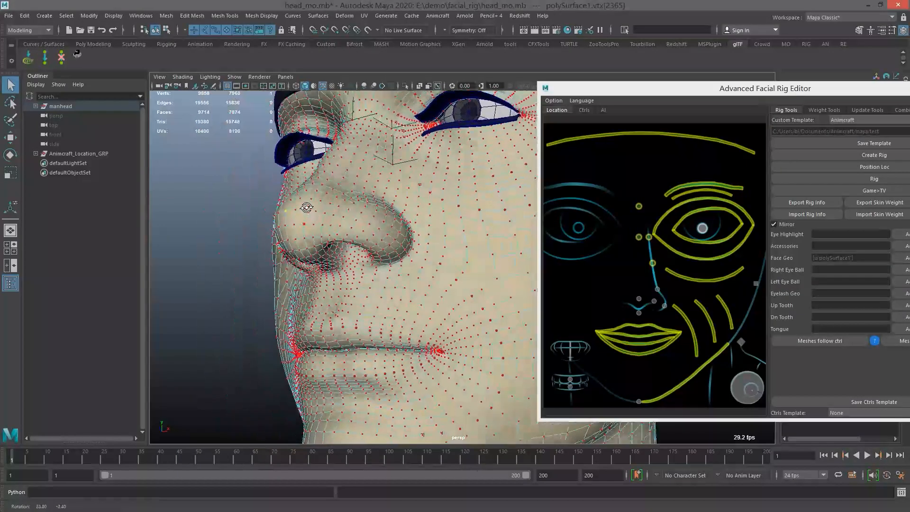
{"action": "left_click_drag", "start_coordinate": [316, 251], "coordinate": [335, 256], "text": "alt"}
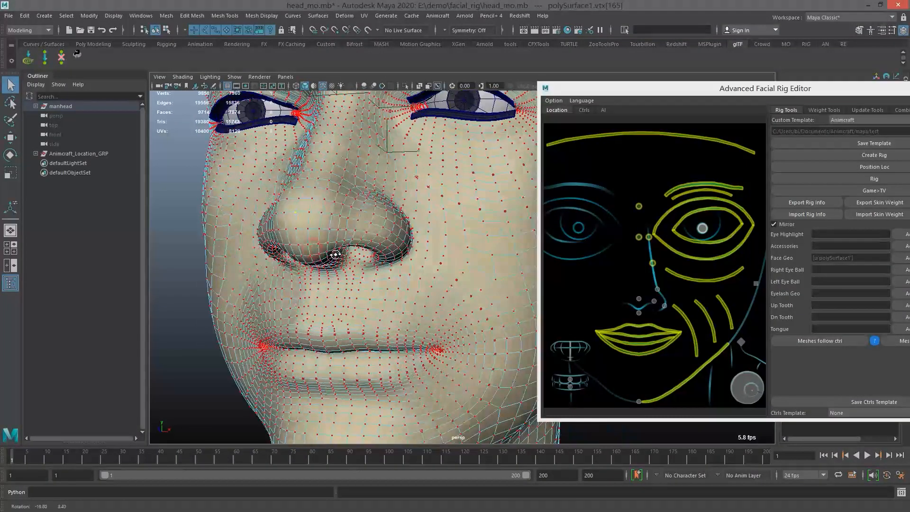
{"action": "right_click", "coordinate": [638, 299]}
{"action": "left_click", "coordinate": [649, 303]}
- Select the centre-line vertex where the nose base meets the upper lip area and mark it as the nose base point
{"action": "left_click_drag", "start_coordinate": [413, 258], "coordinate": [427, 255], "text": "alt"}
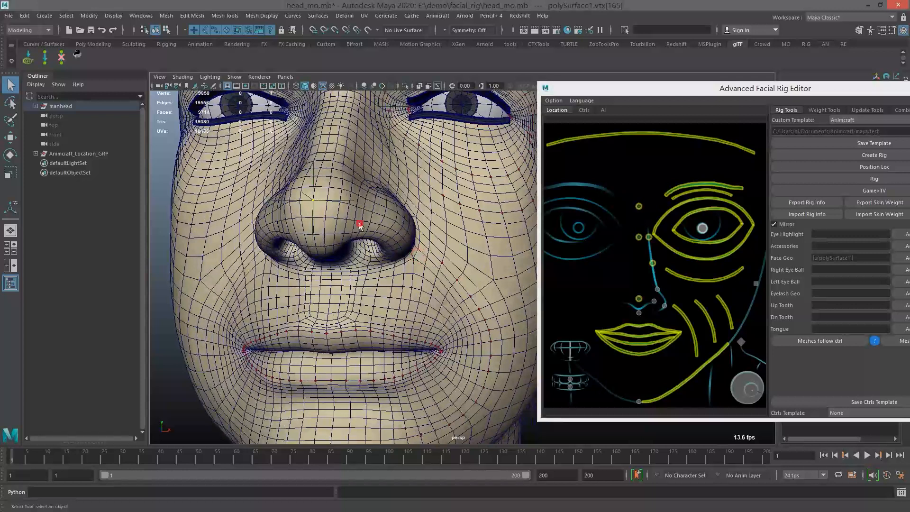
{"action": "left_click", "coordinate": [388, 211]}
{"action": "right_click_drag", "start_coordinate": [389, 211], "coordinate": [343, 212]}
{"action": "left_click_drag", "start_coordinate": [310, 284], "coordinate": [318, 260], "text": "alt"}
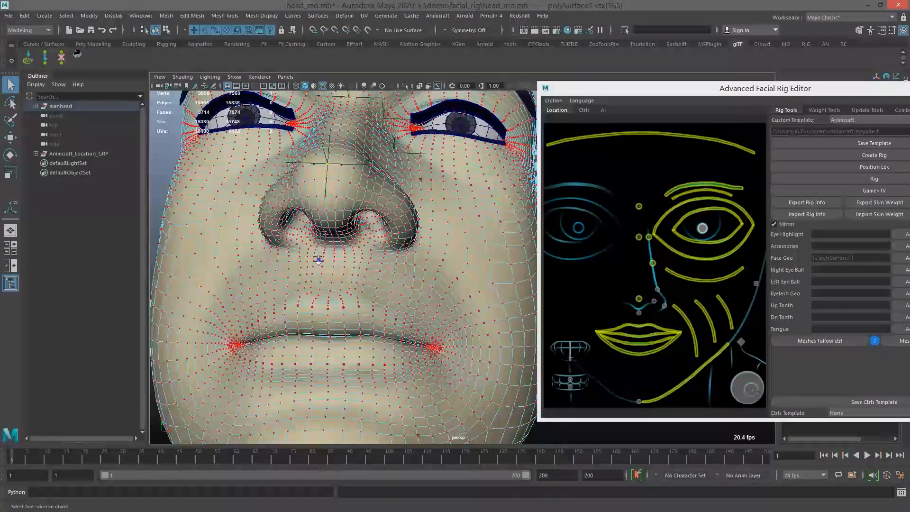
{"action": "scroll", "coordinate": [319, 261], "scroll_direction": "up", "scroll_amount": 3}
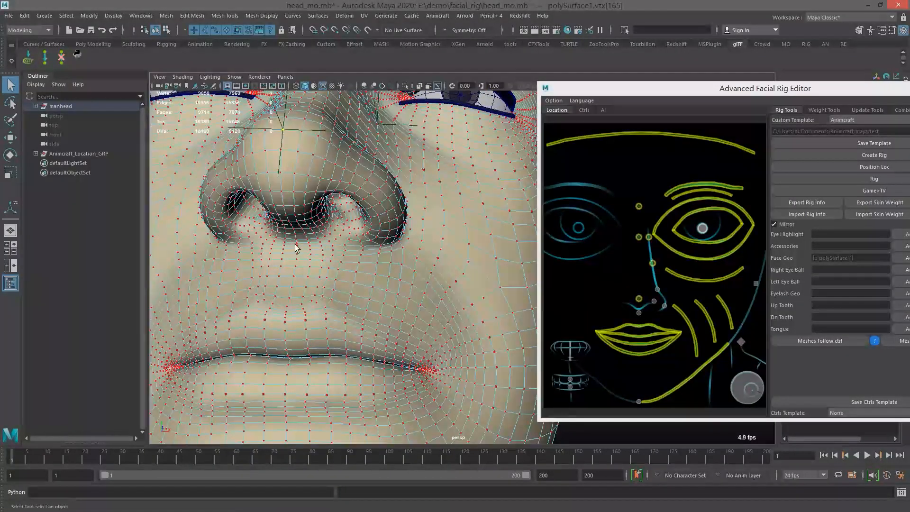
{"action": "right_click", "coordinate": [638, 313]}
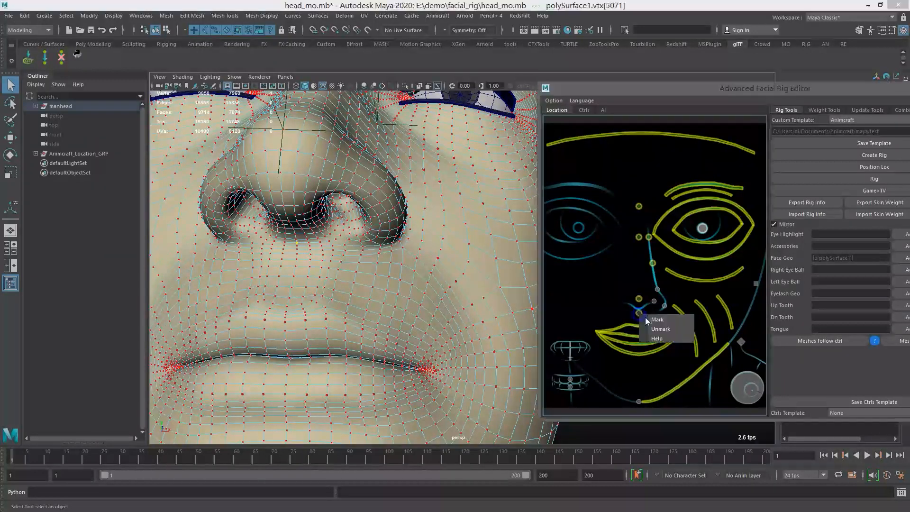
{"action": "left_click", "coordinate": [645, 317]}
- Select the vertex at the outer lower corner of the left nostril wing and mark it as the outer nostril point
{"action": "middle_click_drag", "start_coordinate": [397, 211], "coordinate": [395, 253], "text": "alt"}
{"action": "left_click", "coordinate": [395, 253]}
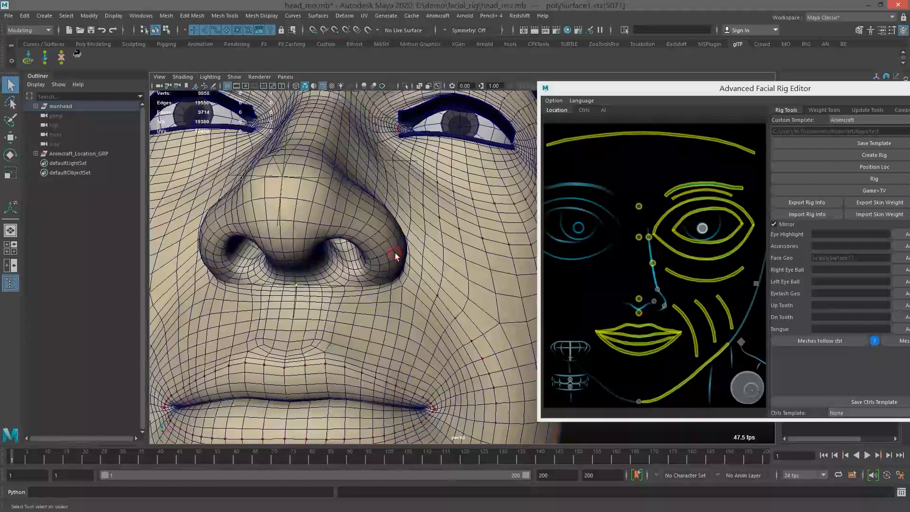
{"action": "right_click", "coordinate": [407, 241]}
{"action": "right_click_drag", "start_coordinate": [407, 241], "coordinate": [361, 241]}
{"action": "left_click_drag", "start_coordinate": [442, 295], "coordinate": [375, 282], "text": "alt"}
{"action": "left_click", "coordinate": [399, 283]}
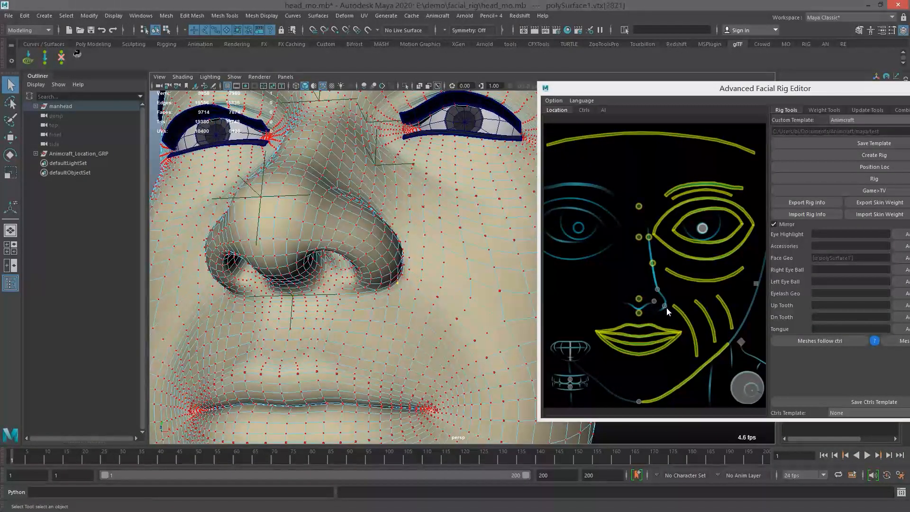
{"action": "left_click", "coordinate": [664, 306]}
{"action": "left_click", "coordinate": [674, 311]}
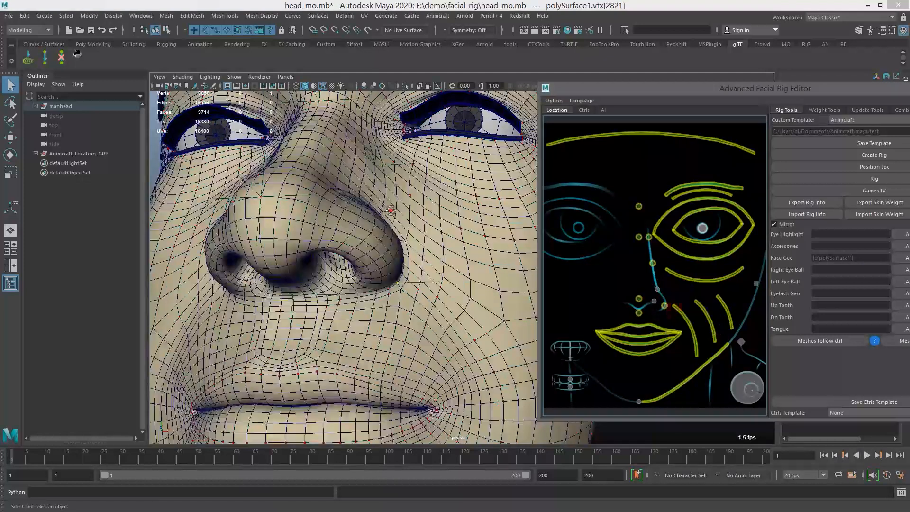
- Select the vertex in the crease just above the left nostril wing and mark it as the lower nose-side point
{"action": "right_click_drag", "start_coordinate": [443, 202], "coordinate": [402, 204]}
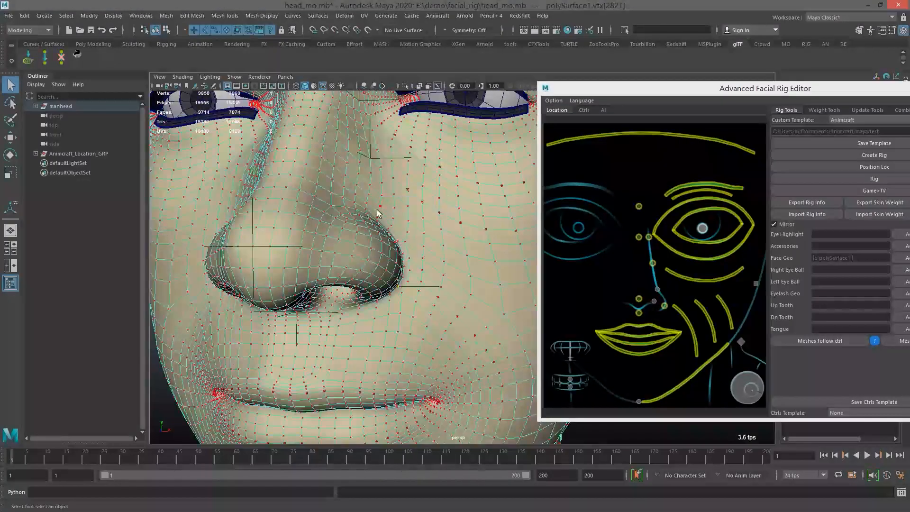
{"action": "right_click", "coordinate": [658, 288]}
{"action": "left_click", "coordinate": [667, 292]}
- Select the vertex in the middle of the left nostril wing and mark it as the nostril point
{"action": "left_click", "coordinate": [387, 238]}
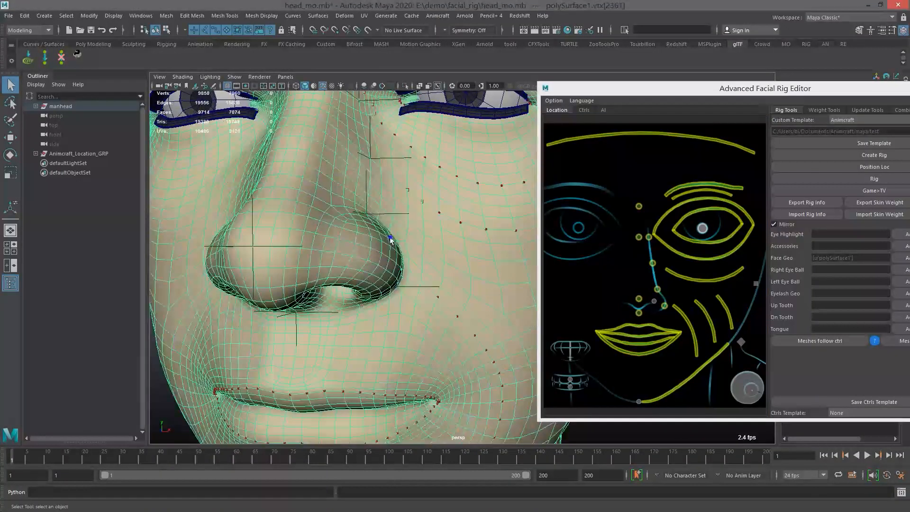
{"action": "right_click_drag", "start_coordinate": [390, 238], "coordinate": [359, 238]}
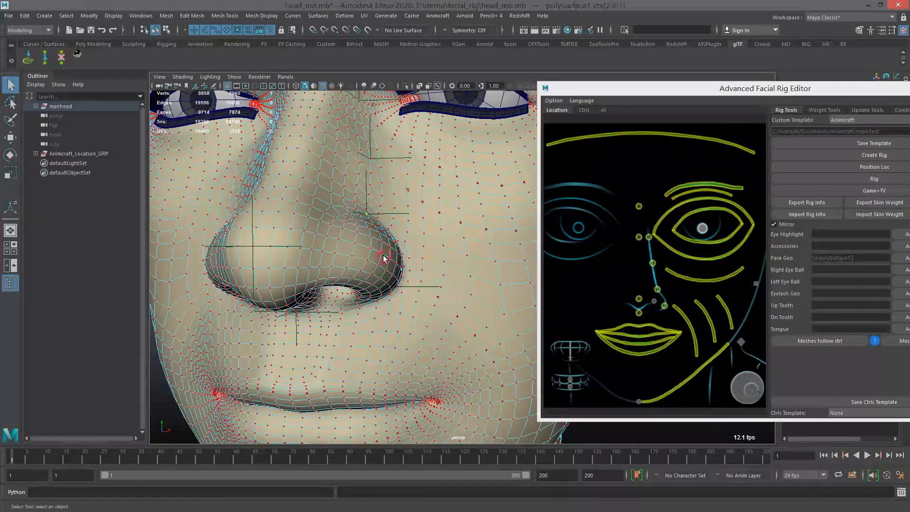
{"action": "right_click", "coordinate": [654, 303]}
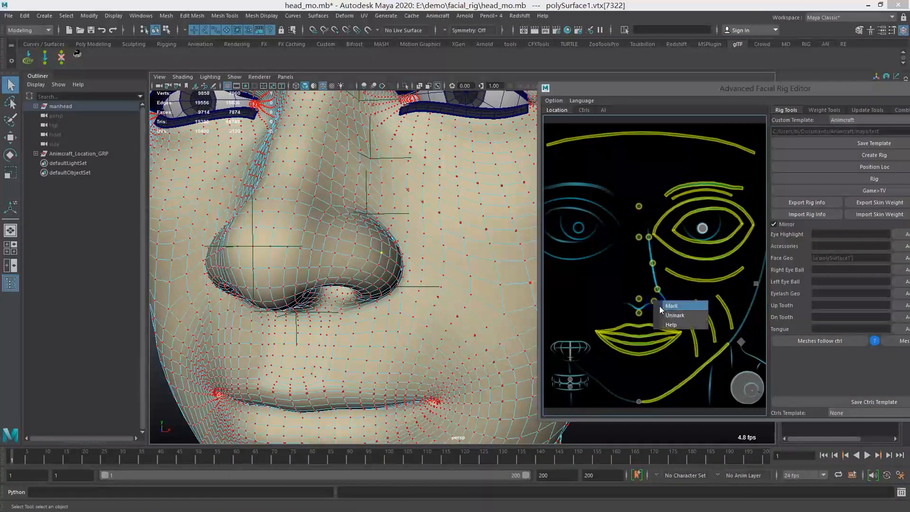
{"action": "left_click", "coordinate": [663, 306]}
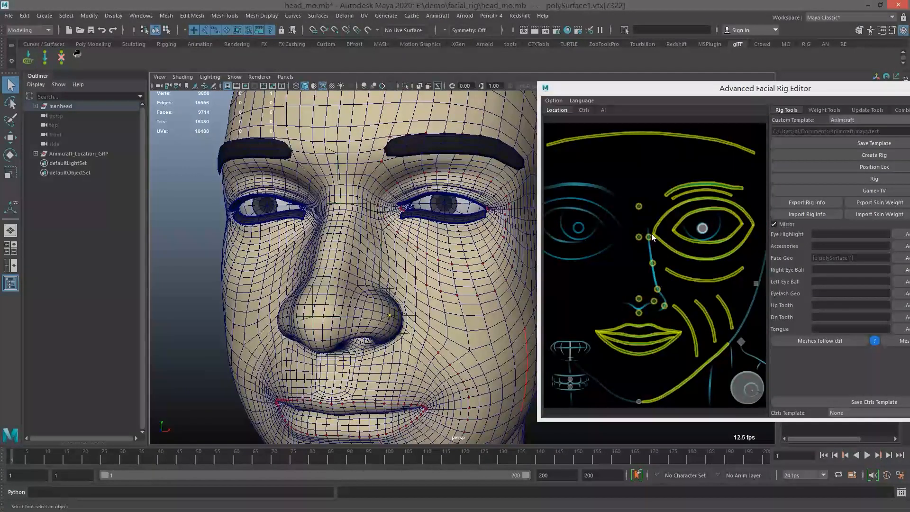
- Select the centre-line vertex under the chin, where the jaw curve ends, and mark it as the chin point
{"action": "scroll", "coordinate": [389, 254], "scroll_direction": "up", "scroll_amount": 2}
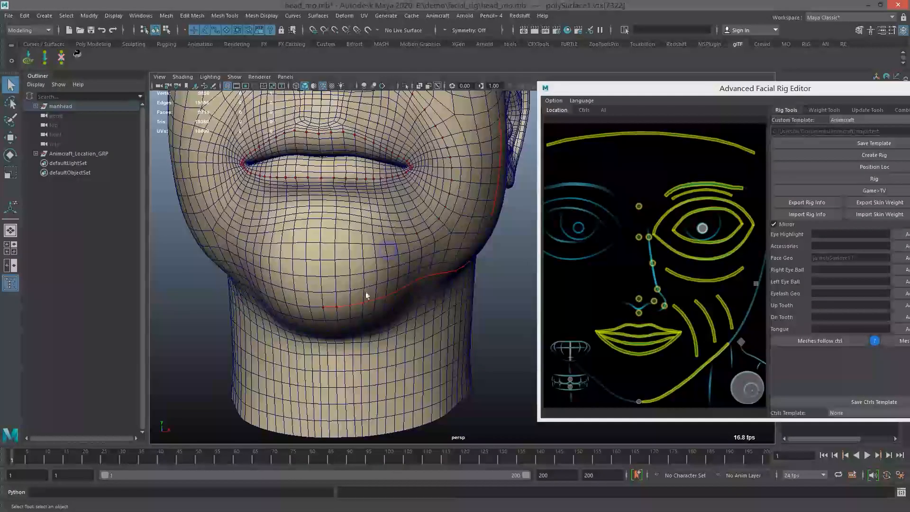
{"action": "left_click", "coordinate": [412, 243]}
{"action": "right_click_drag", "start_coordinate": [412, 242], "coordinate": [367, 242]}
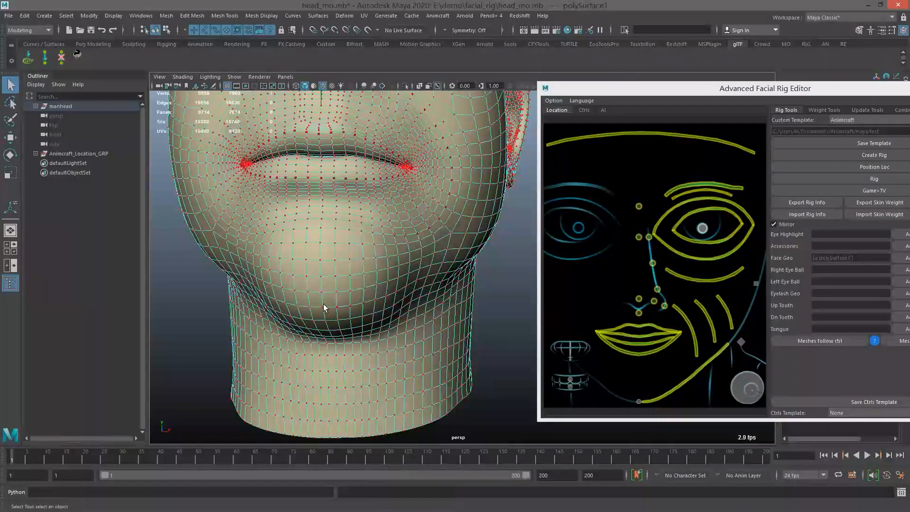
{"action": "left_click", "coordinate": [323, 307]}
{"action": "right_click", "coordinate": [640, 402]}
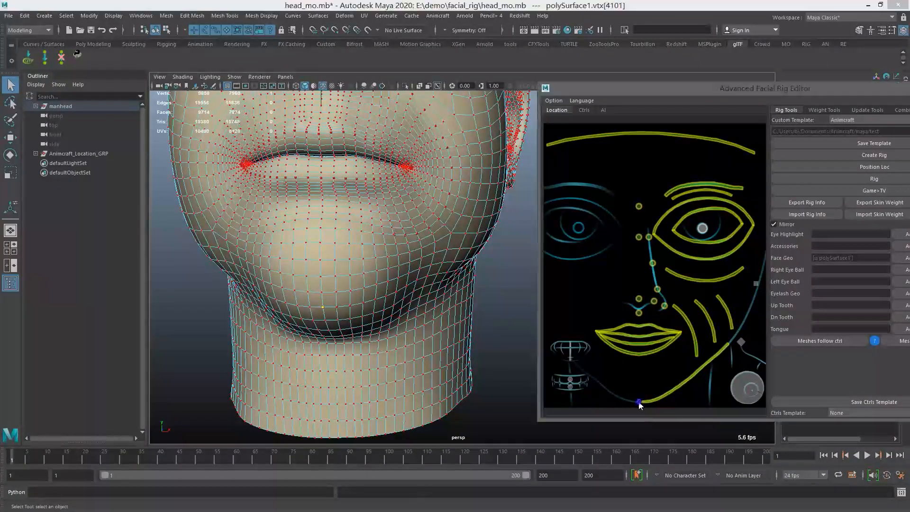
{"action": "left_click", "coordinate": [642, 403]}
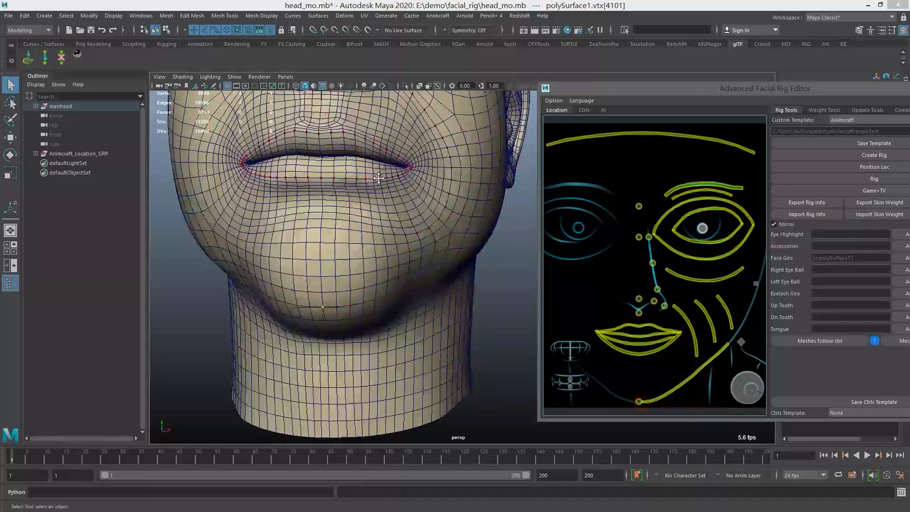
- Select the character's left eyeball, show the scene in wireframe, frame the eyeball from the side and activate the Move tool
{"action": "middle_click_drag", "start_coordinate": [378, 178], "coordinate": [385, 315], "text": "alt"}
{"action": "scroll", "coordinate": [432, 231], "scroll_direction": "up", "scroll_amount": 3}
{"action": "left_click", "coordinate": [432, 231]}
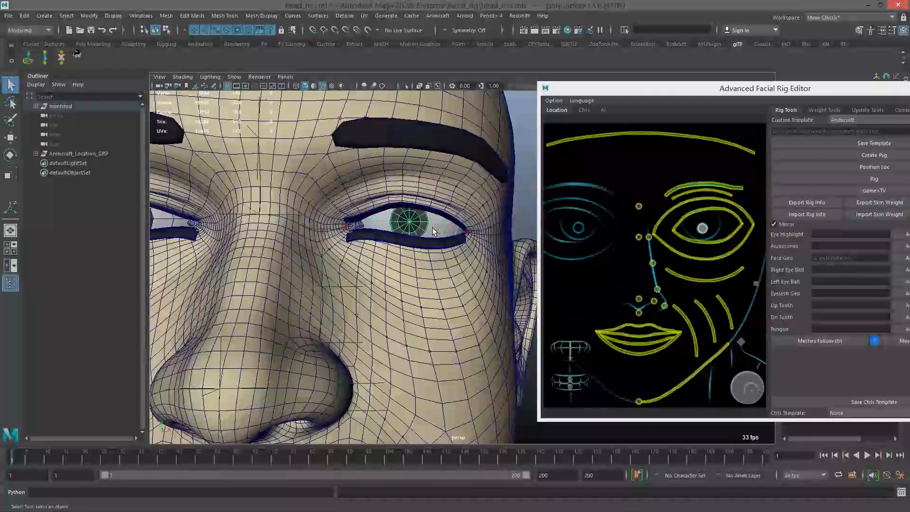
{"action": "key", "text": "4"}
{"action": "key", "text": "f"}
{"action": "left_click_drag", "start_coordinate": [447, 231], "coordinate": [412, 256], "text": "alt"}
{"action": "key", "text": "w"}
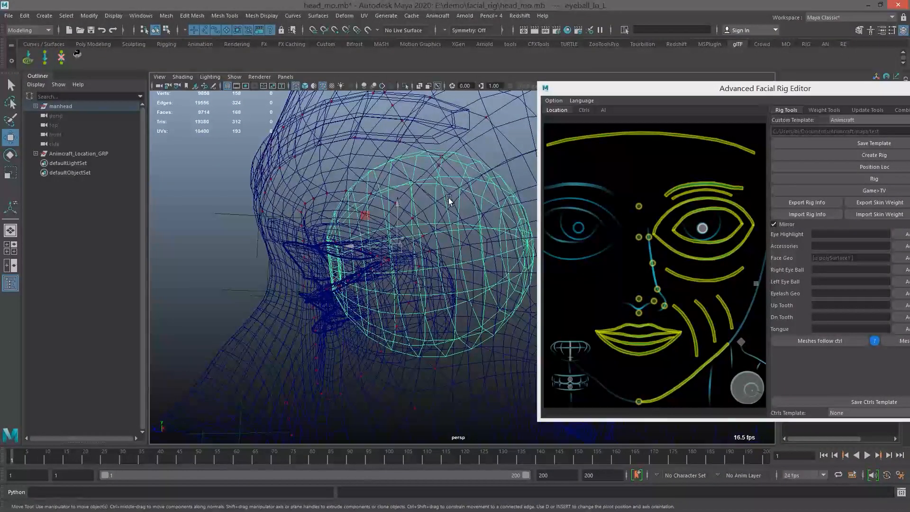
- Select the edge loop around the middle of the left eyeball, mark it as the eyeball location and restore shaded display
{"action": "right_click_drag", "start_coordinate": [450, 210], "coordinate": [442, 195]}
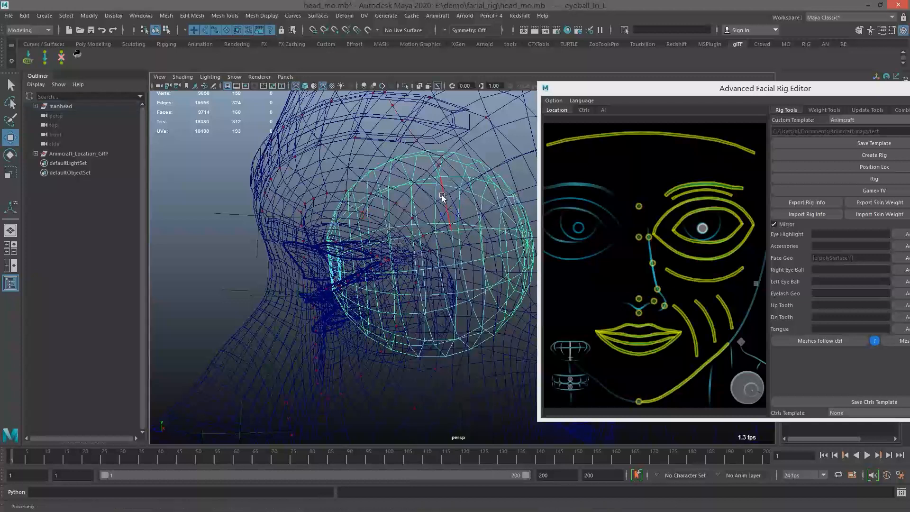
{"action": "double_click", "coordinate": [448, 209]}
{"action": "left_click_drag", "start_coordinate": [473, 232], "coordinate": [463, 230], "text": "alt"}
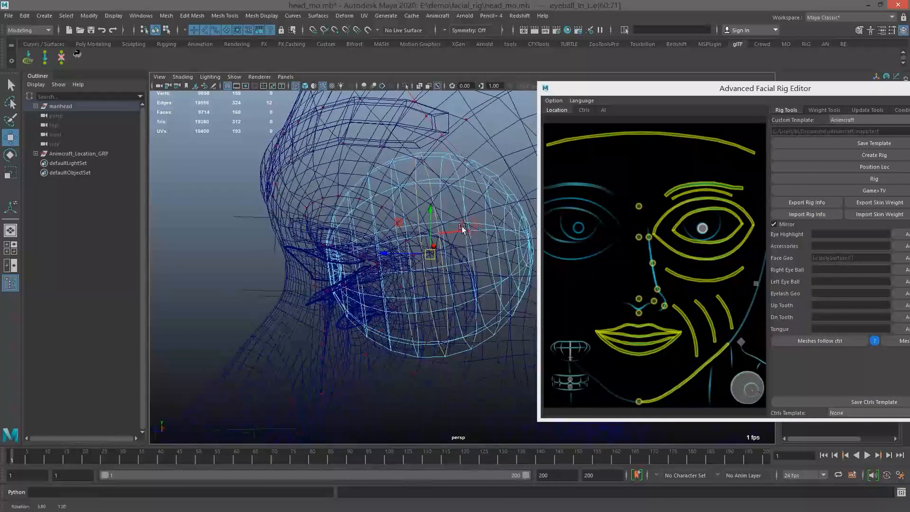
{"action": "left_click", "coordinate": [703, 229]}
{"action": "right_click", "coordinate": [704, 232]}
{"action": "left_click", "coordinate": [711, 232]}
{"action": "mouse_move", "coordinate": [464, 275]}
{"action": "left_mouse_down", "text": "alt"}
{"action": "mouse_move", "coordinate": [428, 237]}
{"action": "mouse_move", "coordinate": [457, 242]}
{"action": "mouse_move", "coordinate": [438, 235]}
{"action": "mouse_move", "coordinate": [468, 251]}
{"action": "mouse_move", "coordinate": [431, 242]}
{"action": "mouse_move", "coordinate": [473, 264]}
{"action": "mouse_move", "coordinate": [453, 256]}
{"action": "mouse_move", "coordinate": [436, 190]}
{"action": "mouse_move", "coordinate": [434, 204]}
{"action": "mouse_move", "coordinate": [423, 203]}
{"action": "left_mouse_up", "text": "alt"}
{"action": "key", "text": "5"}
- Select the vertex at the front of the character's left ear opening and mark it as the ear-side jaw point
{"action": "middle_click_drag", "start_coordinate": [436, 309], "coordinate": [441, 245], "text": "alt"}
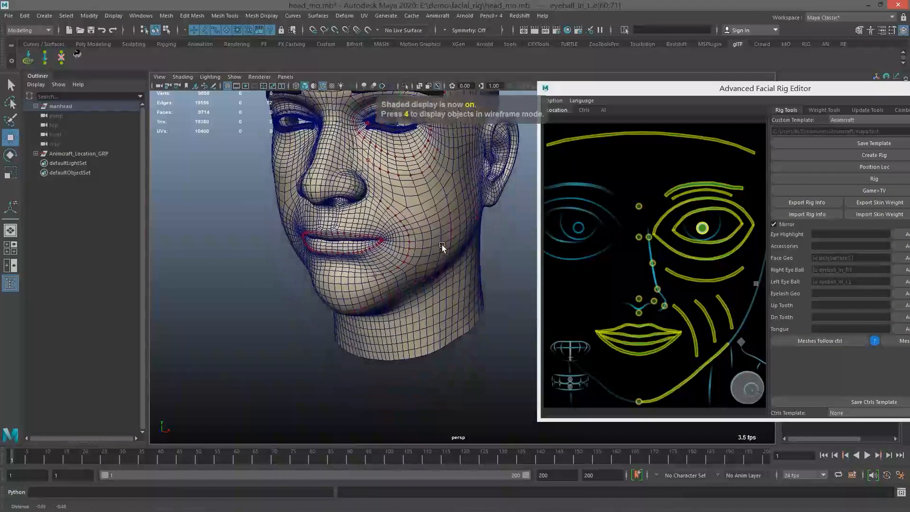
{"action": "scroll", "coordinate": [440, 246], "scroll_direction": "up", "scroll_amount": 3}
{"action": "left_click_drag", "start_coordinate": [376, 245], "coordinate": [332, 244], "text": "alt"}
{"action": "scroll", "coordinate": [407, 236], "scroll_direction": "down", "scroll_amount": 4}
{"action": "middle_click_drag", "start_coordinate": [407, 236], "coordinate": [298, 237], "text": "alt"}
{"action": "left_click_drag", "start_coordinate": [298, 237], "coordinate": [308, 234], "text": "alt"}
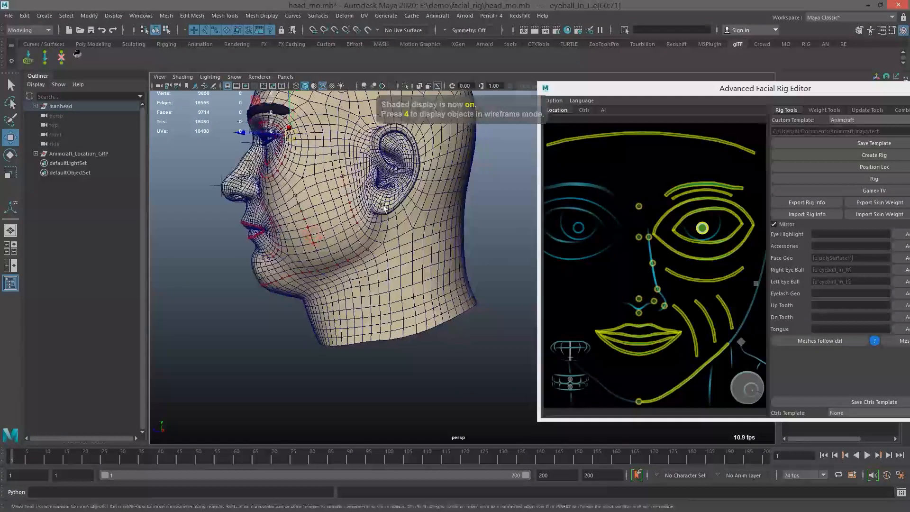
{"action": "middle_click_drag", "start_coordinate": [308, 233], "coordinate": [330, 299], "text": "alt"}
{"action": "scroll", "coordinate": [330, 299], "scroll_direction": "up", "scroll_amount": 2}
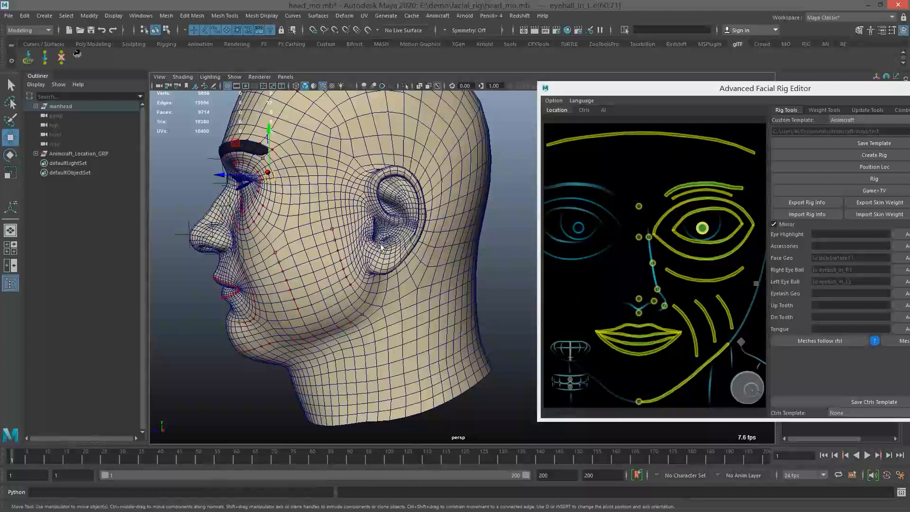
{"action": "scroll", "coordinate": [381, 245], "scroll_direction": "up", "scroll_amount": 5}
{"action": "key", "text": "q"}
{"action": "left_click", "coordinate": [384, 187]}
{"action": "right_click_drag", "start_coordinate": [384, 187], "coordinate": [352, 188]}
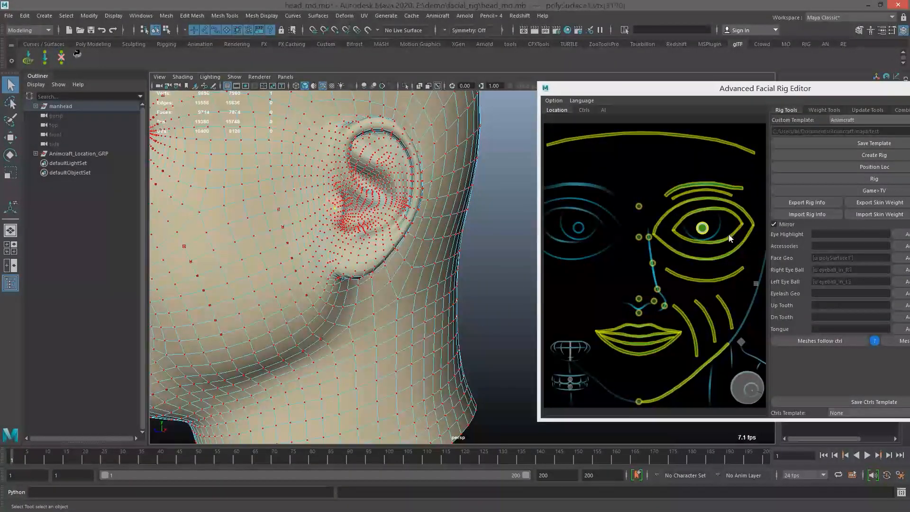
{"action": "left_click", "coordinate": [756, 284]}
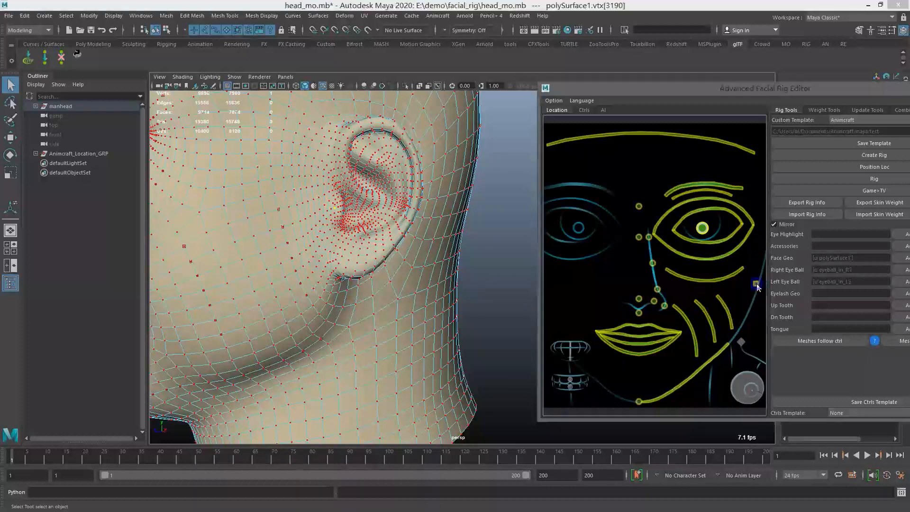
{"action": "left_click", "coordinate": [764, 290]}
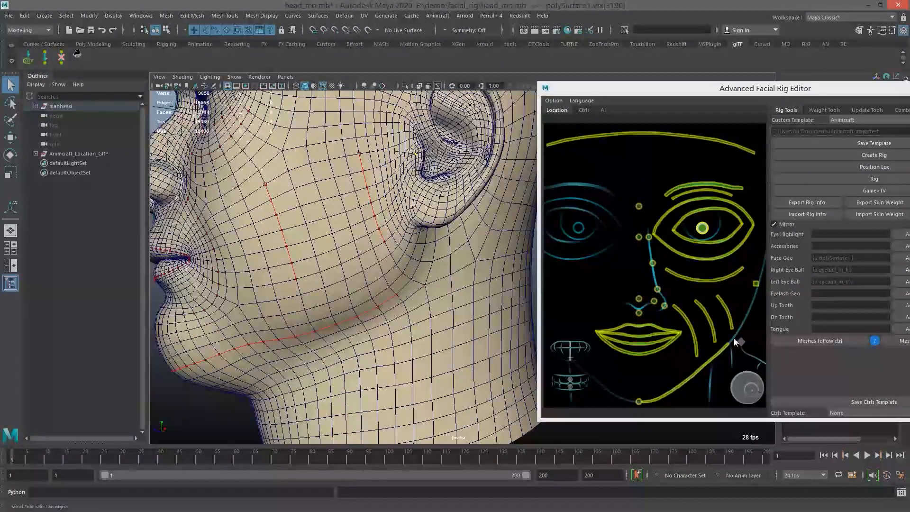
- Select the vertices just below the character's left earlobe, at the jaw corner, and mark them as the jaw pivot point
{"action": "left_click_drag", "start_coordinate": [405, 271], "coordinate": [413, 261], "text": "alt"}
{"action": "right_click_drag", "start_coordinate": [441, 241], "coordinate": [393, 242]}
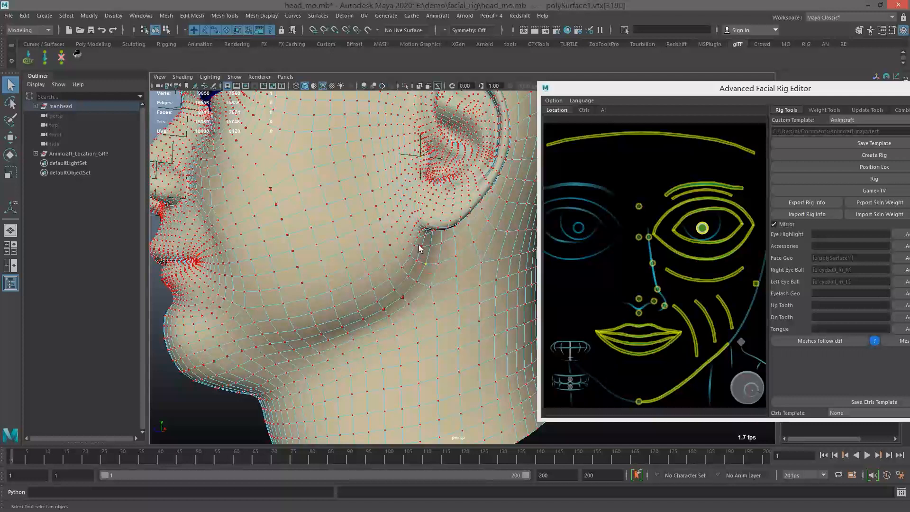
{"action": "left_click", "coordinate": [421, 250]}
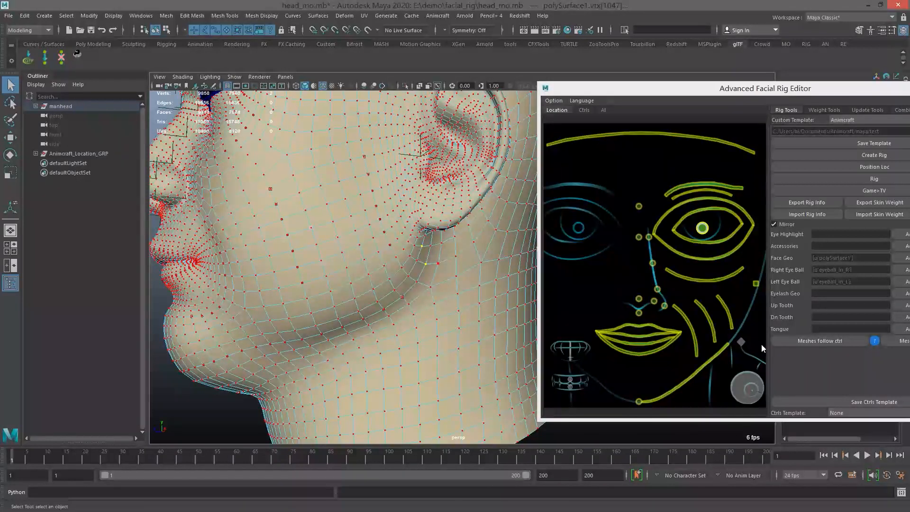
{"action": "left_click", "coordinate": [742, 342]}
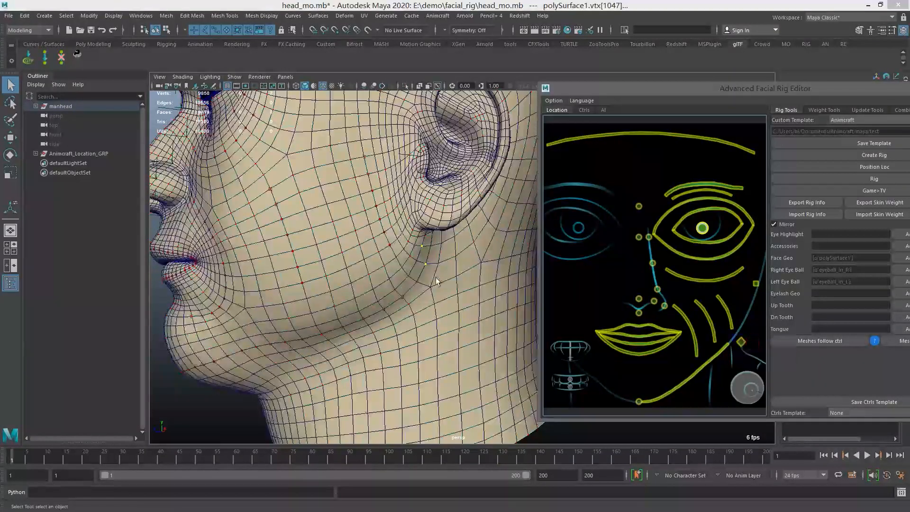
- Check the jaw pivot point in wireframe from the side, select its mark in the face diagram and restore shaded display
{"action": "key", "text": "w"}
{"action": "key", "text": "4"}
{"action": "left_click_drag", "start_coordinate": [441, 252], "coordinate": [458, 266], "text": "alt"}
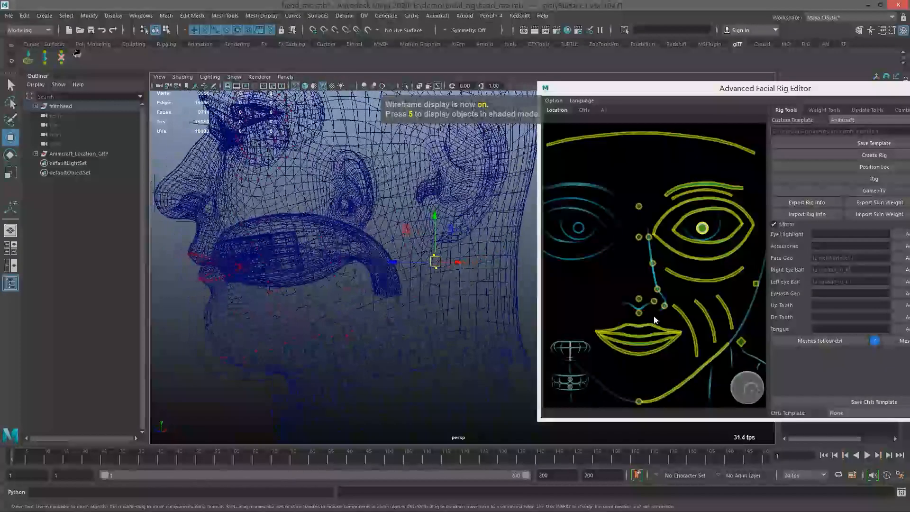
{"action": "left_click", "coordinate": [749, 342]}
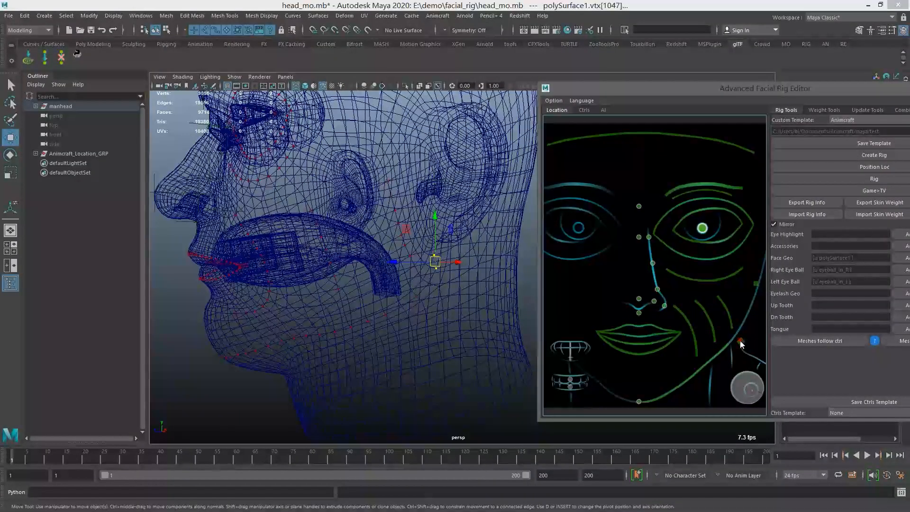
{"action": "left_click", "coordinate": [740, 342]}
{"action": "left_click_drag", "start_coordinate": [342, 275], "coordinate": [417, 276], "text": "alt"}
{"action": "key", "text": "5"}
- Select the iris vertices on the character's left eyeball by growing the selection outward from the centre, and mark them as the iris
{"action": "left_click", "coordinate": [420, 231]}
{"action": "key", "text": "f"}
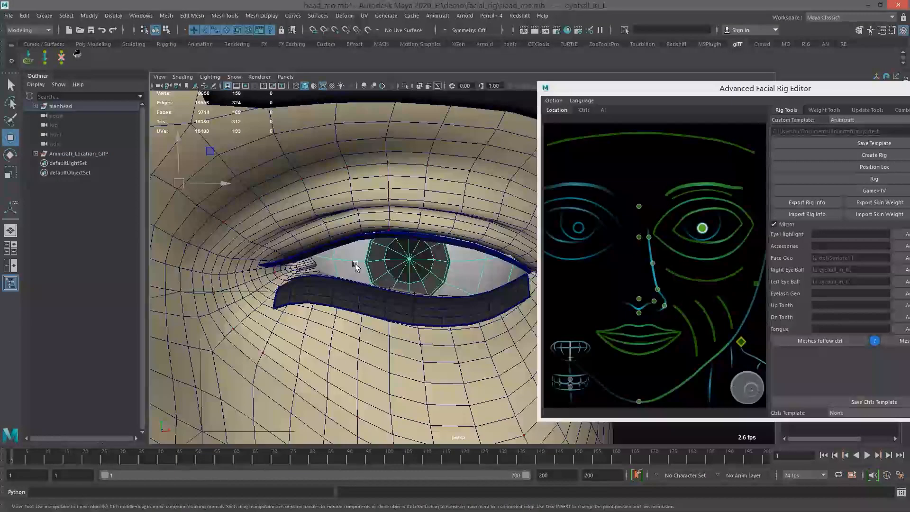
{"action": "scroll", "coordinate": [408, 284], "scroll_direction": "up", "scroll_amount": 5}
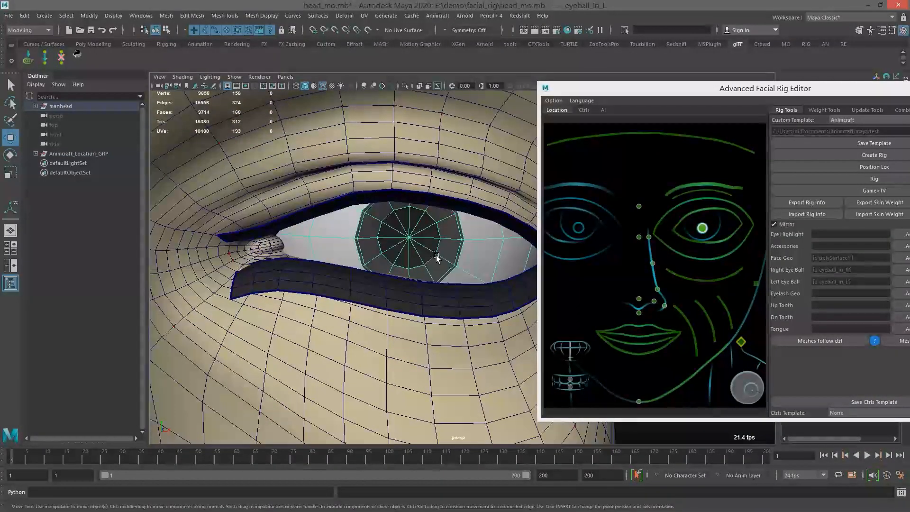
{"action": "scroll", "coordinate": [436, 255], "scroll_direction": "up", "scroll_amount": 3}
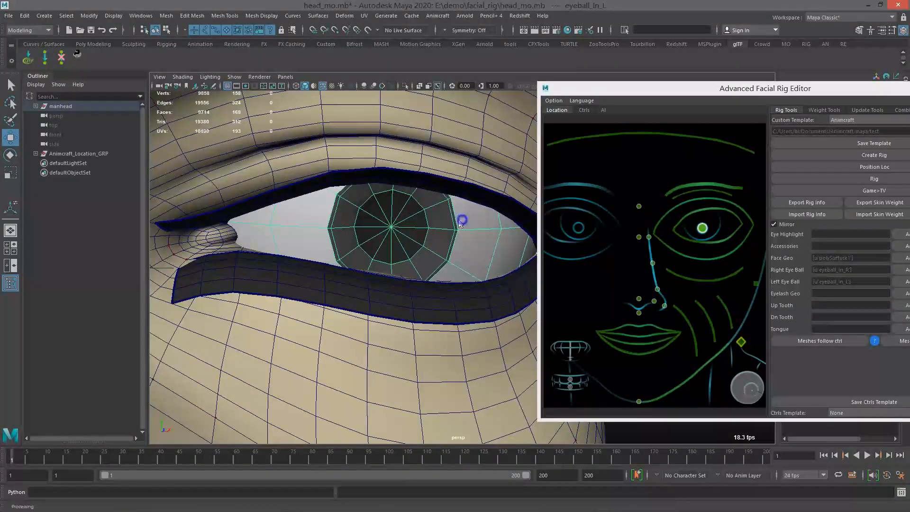
{"action": "right_click_drag", "start_coordinate": [462, 219], "coordinate": [431, 224]}
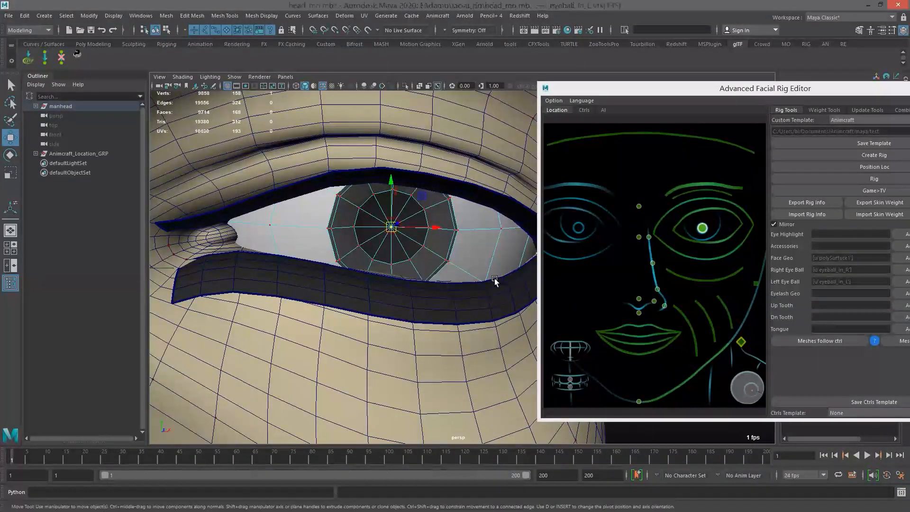
{"action": "key", "text": "shift+period"}
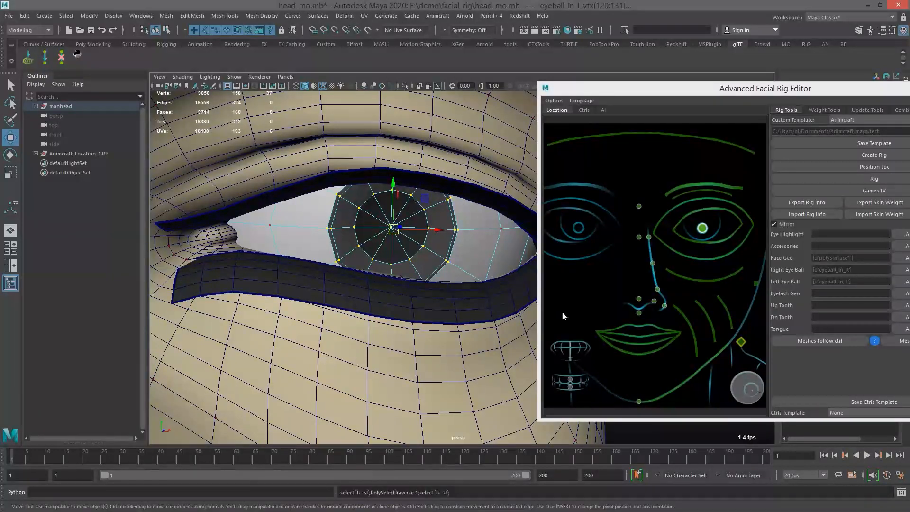
{"action": "left_click", "coordinate": [743, 386]}
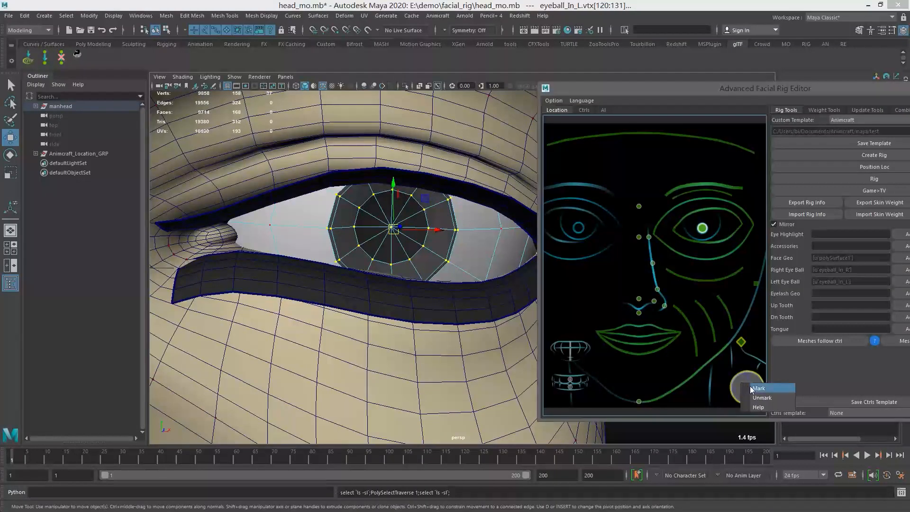
{"action": "left_click", "coordinate": [481, 242]}
- Select the ring of pupil vertices around the centre of the left eyeball and mark it as the pupil
{"action": "right_click_drag", "start_coordinate": [500, 244], "coordinate": [458, 242]}
{"action": "key", "text": "q"}
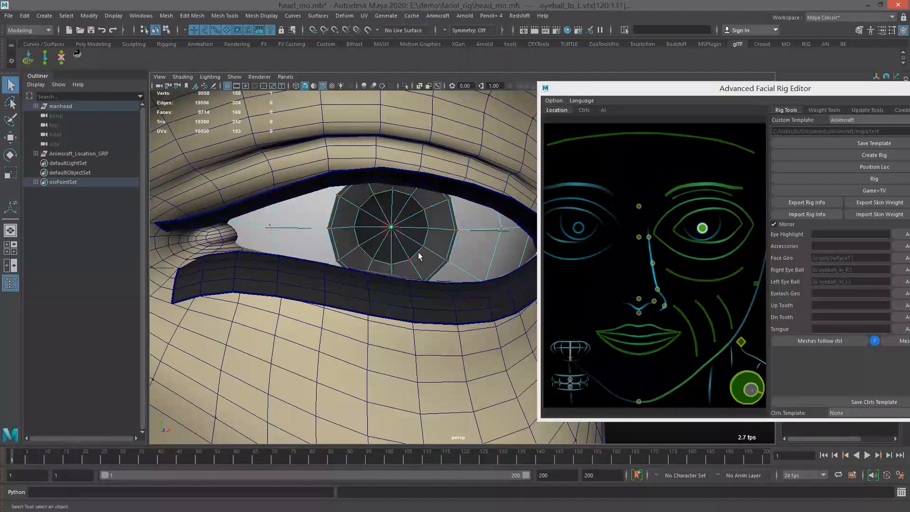
{"action": "key", "text": "shift+period"}
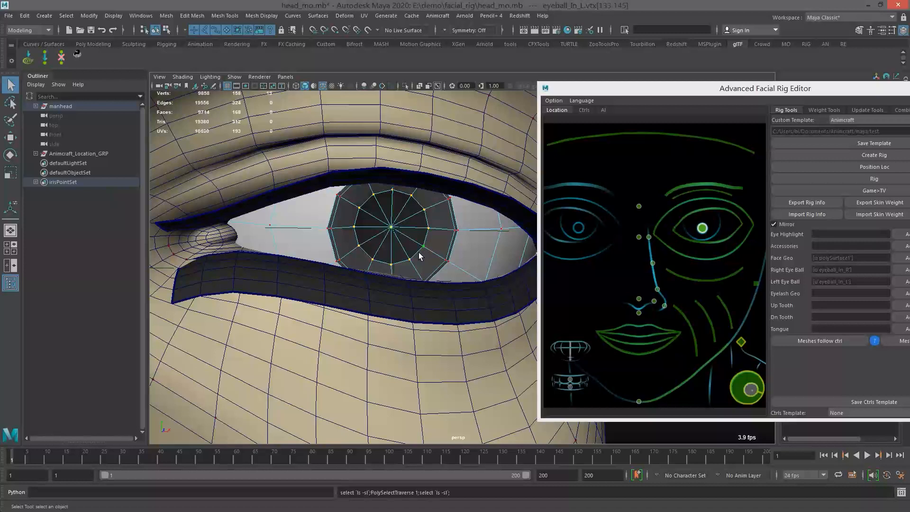
{"action": "right_click", "coordinate": [750, 390]}
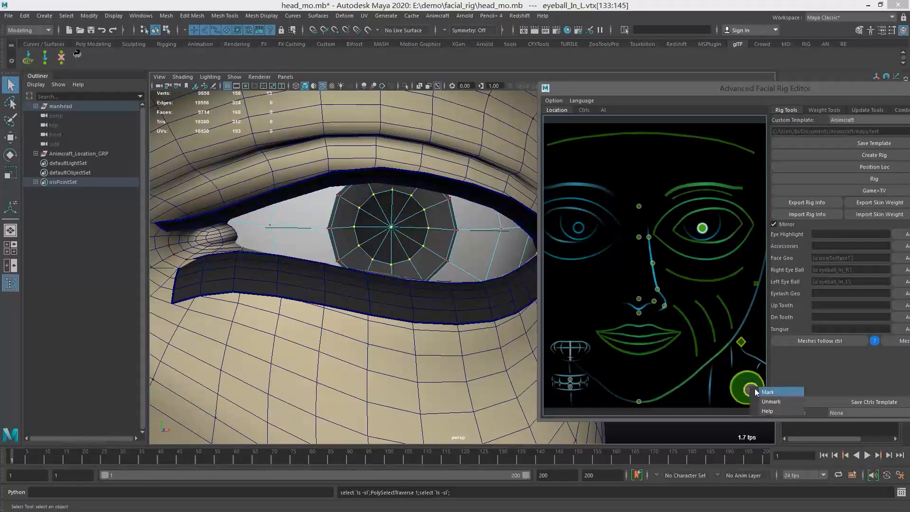
{"action": "left_click", "coordinate": [757, 392]}
- Select the head mesh and hide it to expose the teeth
{"action": "scroll", "coordinate": [353, 215], "scroll_direction": "down", "scroll_amount": 10}
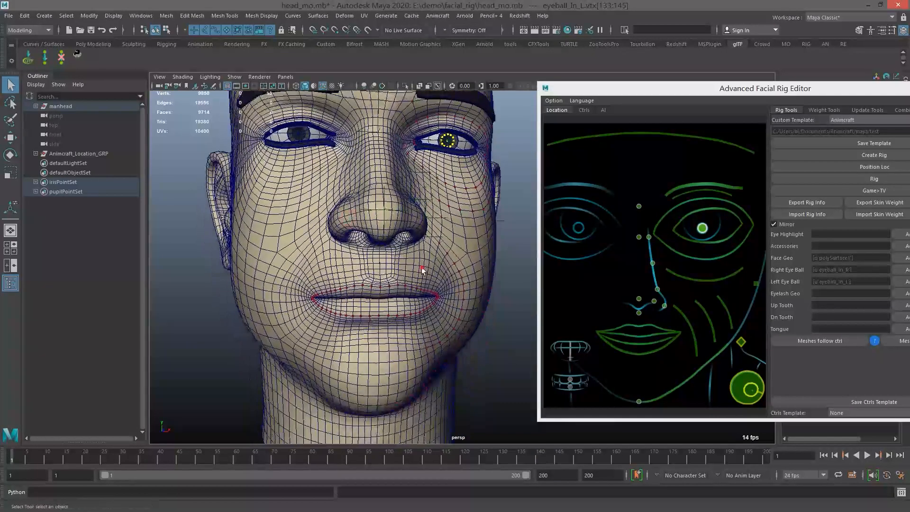
{"action": "left_click", "coordinate": [422, 270]}
{"action": "key", "text": "ctrl+h"}
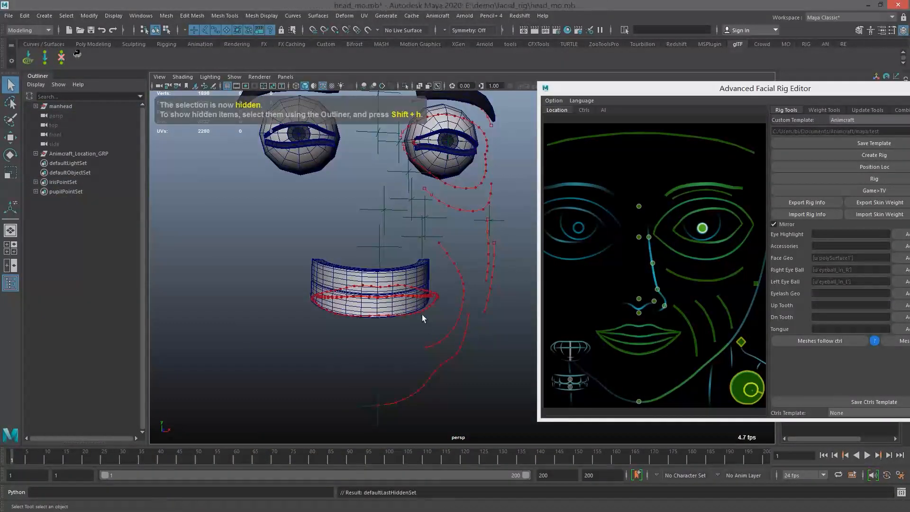
{"action": "scroll", "coordinate": [422, 314], "scroll_direction": "up", "scroll_amount": 8}
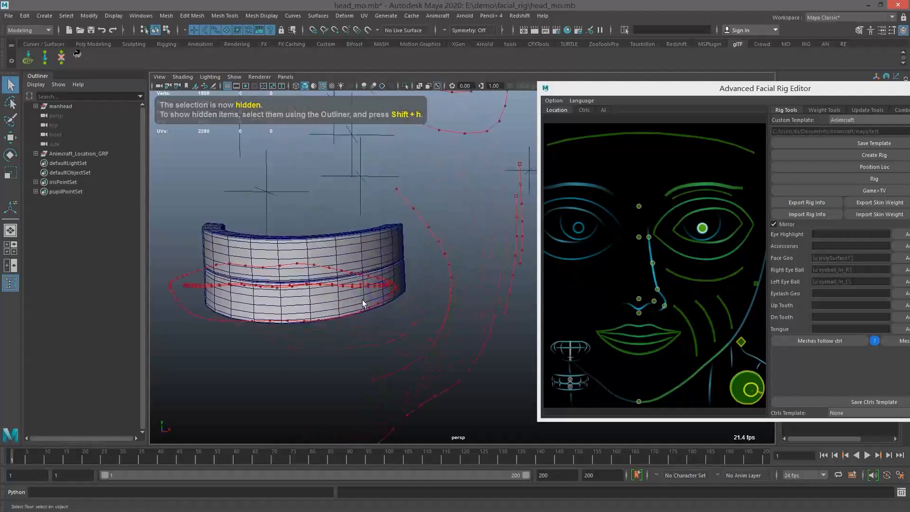
- Select the front centre-line vertex of the upper teeth and mark it as the upper teeth location
{"action": "left_click_drag", "start_coordinate": [363, 303], "coordinate": [371, 246], "text": "alt"}
{"action": "left_click", "coordinate": [409, 237]}
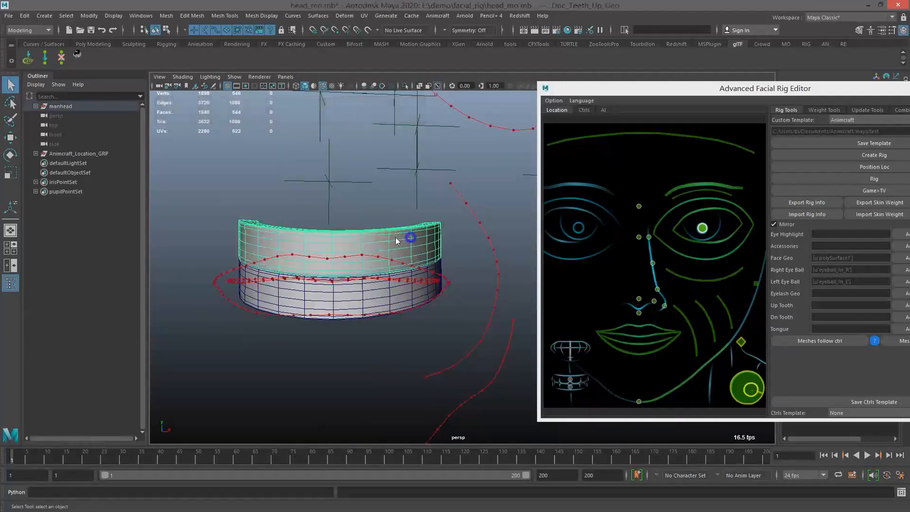
{"action": "right_click_drag", "start_coordinate": [397, 241], "coordinate": [363, 238]}
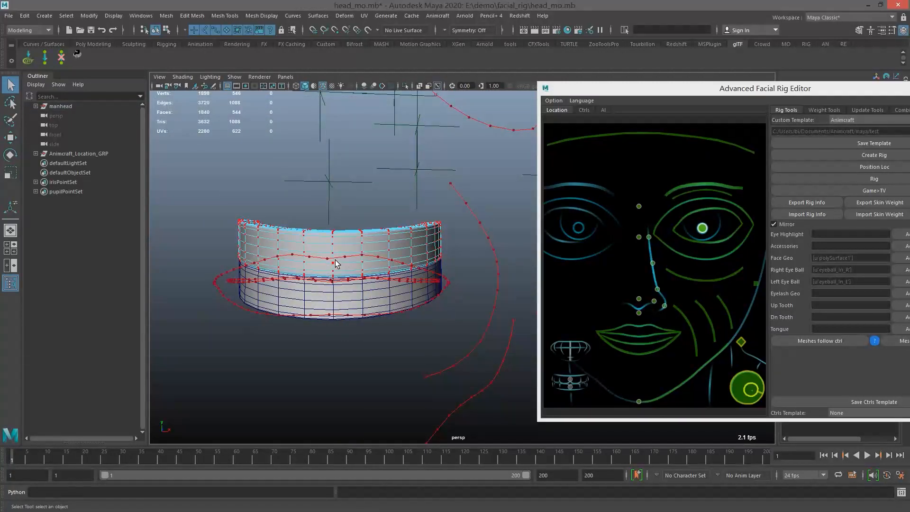
{"action": "left_click", "coordinate": [334, 261]}
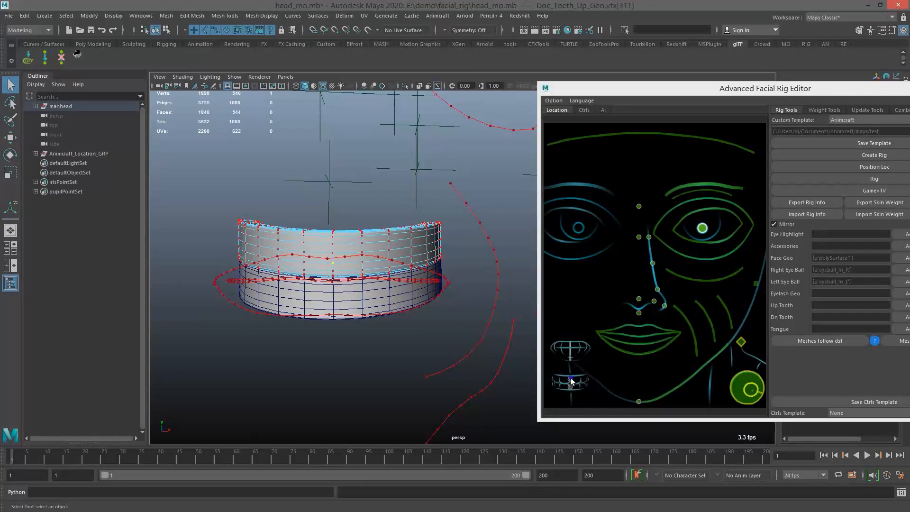
{"action": "right_click", "coordinate": [571, 380]}
{"action": "left_click", "coordinate": [579, 382]}
- Select the front centre-line vertex of the lower teeth and mark it as the lower teeth location
{"action": "middle_click_drag", "start_coordinate": [348, 295], "coordinate": [366, 277], "text": "alt"}
{"action": "right_click_drag", "start_coordinate": [365, 277], "coordinate": [400, 295], "text": "alt"}
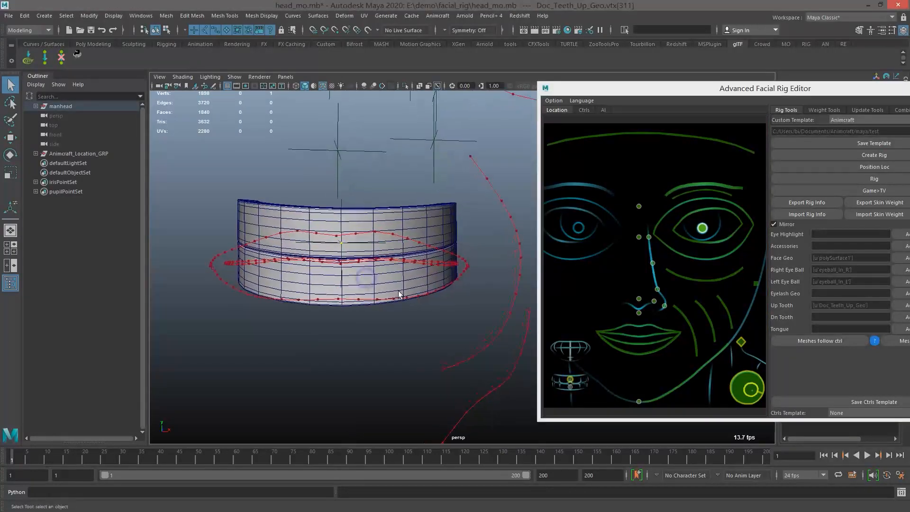
{"action": "right_click_drag", "start_coordinate": [429, 242], "coordinate": [380, 243]}
{"action": "left_click", "coordinate": [342, 276]}
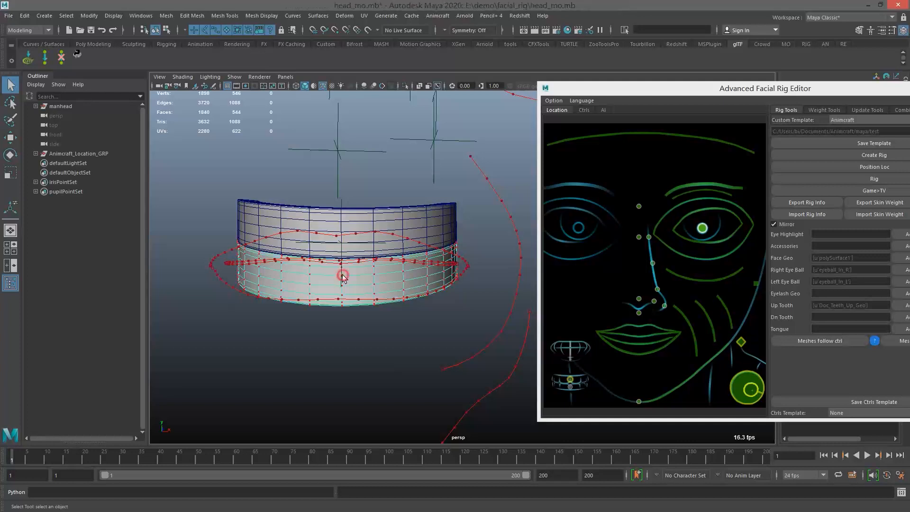
{"action": "right_click", "coordinate": [573, 389]}
{"action": "left_click", "coordinate": [579, 393]}
- Select the edge on the tongue's upper surface and mark it as the upper part of the tongue line in the mouth diagram
{"action": "left_click_drag", "start_coordinate": [457, 356], "coordinate": [423, 295], "text": "alt"}
{"action": "middle_click_drag", "start_coordinate": [423, 295], "coordinate": [386, 260], "text": "alt"}
{"action": "scroll", "coordinate": [424, 278], "scroll_direction": "up", "scroll_amount": 3}
{"action": "left_click", "coordinate": [370, 281]}
{"action": "left_click_drag", "start_coordinate": [386, 259], "coordinate": [294, 268], "text": "alt"}
{"action": "middle_click_drag", "start_coordinate": [385, 217], "coordinate": [390, 248], "text": "alt"}
{"action": "scroll", "coordinate": [390, 247], "scroll_direction": "up", "scroll_amount": 2}
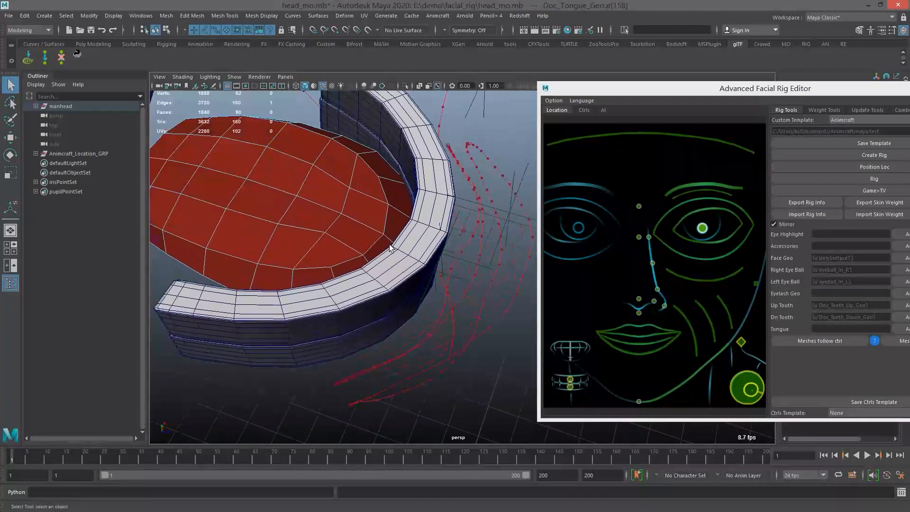
{"action": "right_click", "coordinate": [572, 348]}
{"action": "left_click", "coordinate": [588, 348]}
- Select the lengthwise edges along the tongue's underside and mark them as the lower part of the tongue line in the mouth diagram
{"action": "left_click_drag", "start_coordinate": [343, 253], "coordinate": [352, 204], "text": "alt"}
{"action": "left_click", "coordinate": [353, 204]}
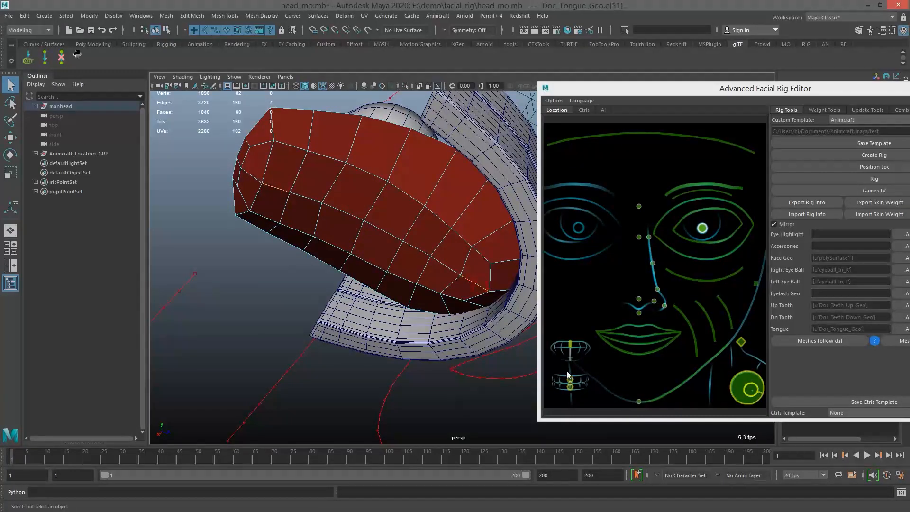
{"action": "right_click", "coordinate": [571, 356]}
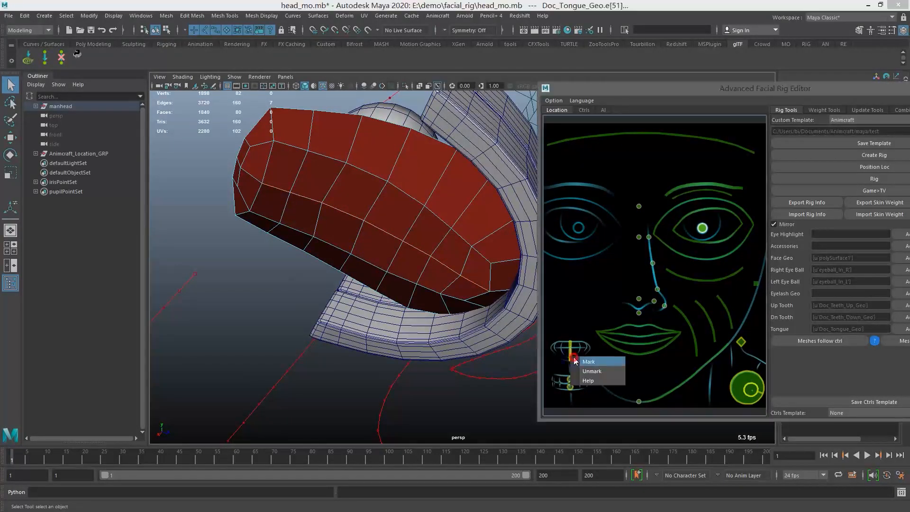
{"action": "left_click", "coordinate": [582, 361]}
- Show the hidden head mesh again and frame the whole head from the front
{"action": "left_click_drag", "start_coordinate": [326, 214], "coordinate": [279, 246], "text": "alt"}
{"action": "scroll", "coordinate": [330, 235], "scroll_direction": "down", "scroll_amount": 5}
{"action": "left_click_drag", "start_coordinate": [331, 235], "coordinate": [392, 213], "text": "alt"}
{"action": "key", "text": "ctrl+shift+h"}
{"action": "scroll", "coordinate": [397, 257], "scroll_direction": "down", "scroll_amount": 5}
{"action": "middle_click_drag", "start_coordinate": [391, 213], "coordinate": [373, 227], "text": "alt"}
{"action": "scroll", "coordinate": [373, 227], "scroll_direction": "up", "scroll_amount": 2}
{"action": "scroll", "coordinate": [429, 207], "scroll_direction": "down", "scroll_amount": 4}
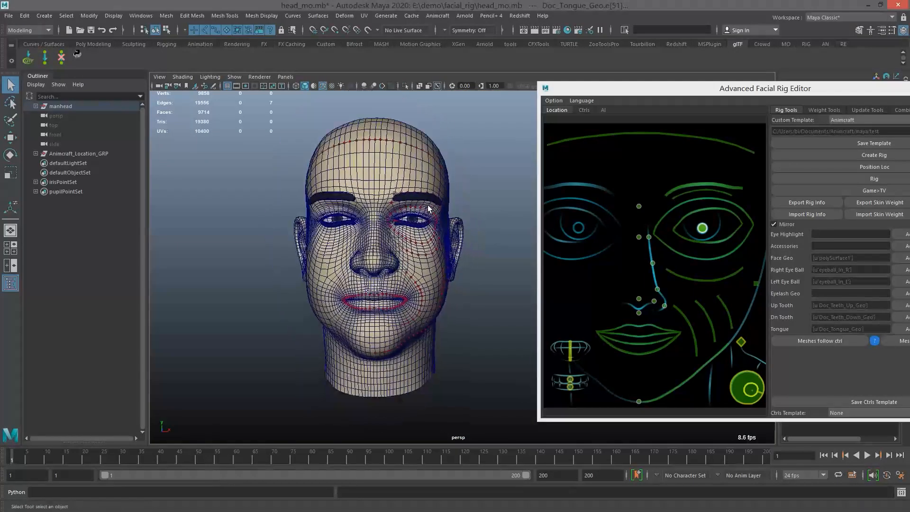
{"action": "middle_click_drag", "start_coordinate": [429, 207], "coordinate": [413, 213], "text": "alt"}
{"action": "scroll", "coordinate": [414, 250], "scroll_direction": "up", "scroll_amount": 4}
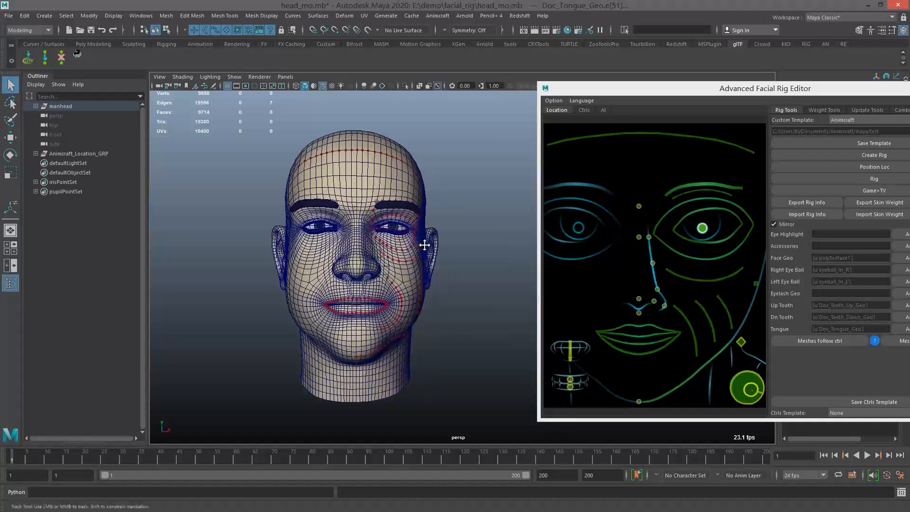